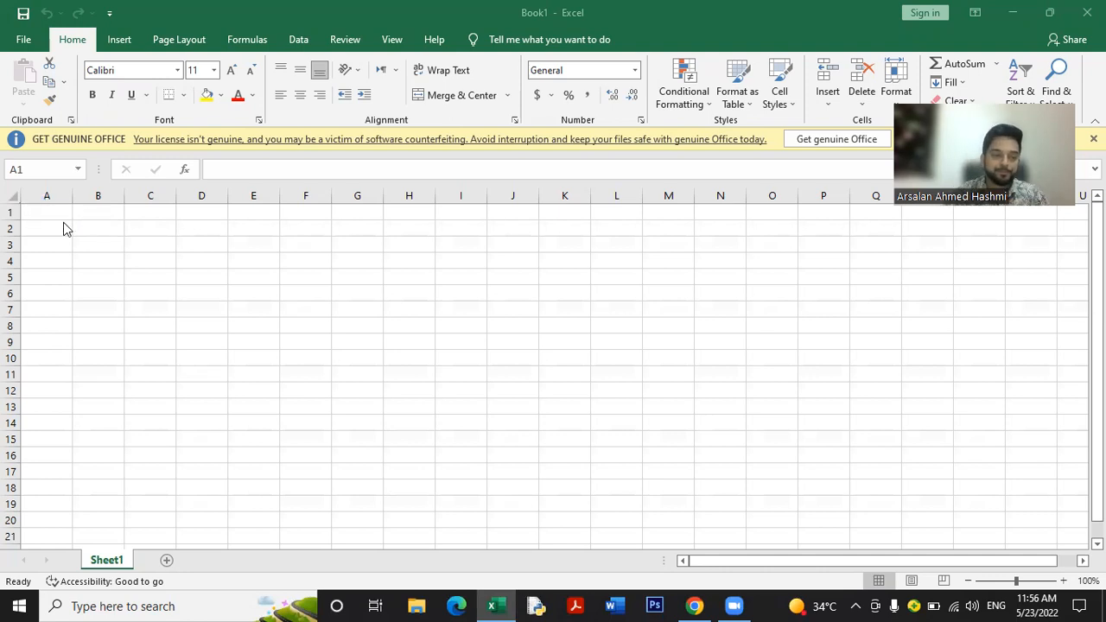
Enter the title "Marksheet" in cell A1 and the subtitle "Grade 5 Standard" in cell A3
{"action": "left_click", "coordinate": [60, 212]}
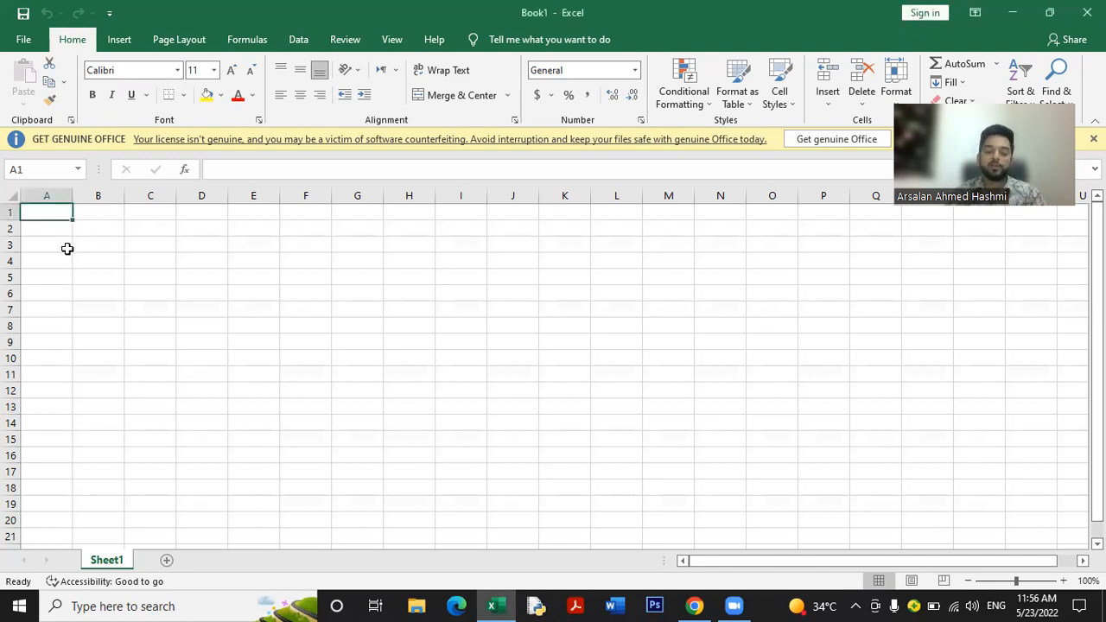
{"action": "type", "text": "Mark"}
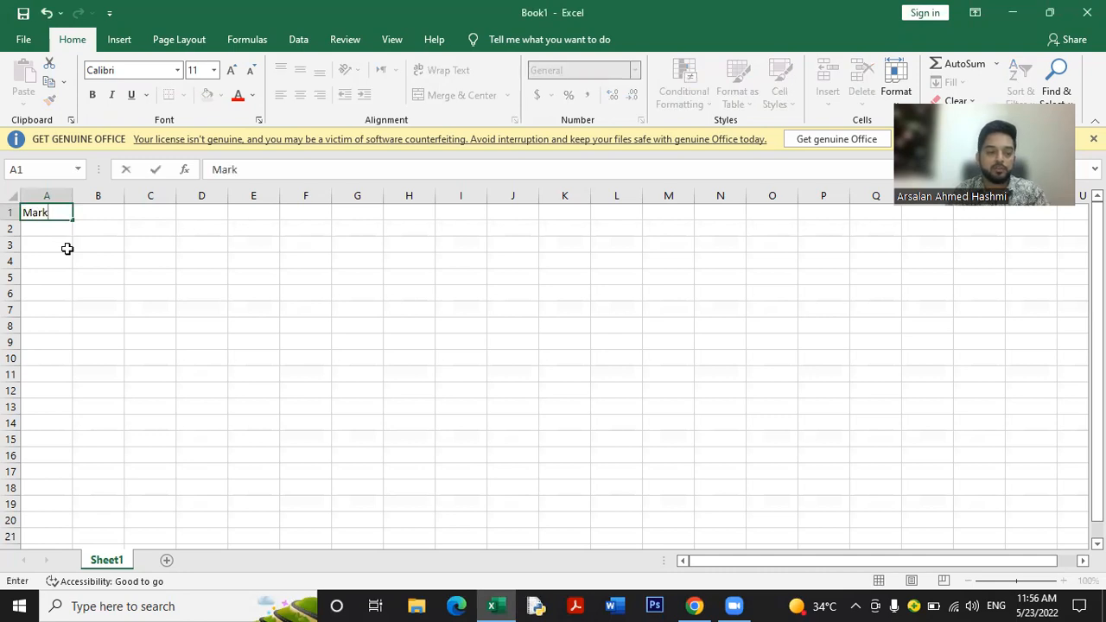
{"action": "type", "text": "sheet"}
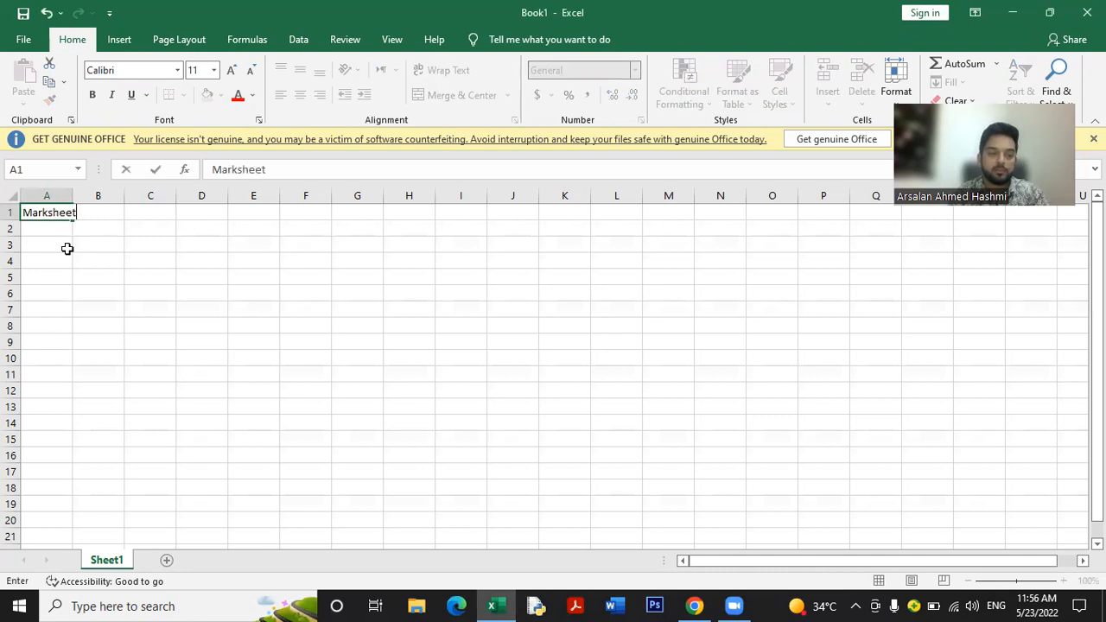
{"action": "key", "text": "Return"}
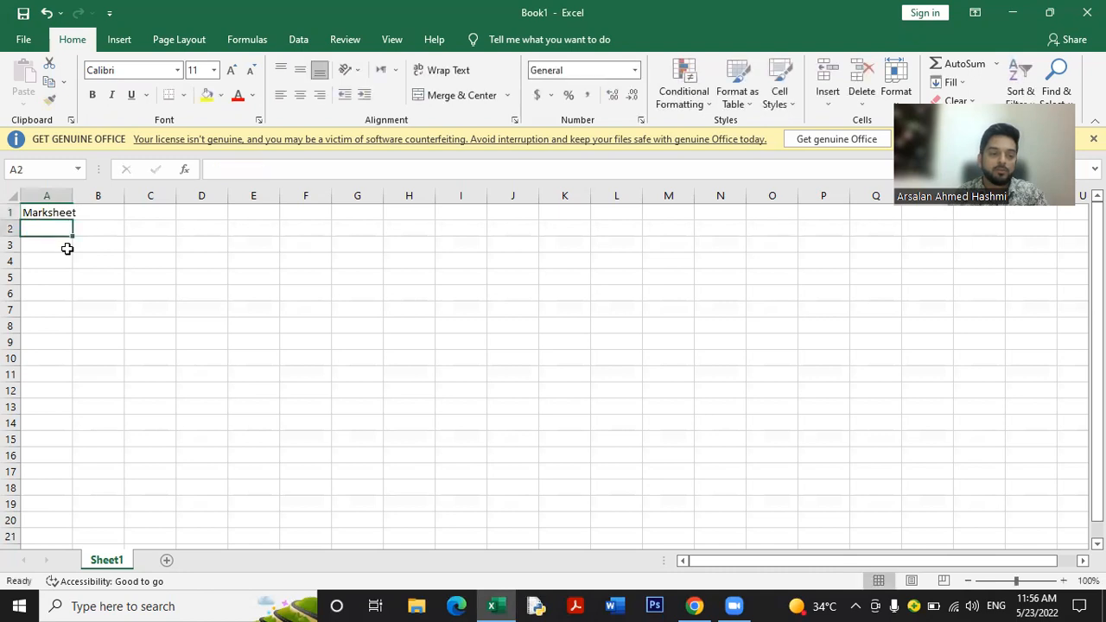
{"action": "left_click", "coordinate": [67, 248]}
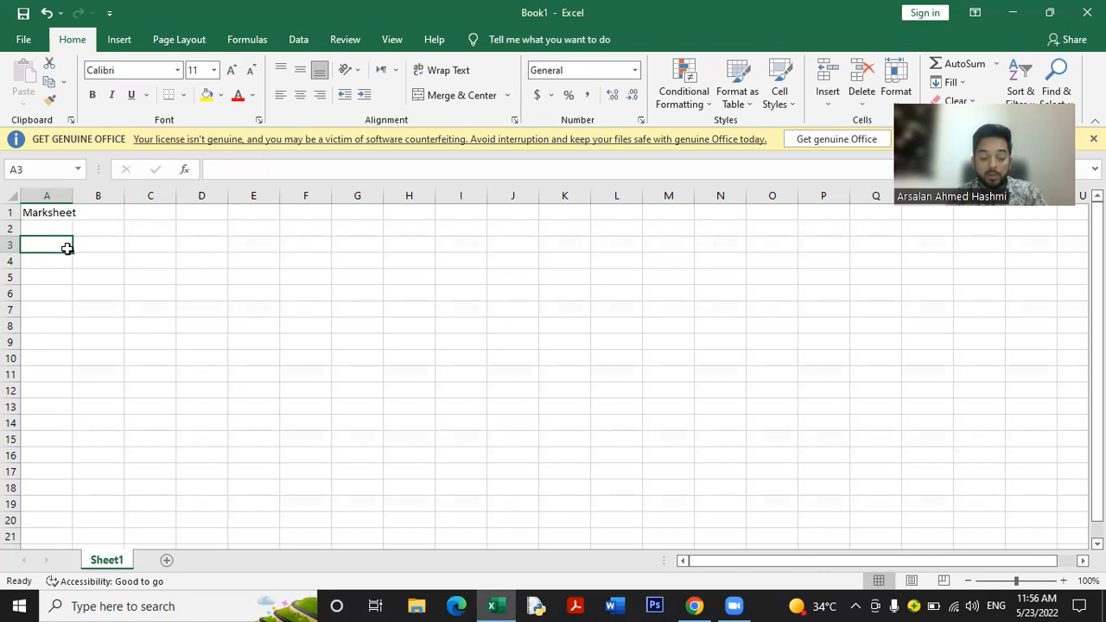
{"action": "type", "text": "Grade 5"}
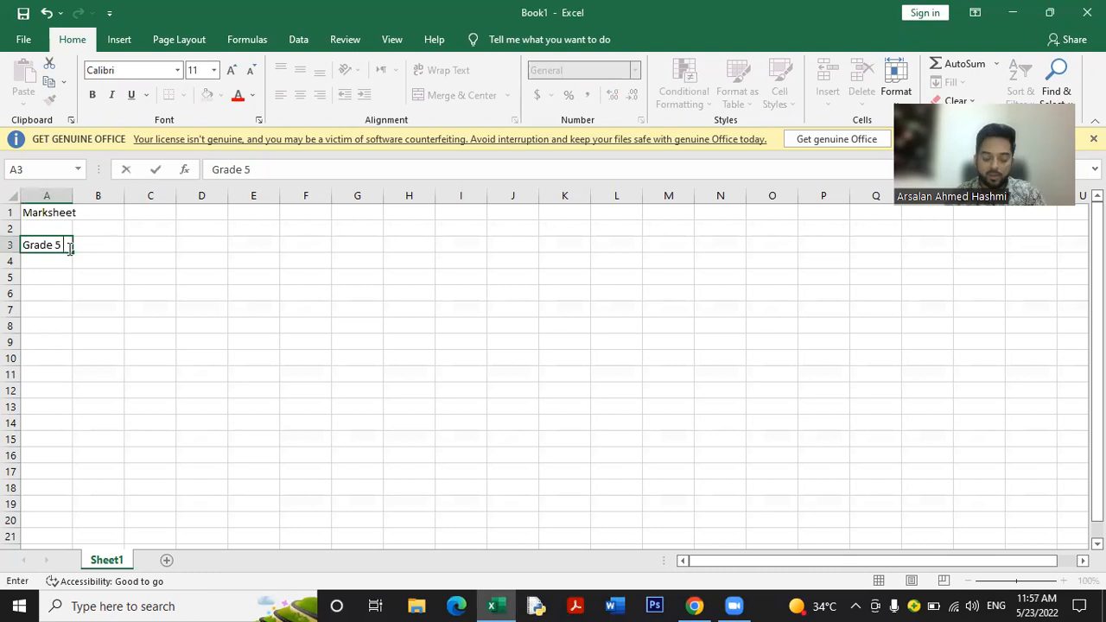
{"action": "type", "text": " Standard"}
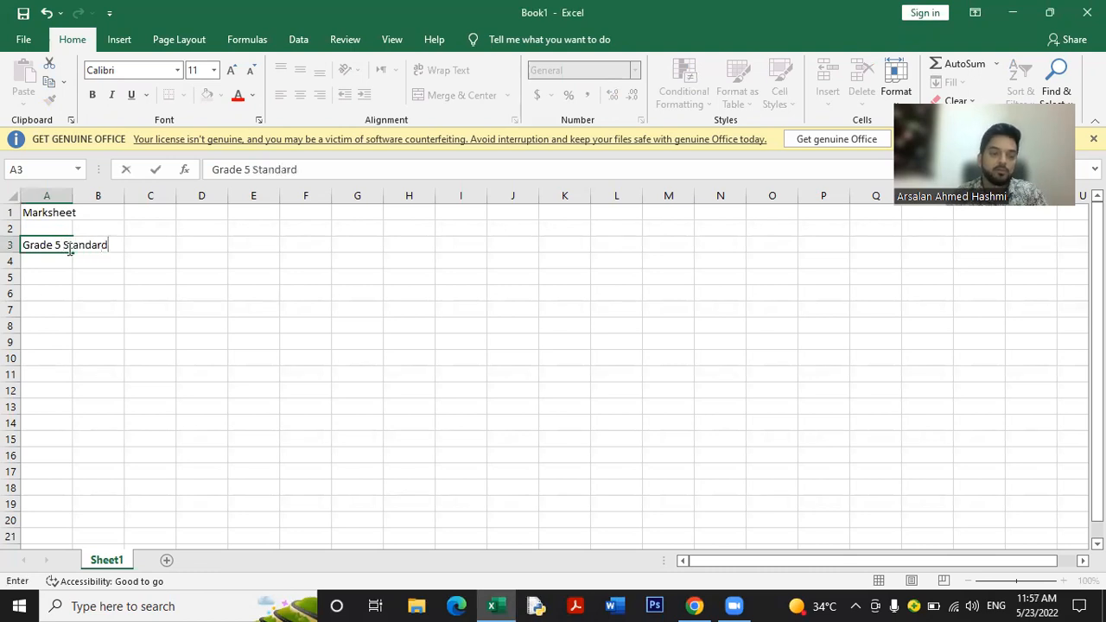
{"action": "key", "text": "Return"}
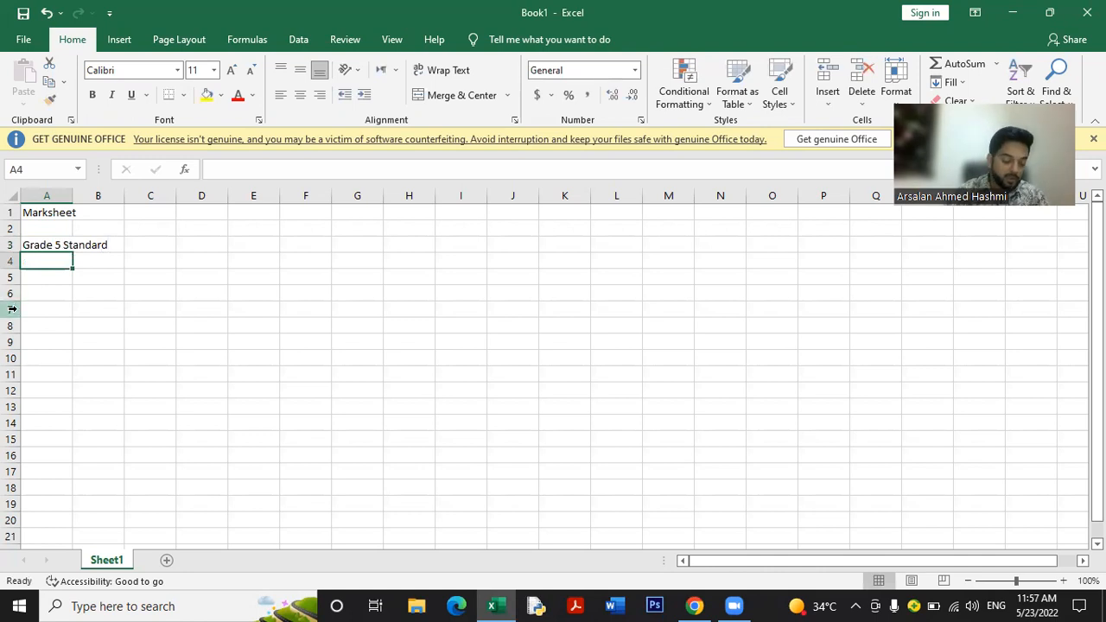
Fill cells A4 to D4 with the column headings Sr. No, Division, Roll no and Name
{"action": "type", "text": "Sr"}
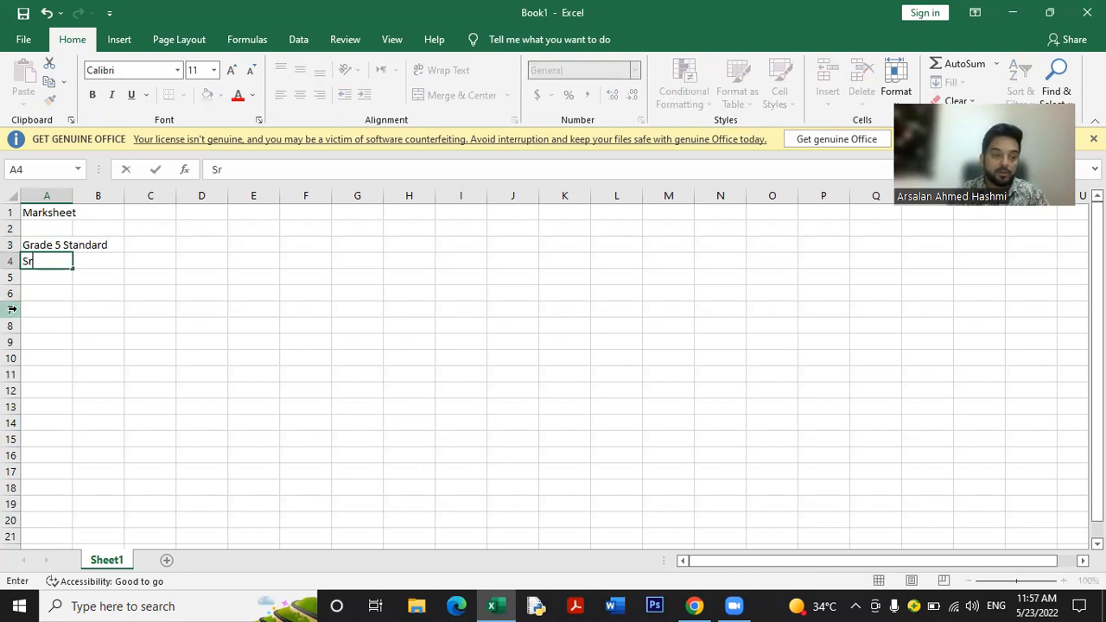
{"action": "type", "text": ". No"}
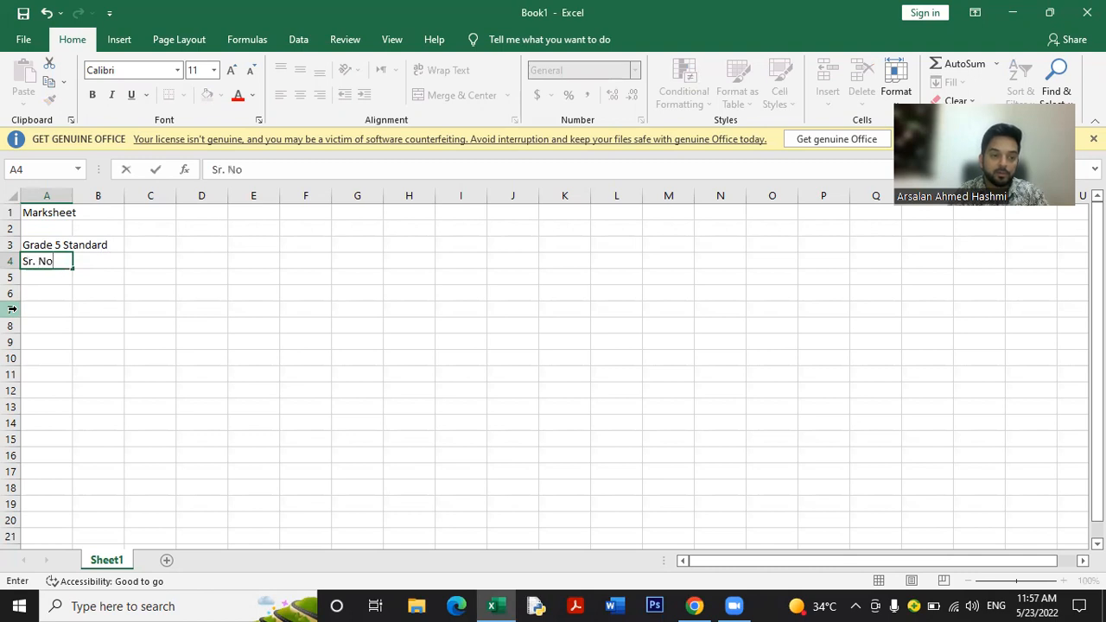
{"action": "key", "text": "Tab"}
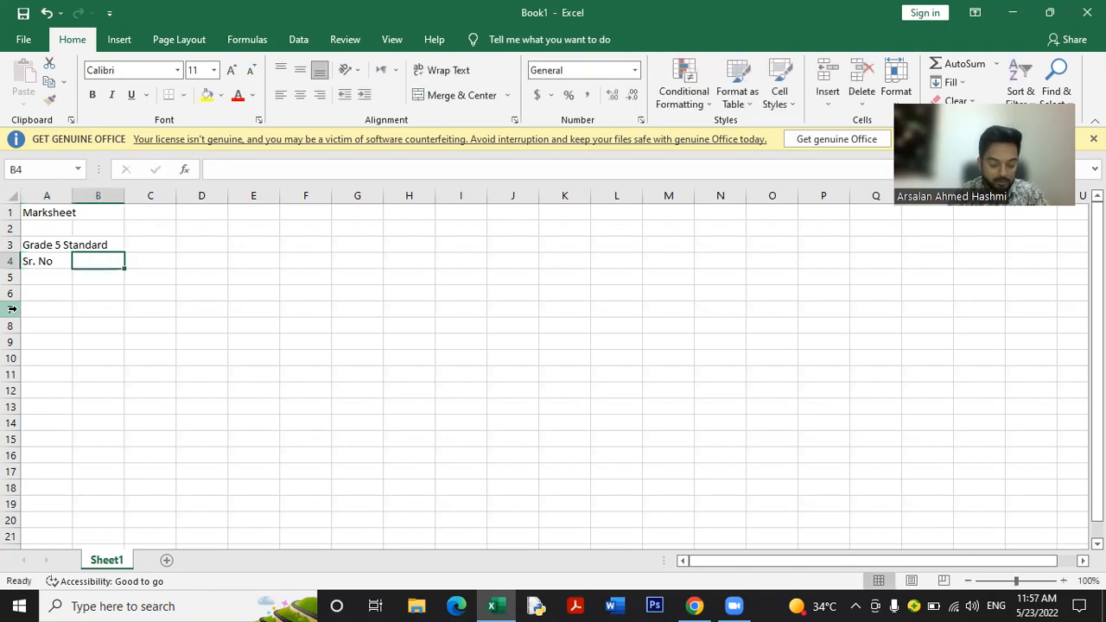
{"action": "type", "text": "Divi"}
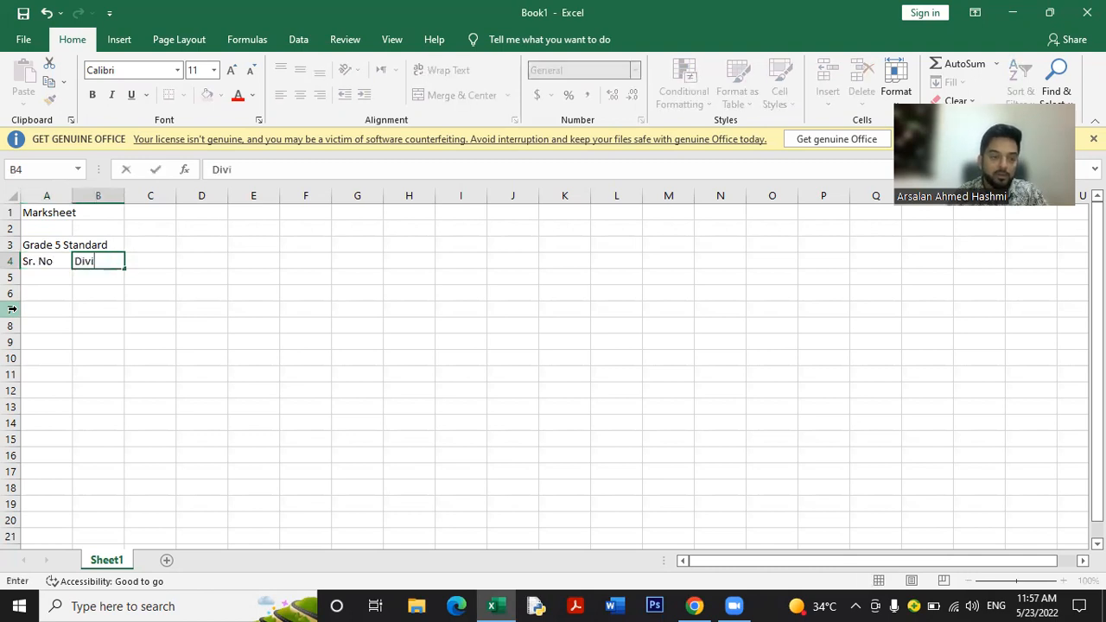
{"action": "type", "text": "sion"}
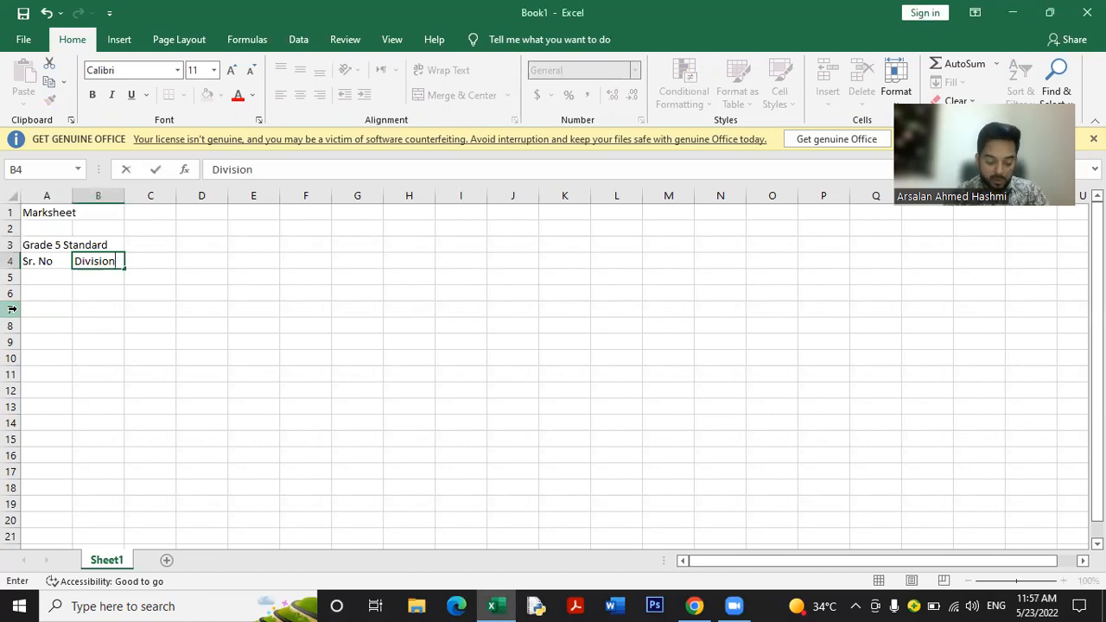
{"action": "key", "text": "Tab"}
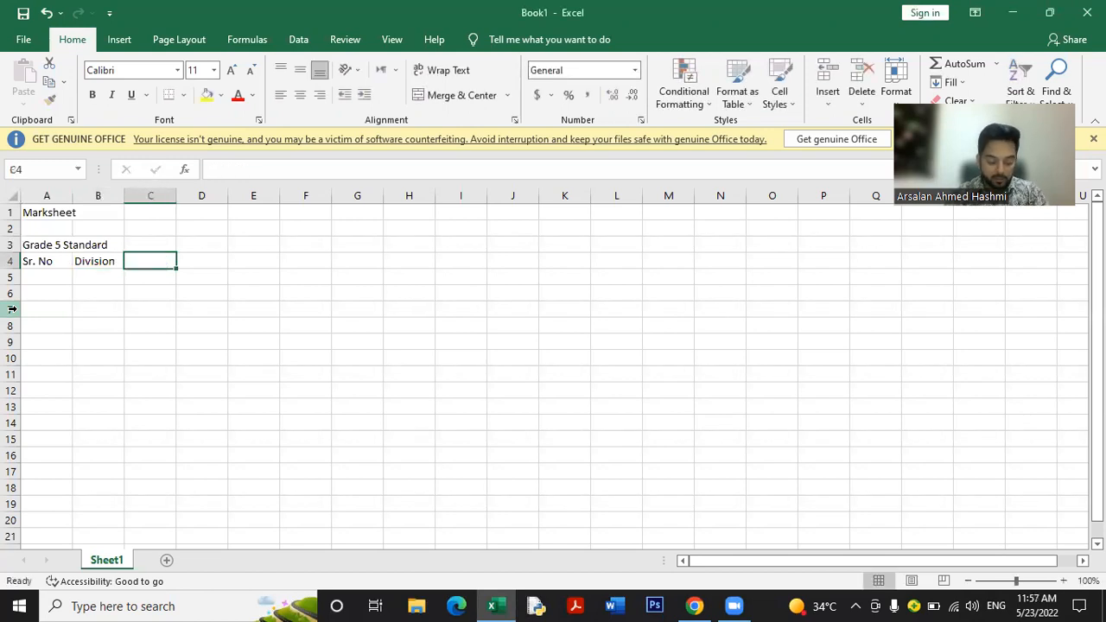
{"action": "type", "text": "Roll no"}
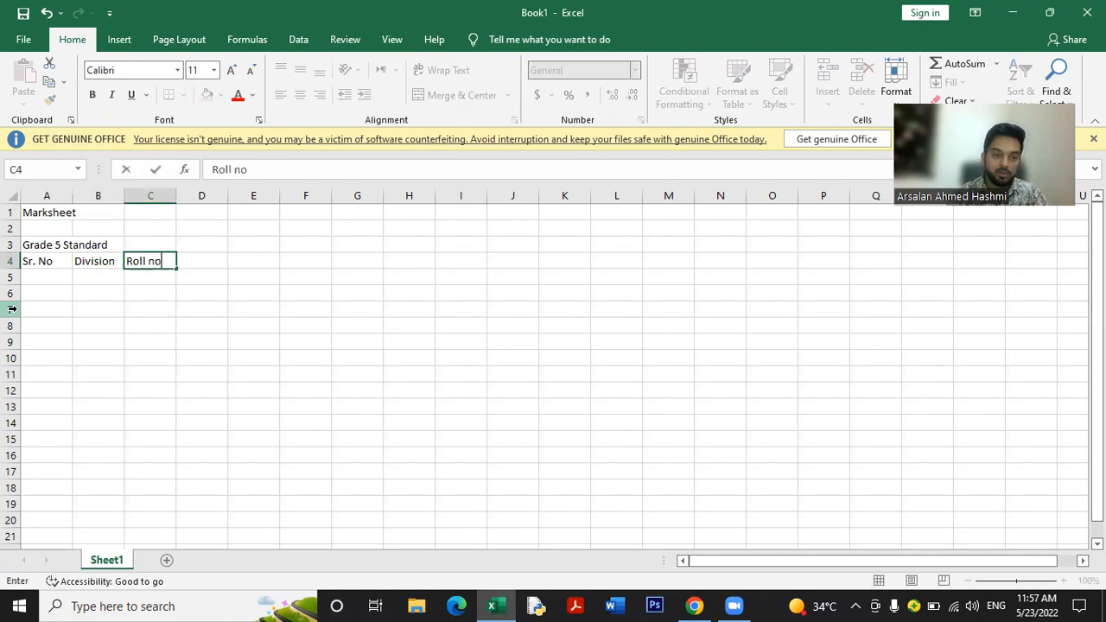
{"action": "key", "text": "Tab"}
{"action": "type", "text": "Name"}
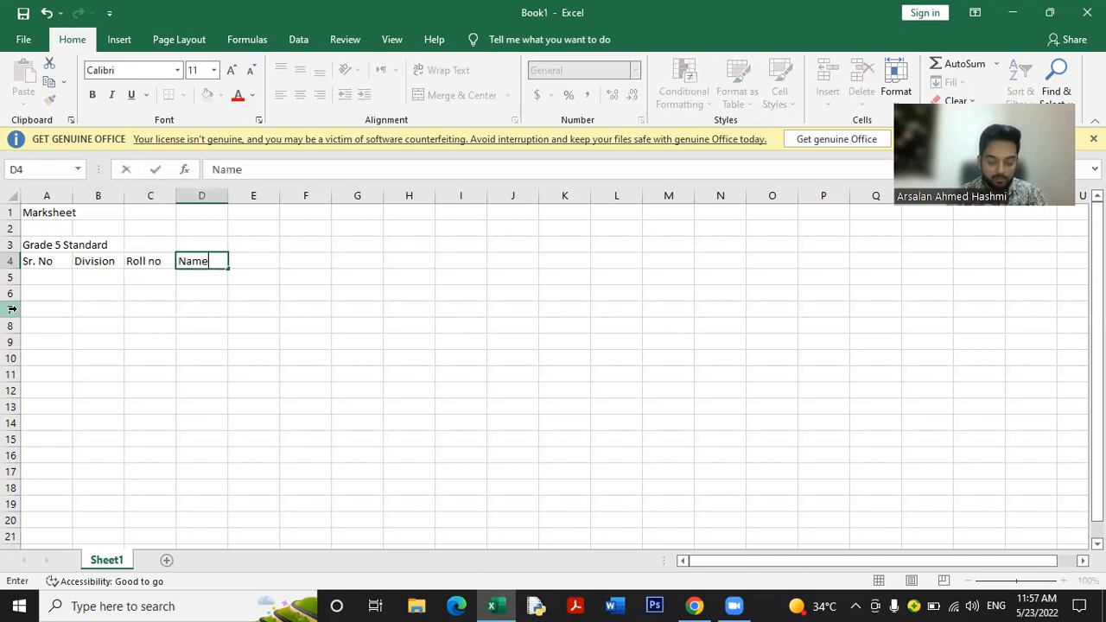
{"action": "key", "text": "Tab"}
Add the subject headings Accountancy, English, Maths and Economics in cells E4 to H4
{"action": "type", "text": "Accountancy"}
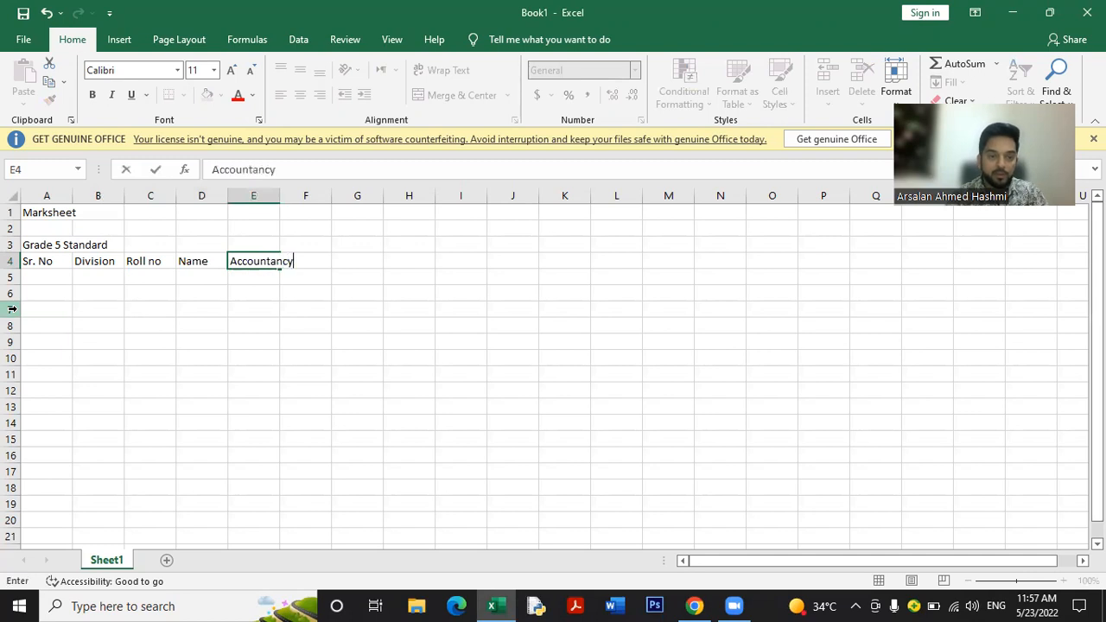
{"action": "key", "text": "Tab"}
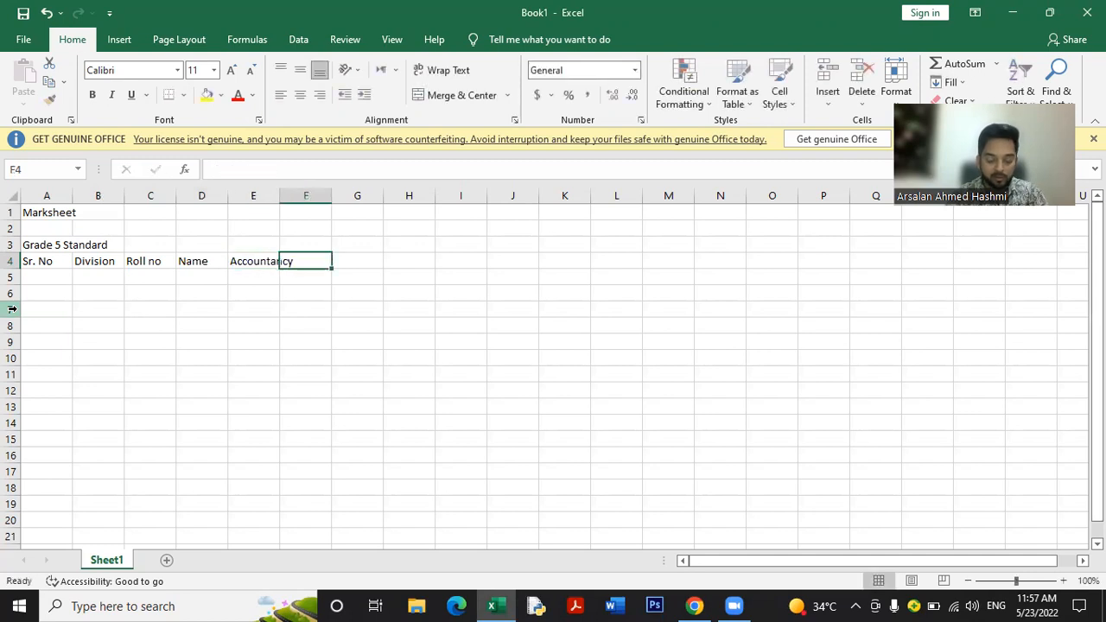
{"action": "type", "text": "English"}
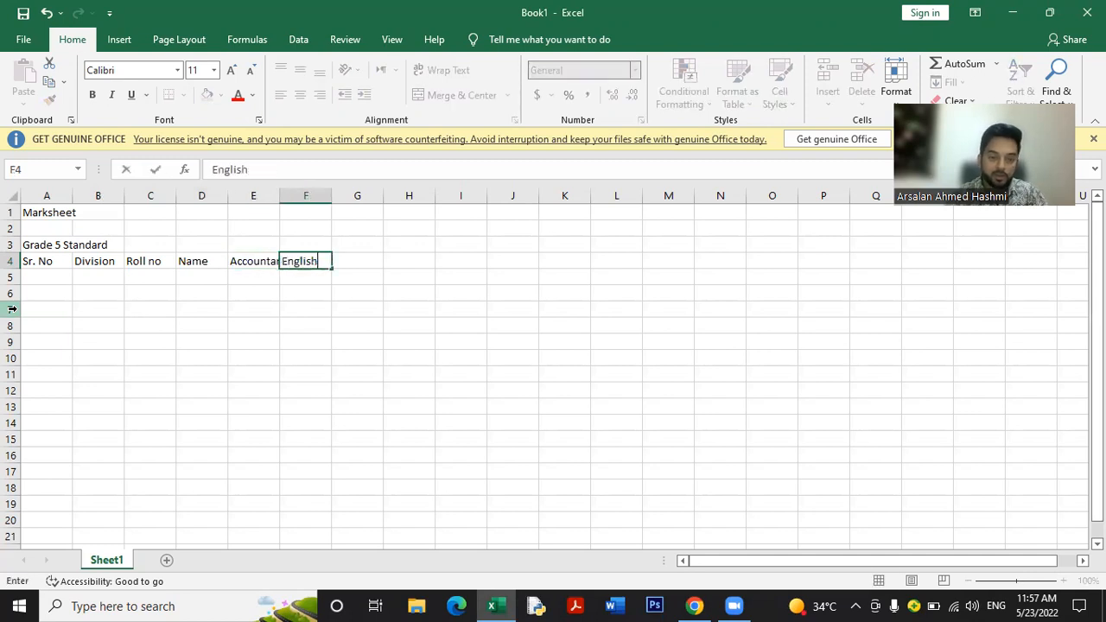
{"action": "key", "text": "Tab"}
{"action": "type", "text": "Maths"}
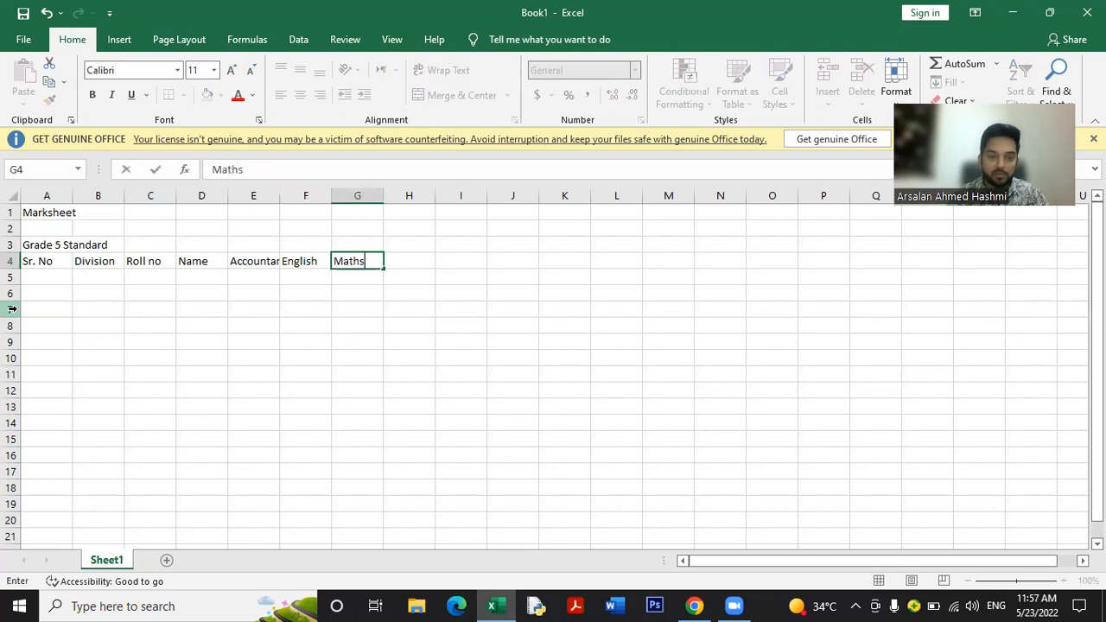
{"action": "key", "text": "Tab"}
{"action": "type", "text": "Eco"}
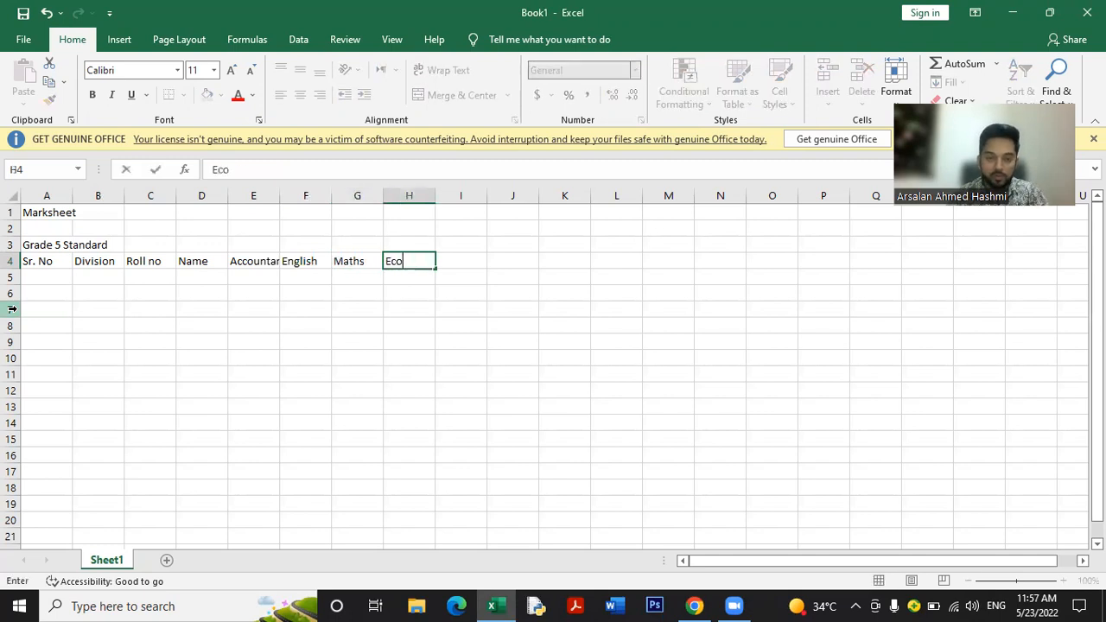
{"action": "type", "text": "nomics"}
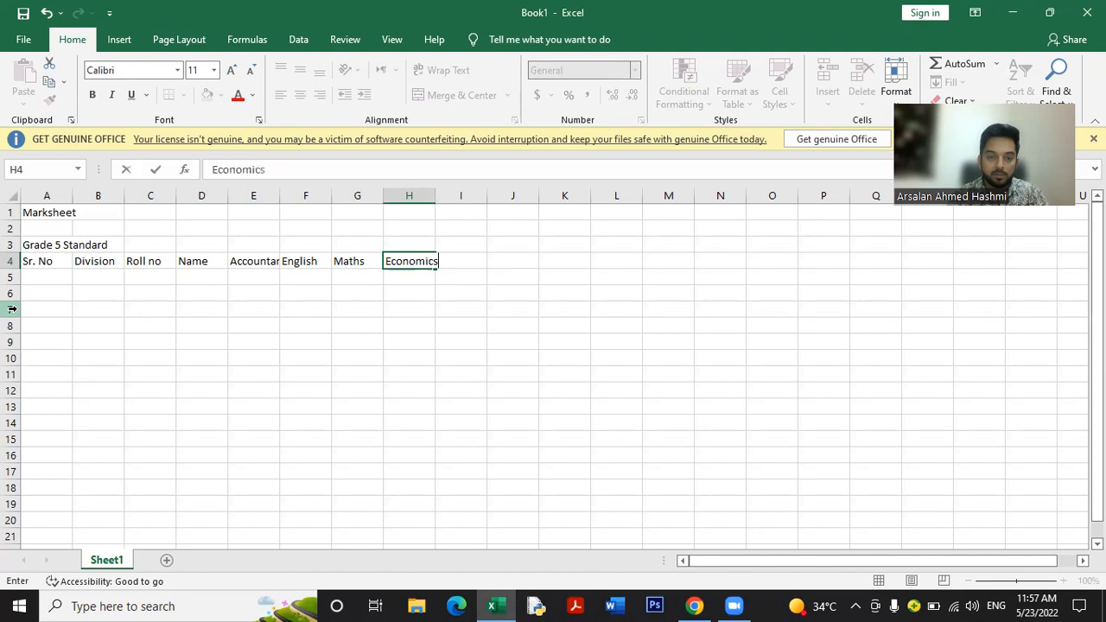
{"action": "key", "text": "Tab"}
Enter the heading "Business Studies" in cell I4 with a line break between the two words
{"action": "type", "text": "Business"}
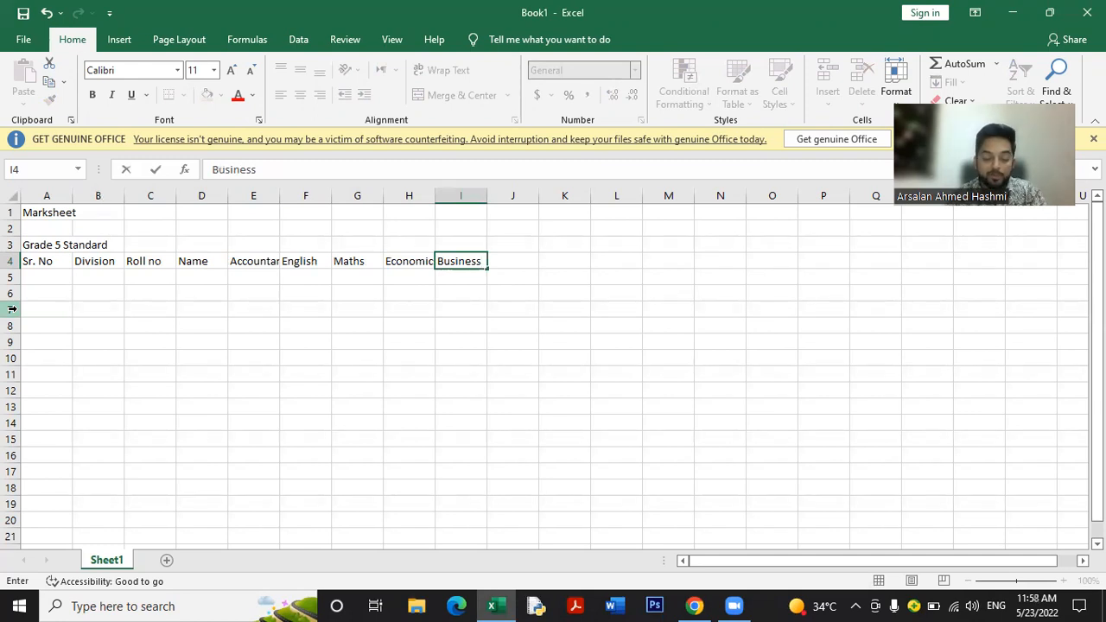
{"action": "key", "text": "alt"}
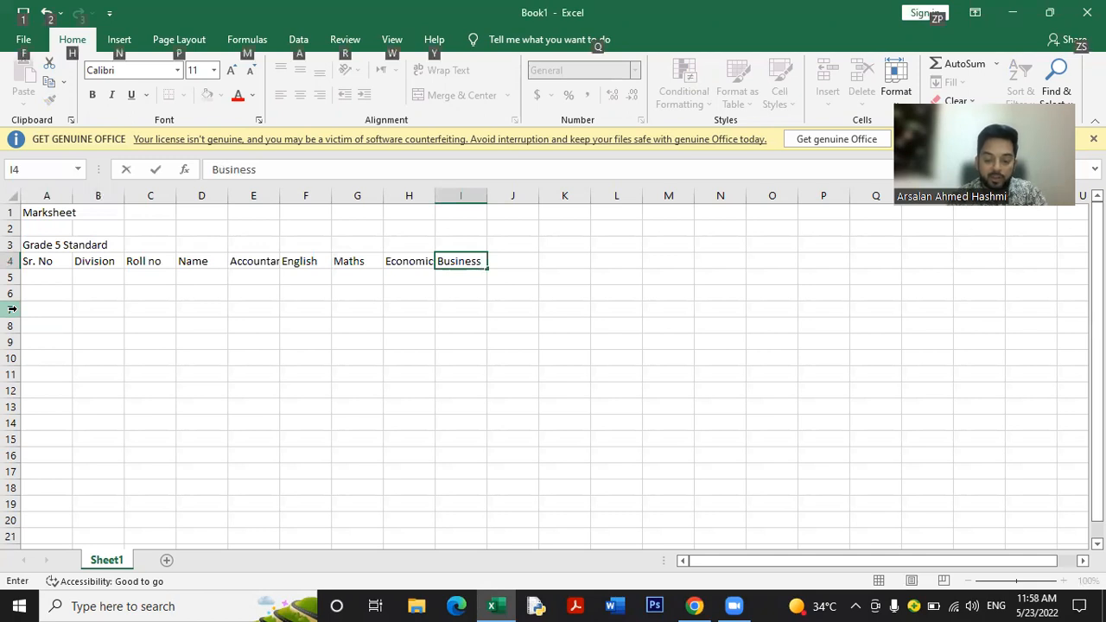
{"action": "key", "text": "alt+Return"}
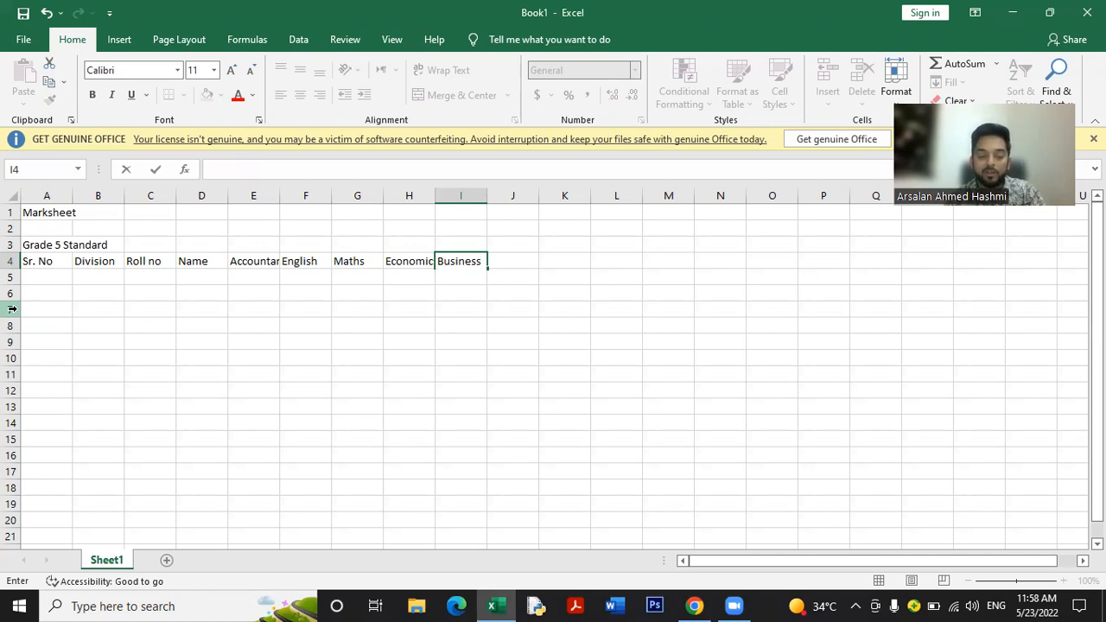
{"action": "type", "text": "Studies"}
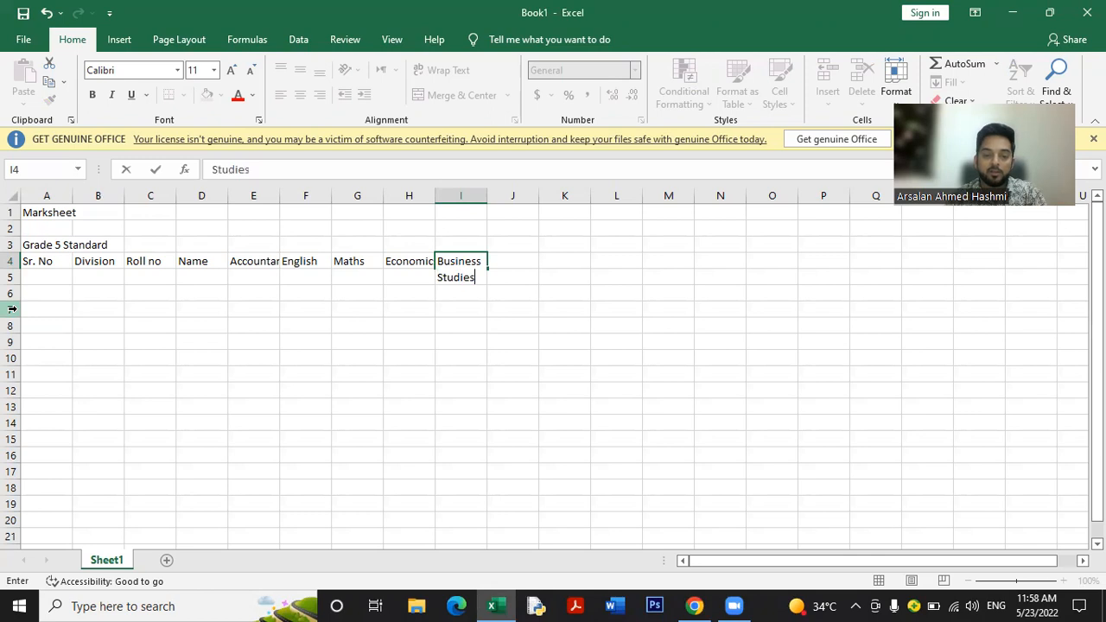
{"action": "key", "text": "Tab"}
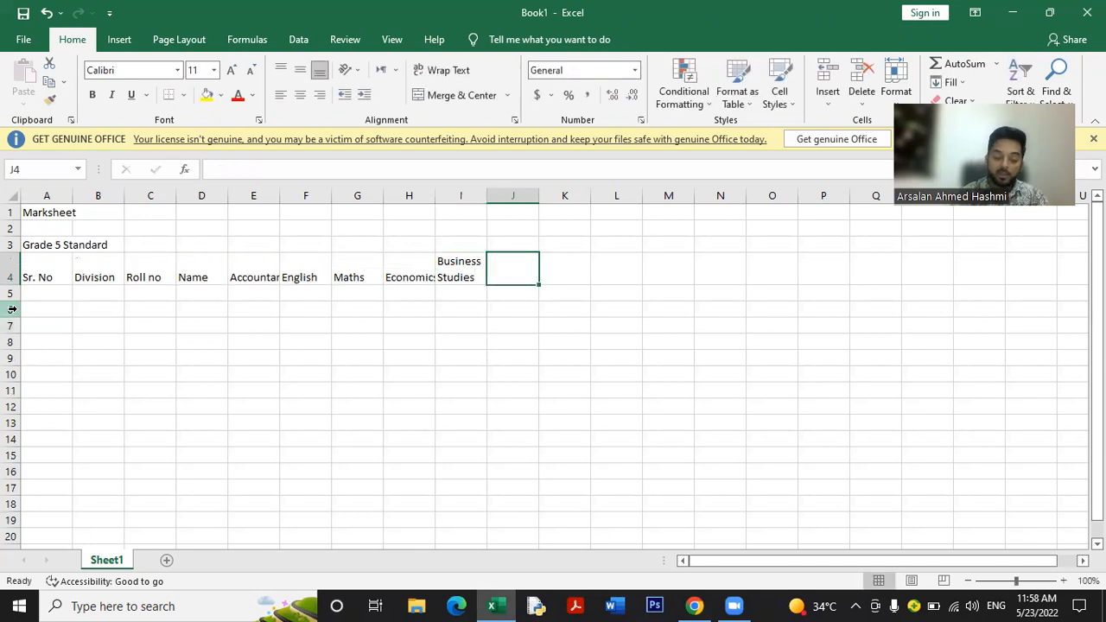
Complete the heading row with Total, Average, Grade and Result in cells J4 to M4
{"action": "type", "text": "Total"}
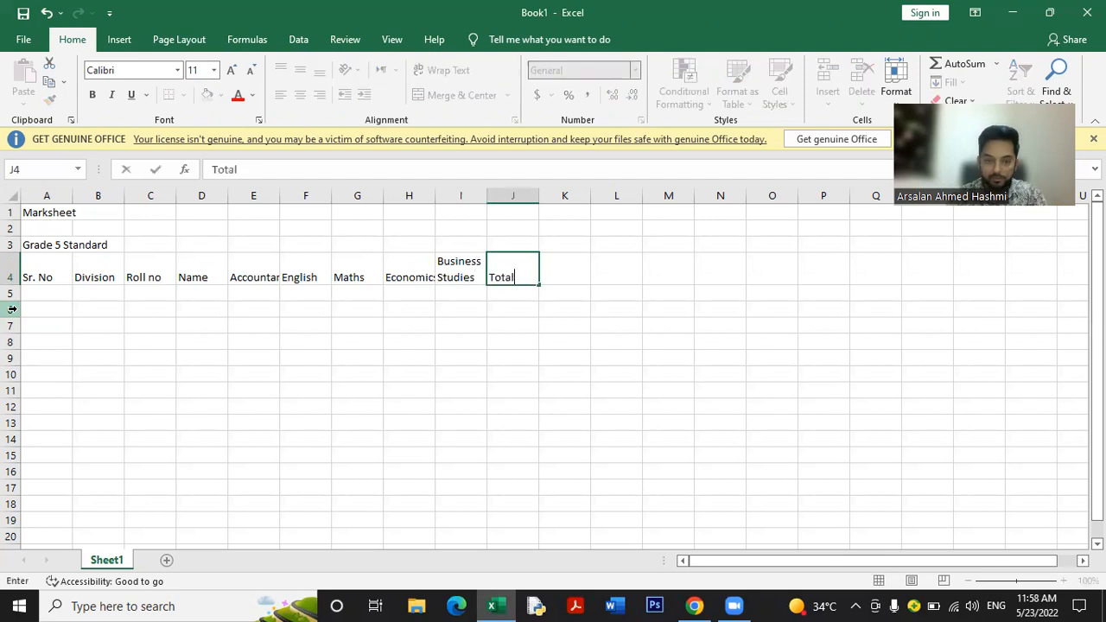
{"action": "key", "text": "Tab"}
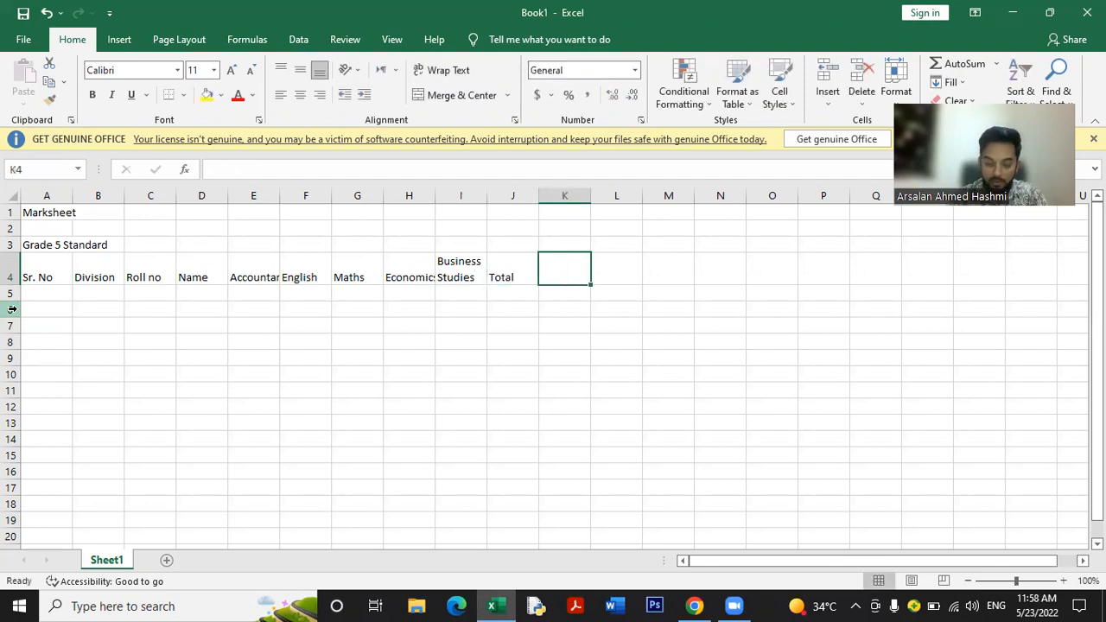
{"action": "type", "text": "Average"}
{"action": "key", "text": "Tab"}
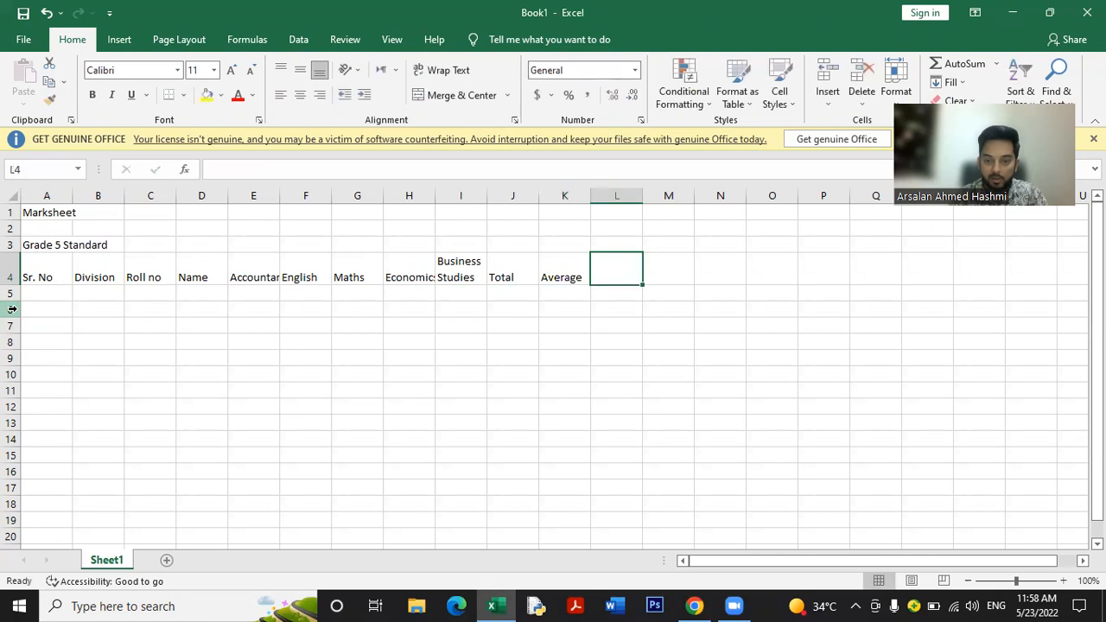
{"action": "type", "text": "Grade"}
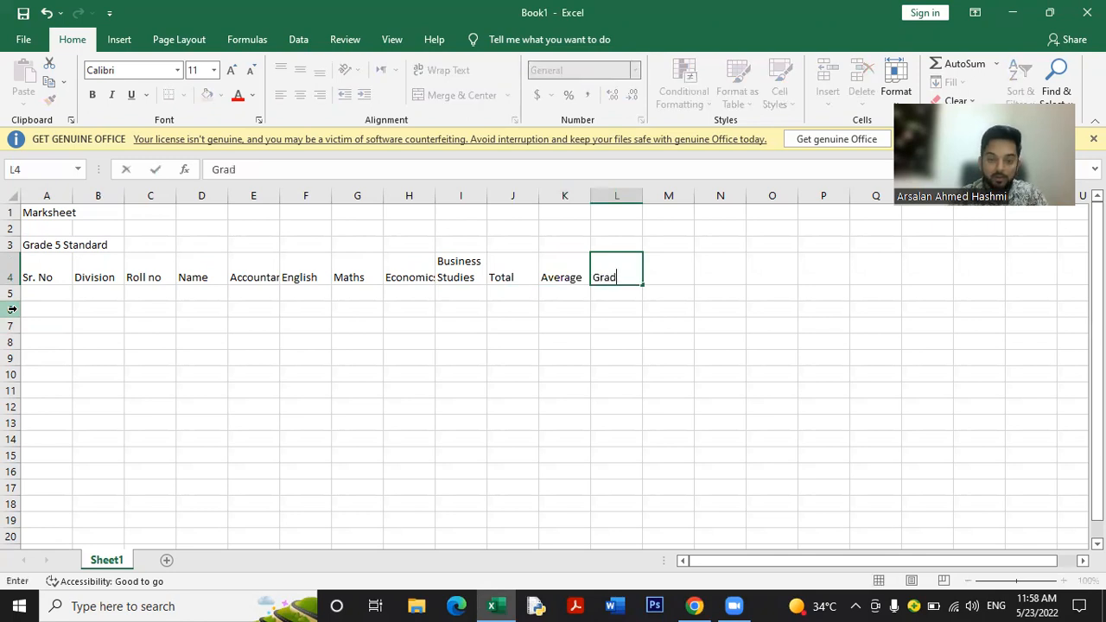
{"action": "key", "text": "Tab"}
{"action": "type", "text": "Result"}
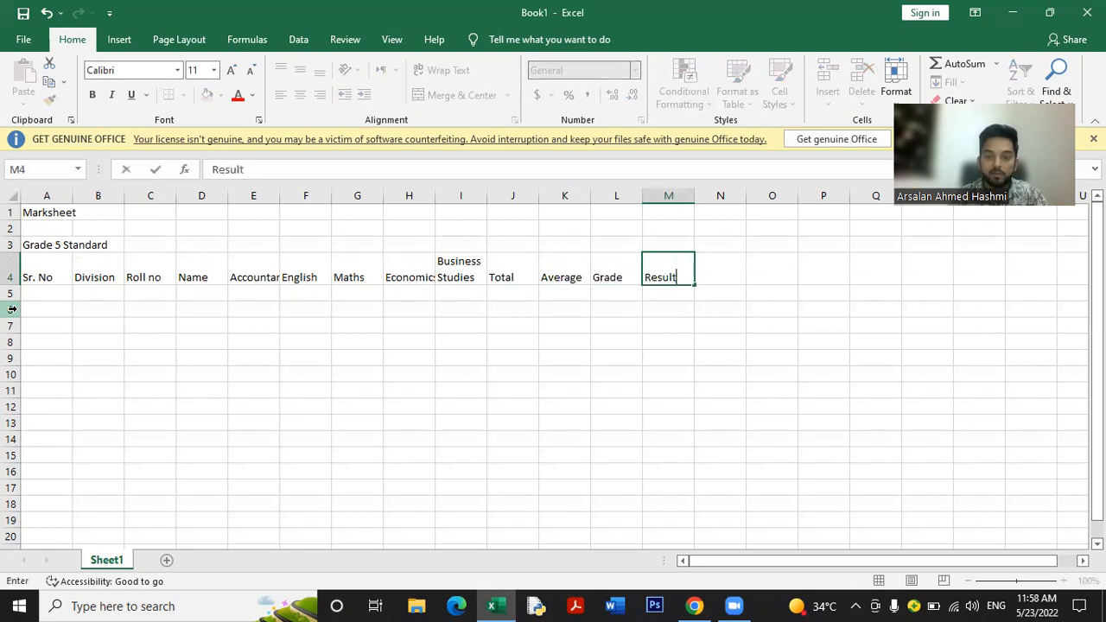
{"action": "key", "text": "Return"}
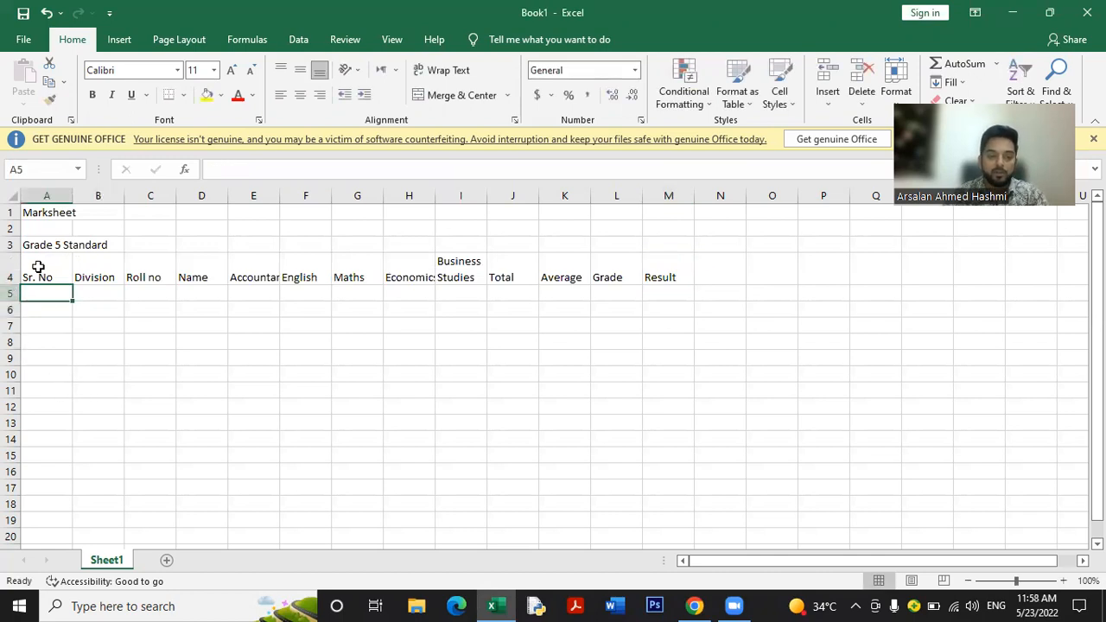
AutoFit the width of column E to the Accountancy heading
{"action": "left_click", "coordinate": [261, 277]}
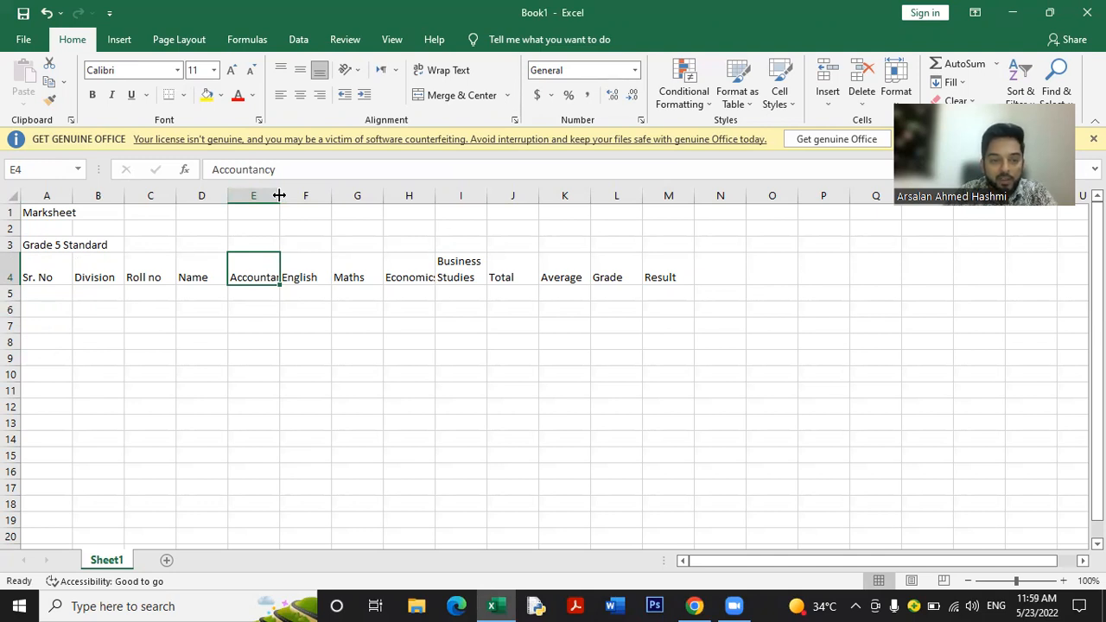
{"action": "double_click", "coordinate": [279, 195]}
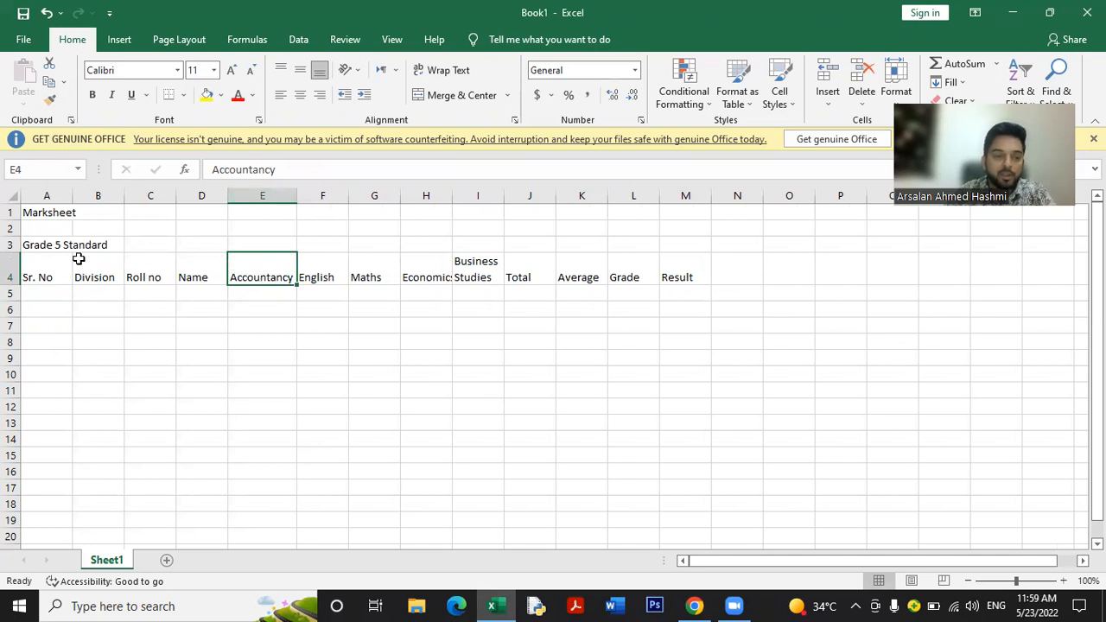
Centre the headings in A4:M4 horizontally and vertically, and enlarge their font to size 14
{"action": "left_click", "coordinate": [51, 275]}
{"action": "left_click_drag", "start_coordinate": [51, 274], "coordinate": [669, 272]}
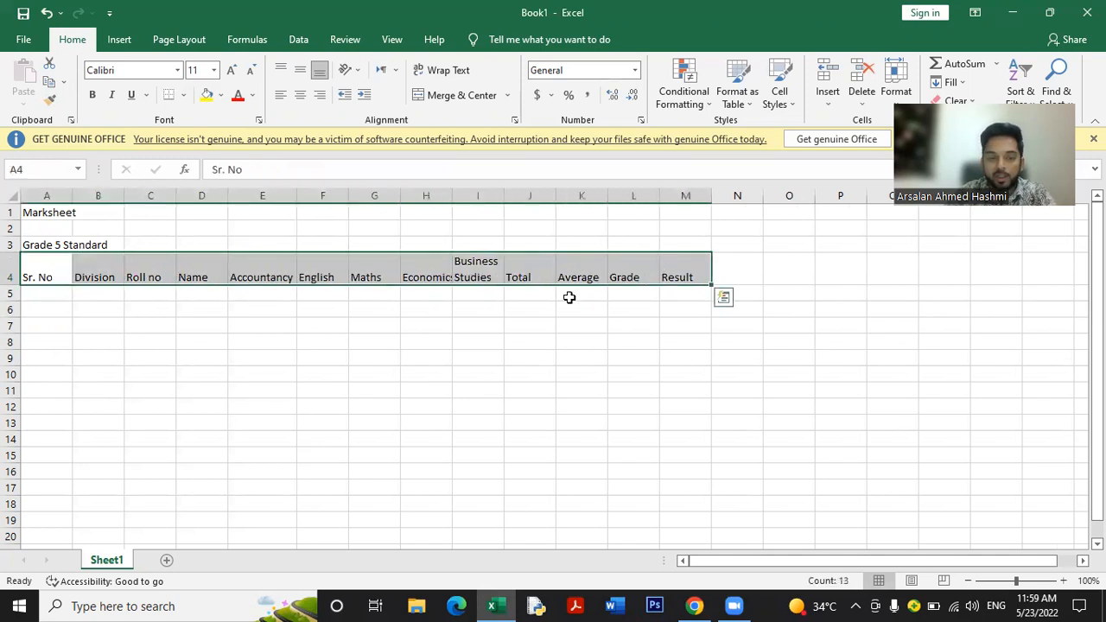
{"action": "left_click", "coordinate": [302, 97]}
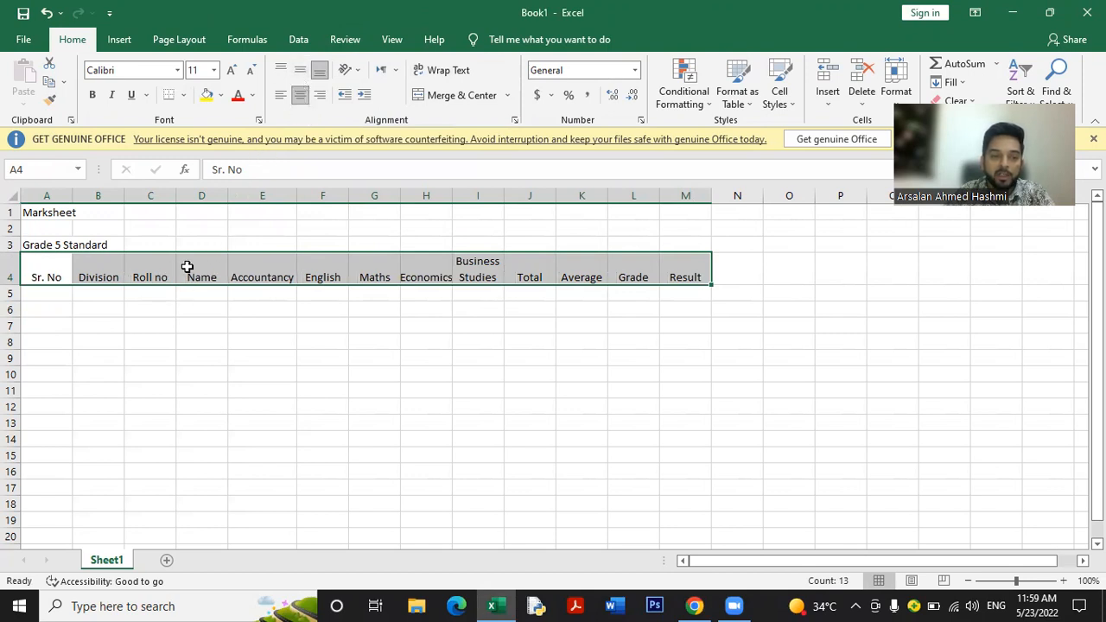
{"action": "left_click", "coordinate": [299, 71]}
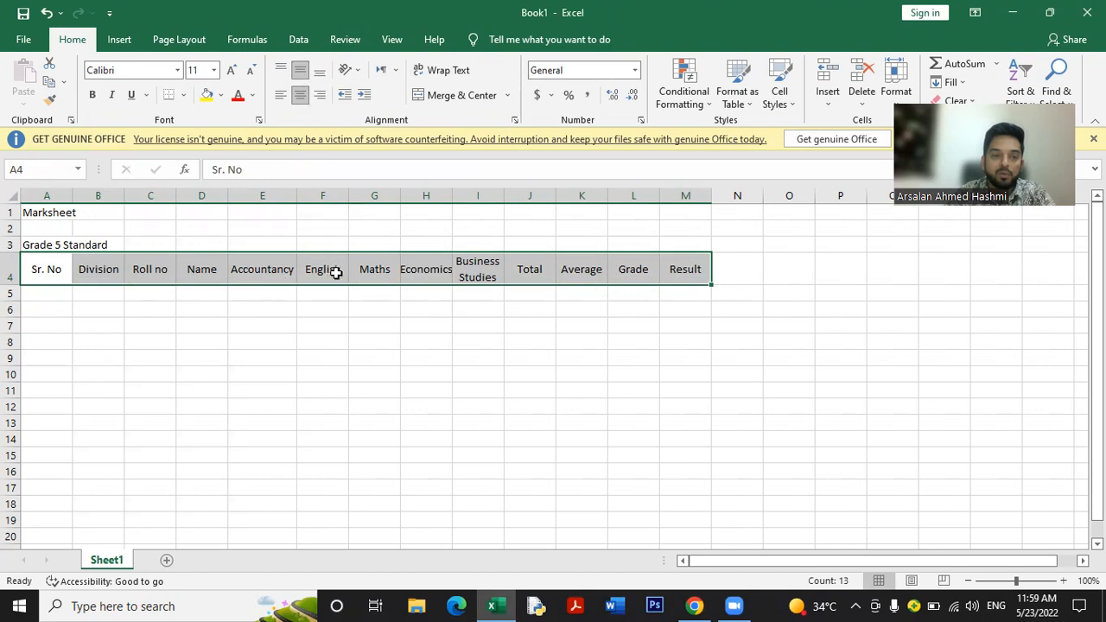
{"action": "left_click", "coordinate": [231, 71]}
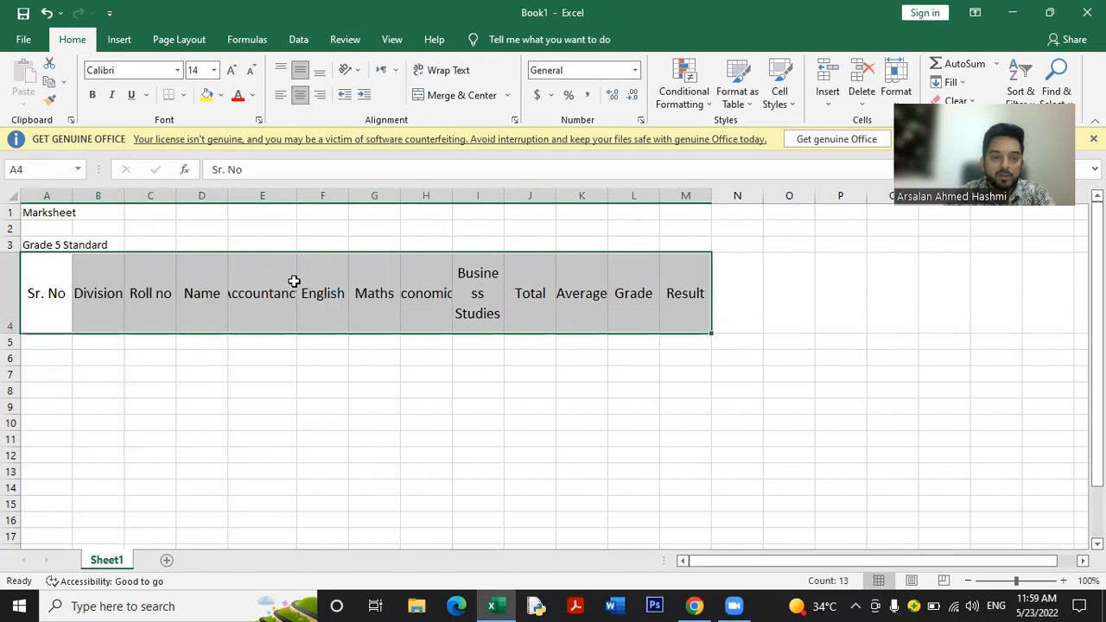
Widen column I to fit the Business Studies heading, and AutoFit columns G, H and E to their headings
{"action": "left_click", "coordinate": [230, 311]}
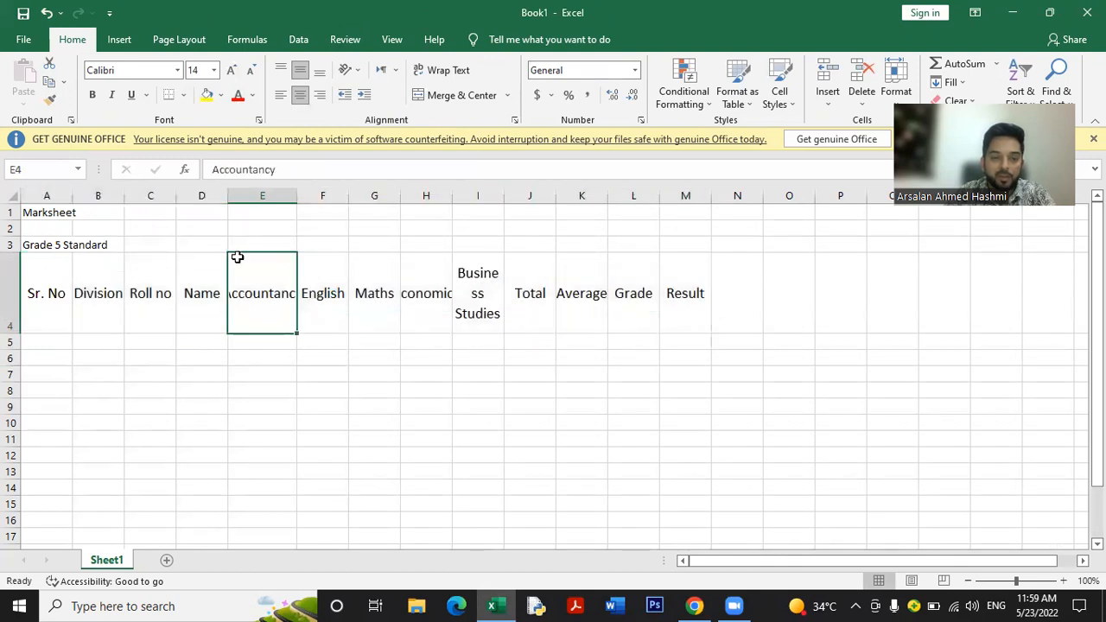
{"action": "left_click_drag", "start_coordinate": [504, 192], "coordinate": [501, 195]}
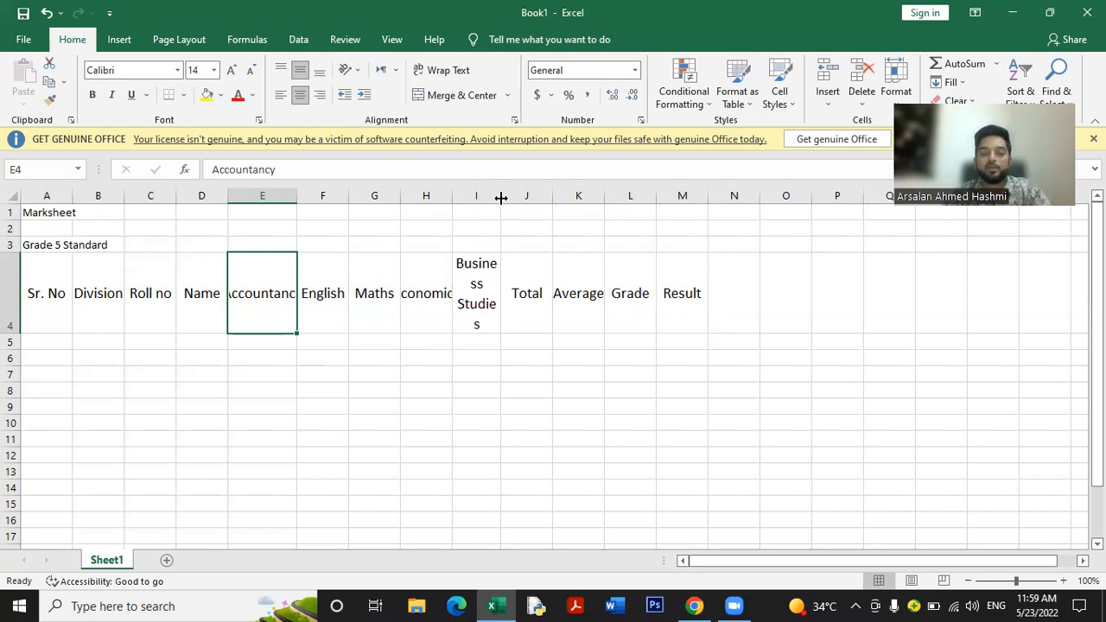
{"action": "left_click_drag", "start_coordinate": [500, 196], "coordinate": [529, 196]}
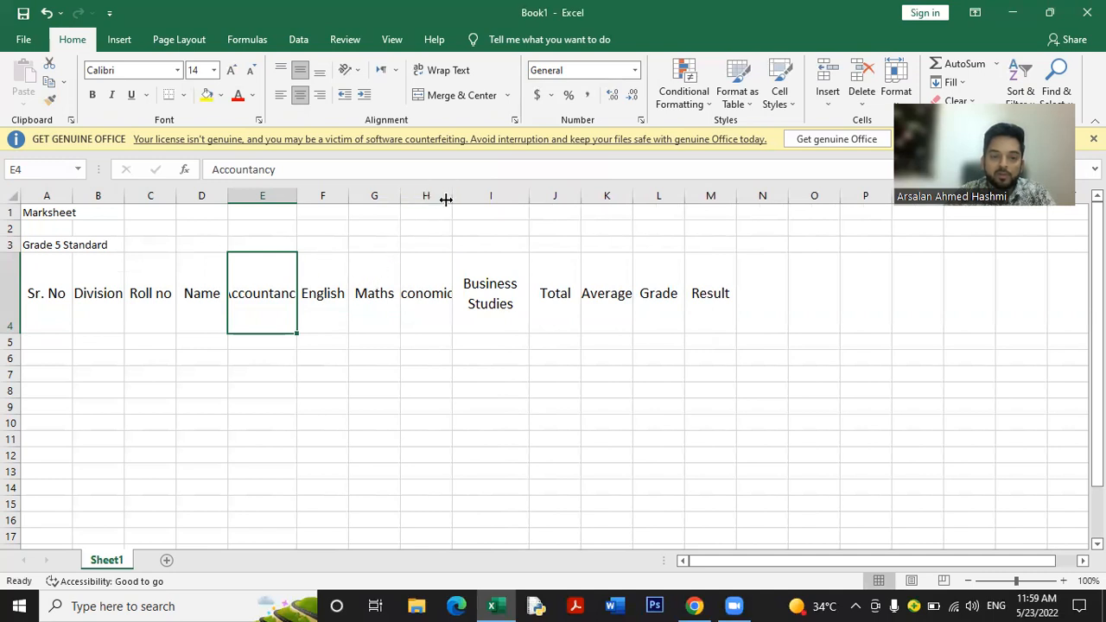
{"action": "left_click_drag", "start_coordinate": [450, 198], "coordinate": [468, 197]}
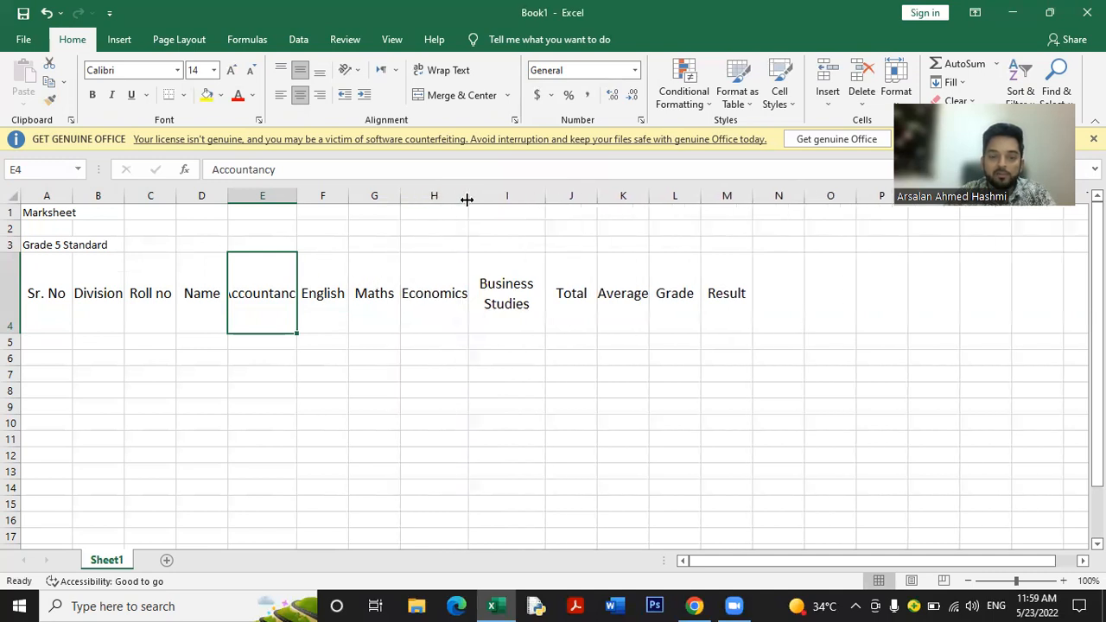
{"action": "double_click", "coordinate": [402, 197]}
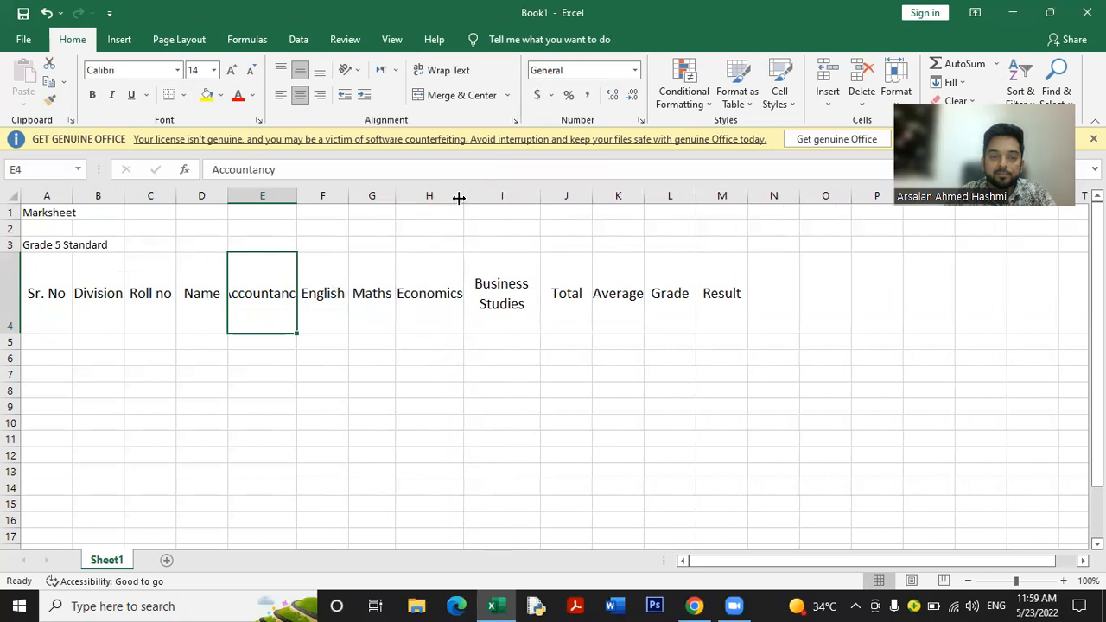
{"action": "double_click", "coordinate": [462, 196]}
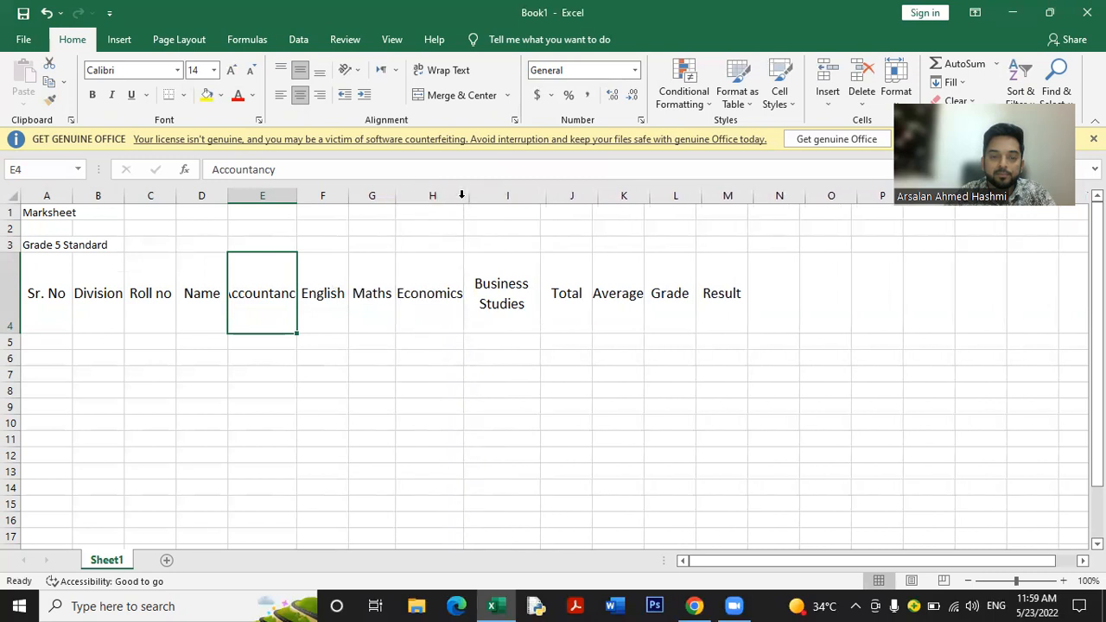
{"action": "double_click", "coordinate": [297, 196]}
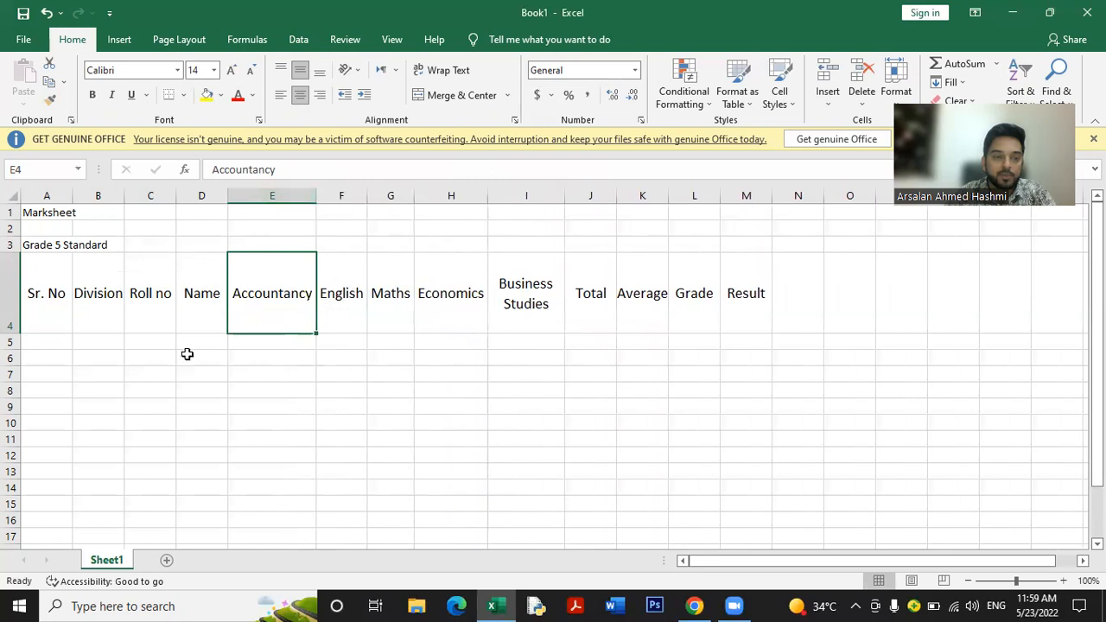
AutoFit the widths of columns K, L, M, J and A to their contents
{"action": "double_click", "coordinate": [668, 198]}
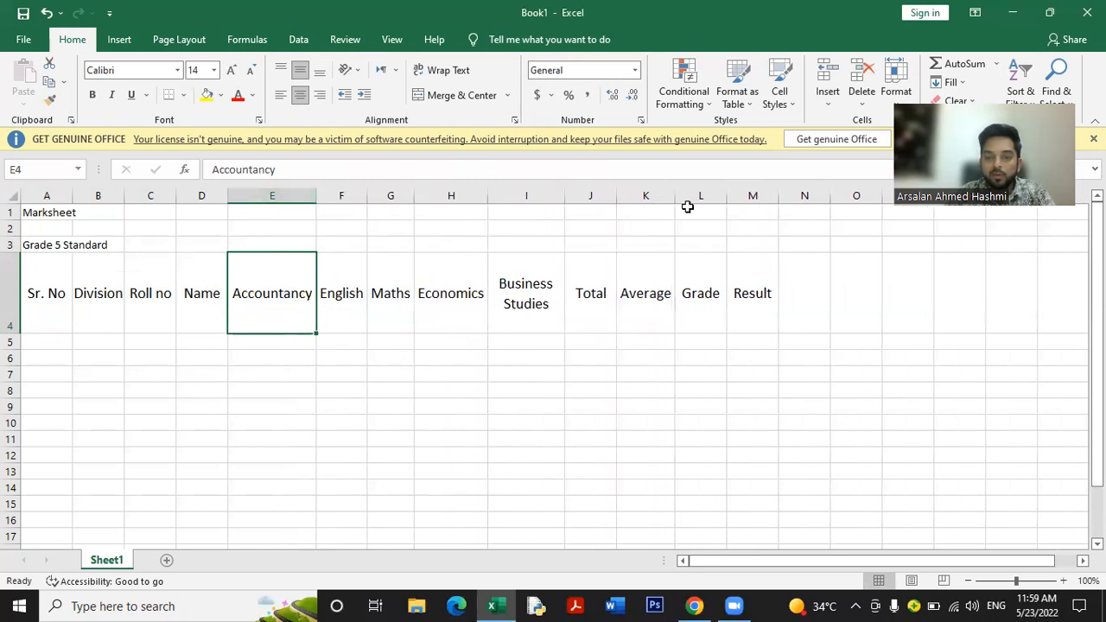
{"action": "double_click", "coordinate": [726, 199]}
{"action": "double_click", "coordinate": [772, 198]}
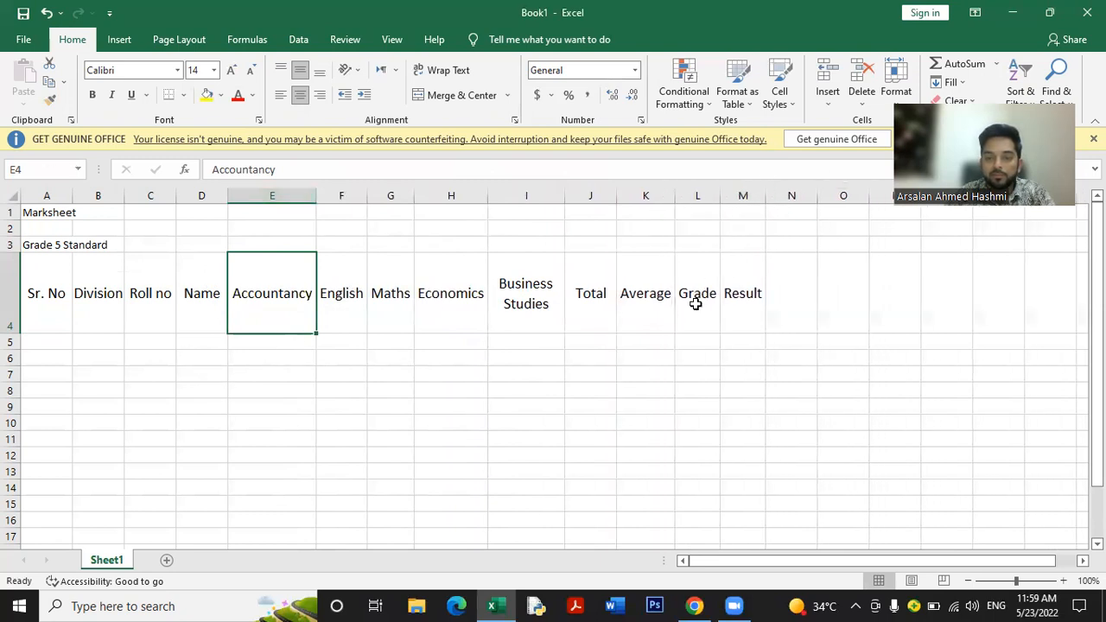
{"action": "double_click", "coordinate": [617, 195]}
{"action": "left_click", "coordinate": [523, 358]}
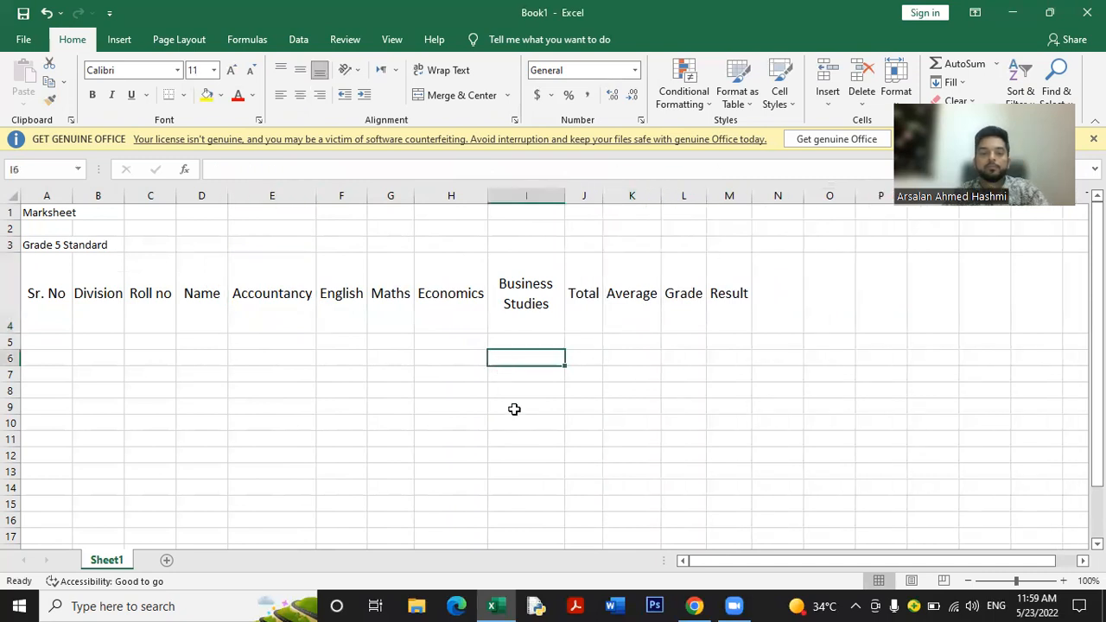
{"action": "double_click", "coordinate": [75, 198]}
{"action": "left_click", "coordinate": [67, 216]}
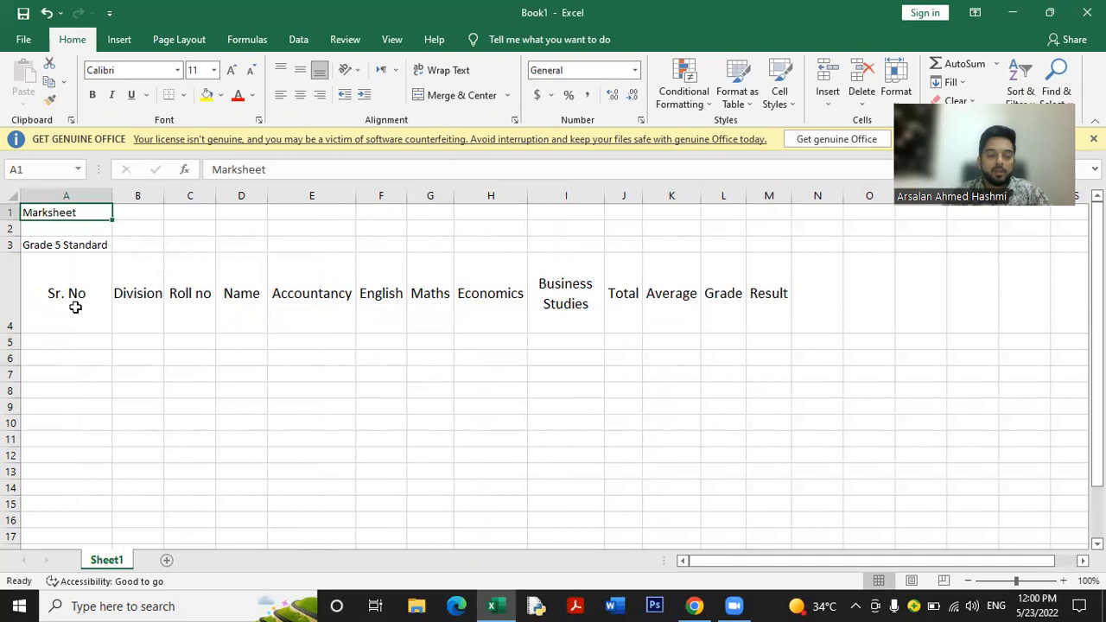
{"action": "left_click", "coordinate": [75, 280]}
{"action": "left_click", "coordinate": [59, 209]}
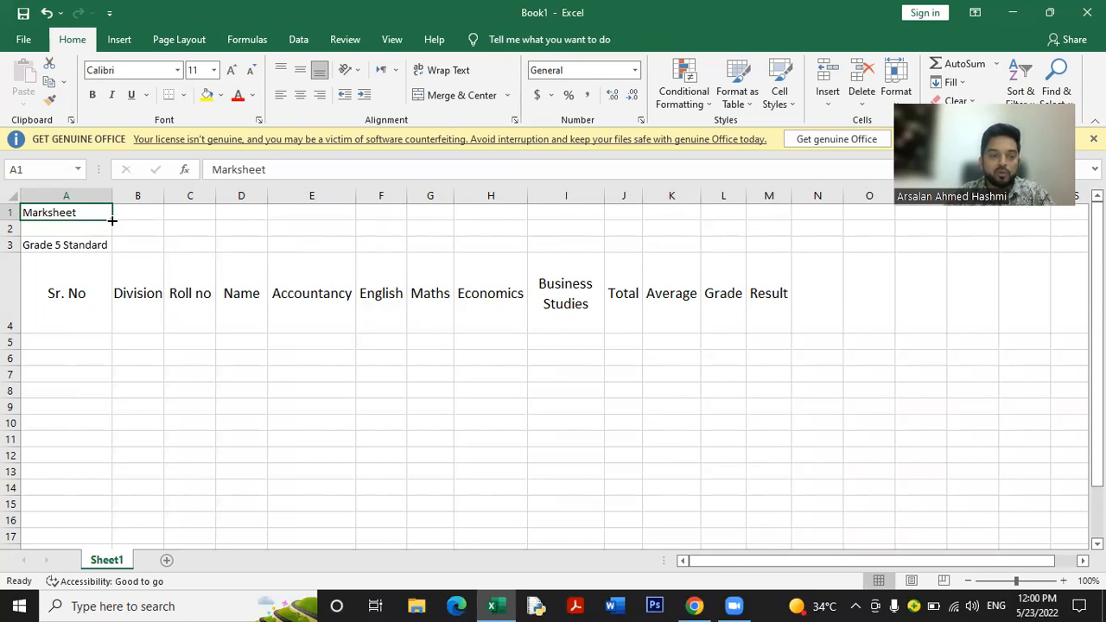
{"action": "left_click_drag", "start_coordinate": [112, 221], "coordinate": [216, 222]}
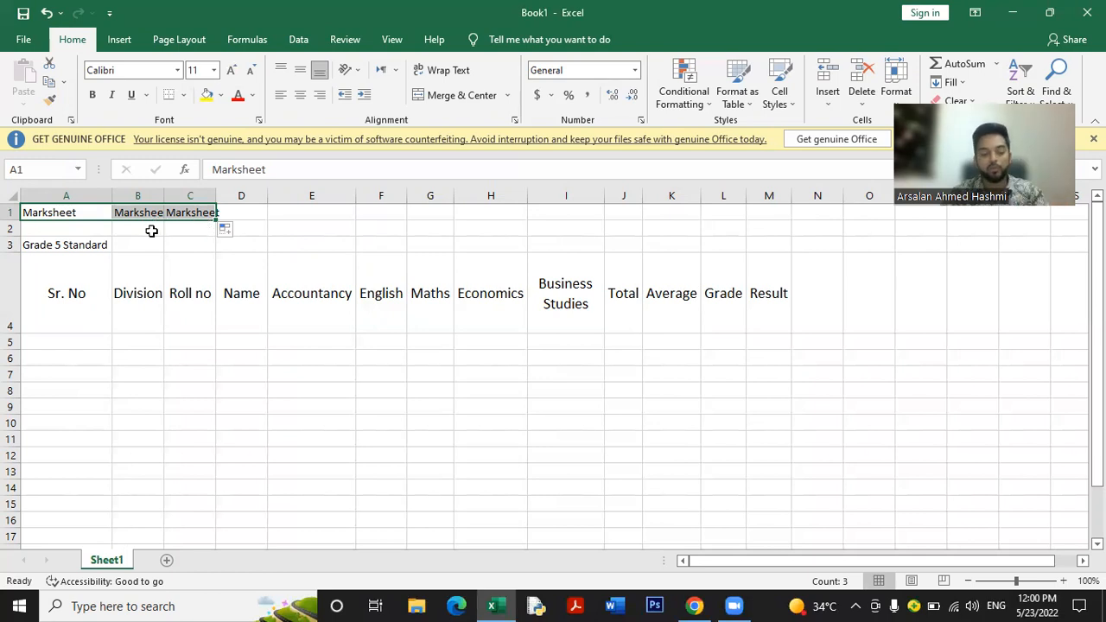
{"action": "key", "text": "ctrl+z"}
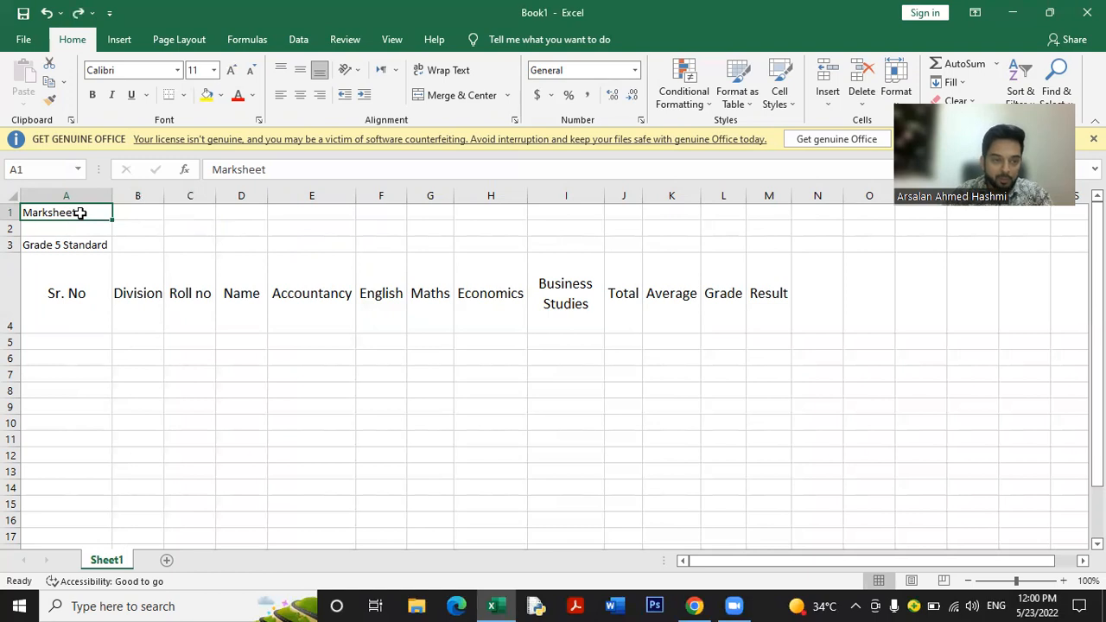
Merge and centre the Marksheet title across A1:M1
{"action": "left_click_drag", "start_coordinate": [79, 212], "coordinate": [757, 215]}
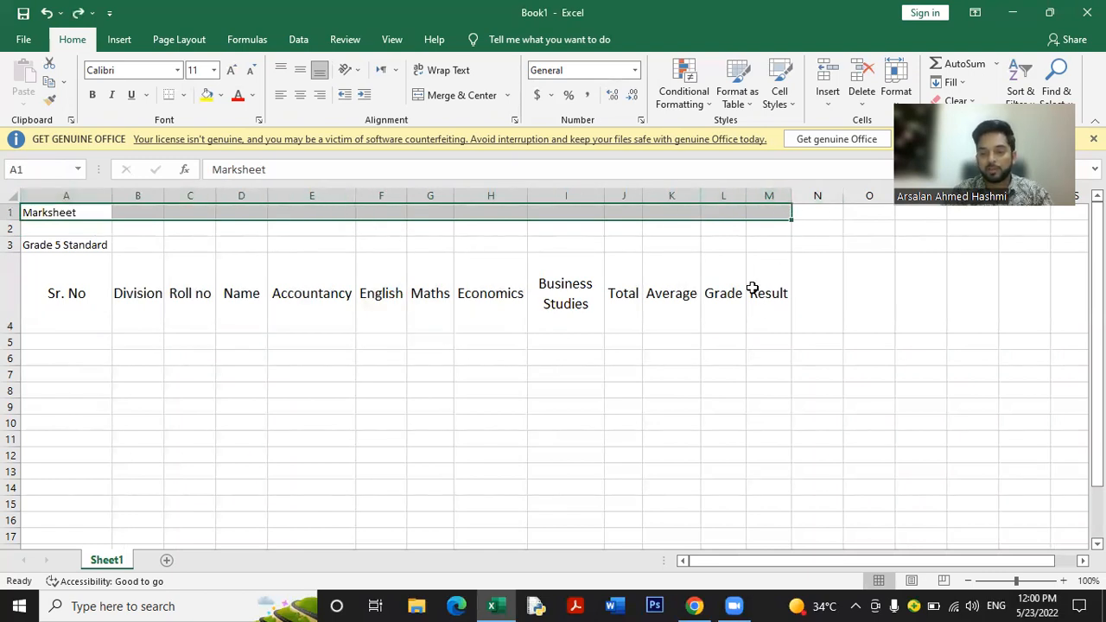
{"action": "left_click", "coordinate": [455, 95]}
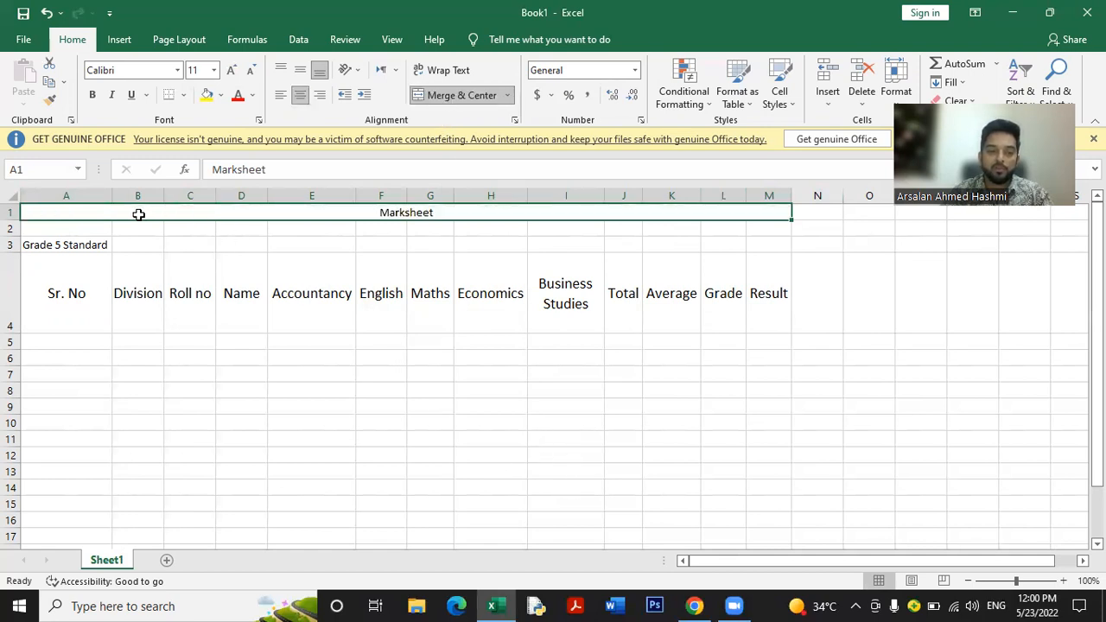
{"action": "left_click", "coordinate": [141, 277]}
Enlarge the font of the merged Marksheet title to size 24
{"action": "left_click", "coordinate": [140, 209]}
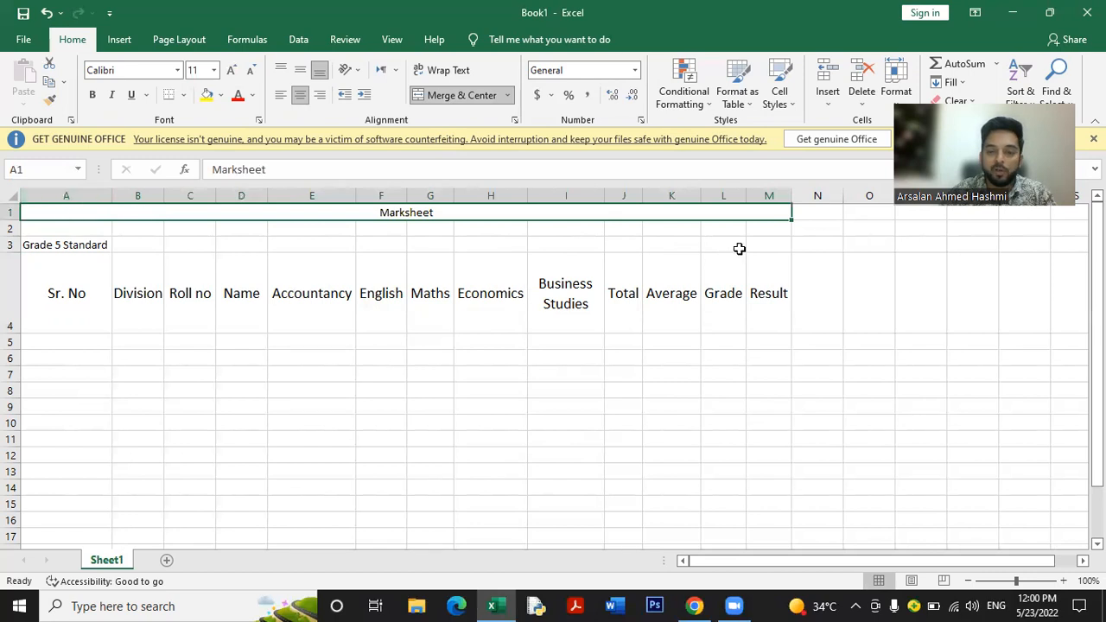
{"action": "left_click", "coordinate": [232, 71]}
{"action": "left_click", "coordinate": [232, 71]}
{"action": "left_click", "coordinate": [231, 70]}
{"action": "left_click", "coordinate": [231, 71]}
{"action": "left_click", "coordinate": [231, 71]}
{"action": "left_click", "coordinate": [232, 71]}
{"action": "left_click", "coordinate": [232, 71]}
{"action": "left_click", "coordinate": [231, 71]}
{"action": "left_click", "coordinate": [232, 71]}
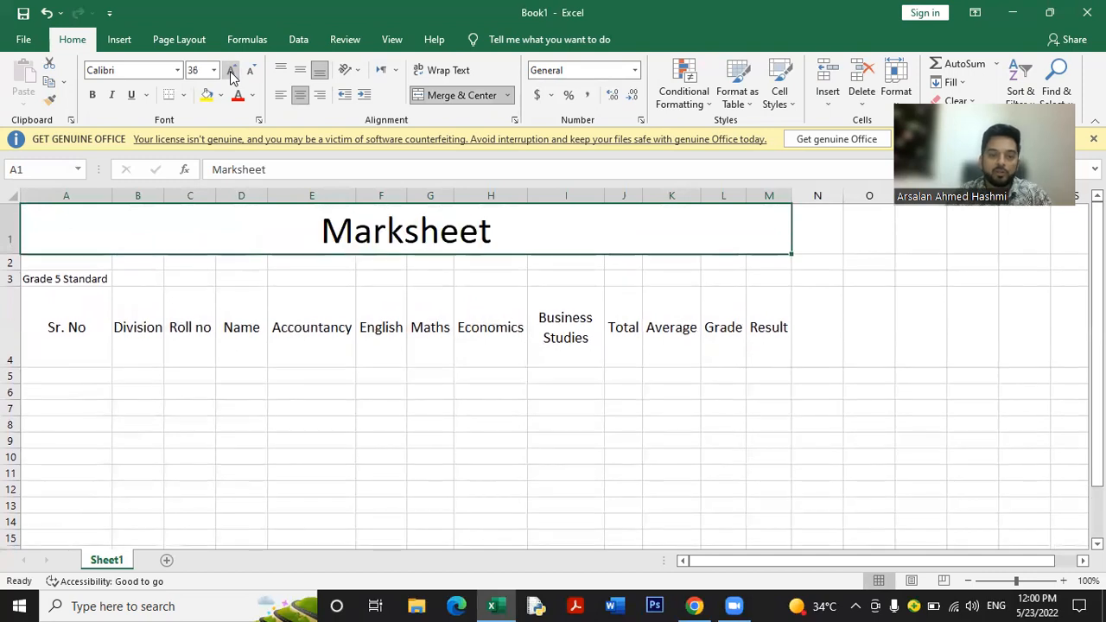
{"action": "left_click", "coordinate": [248, 74]}
{"action": "left_click", "coordinate": [248, 74]}
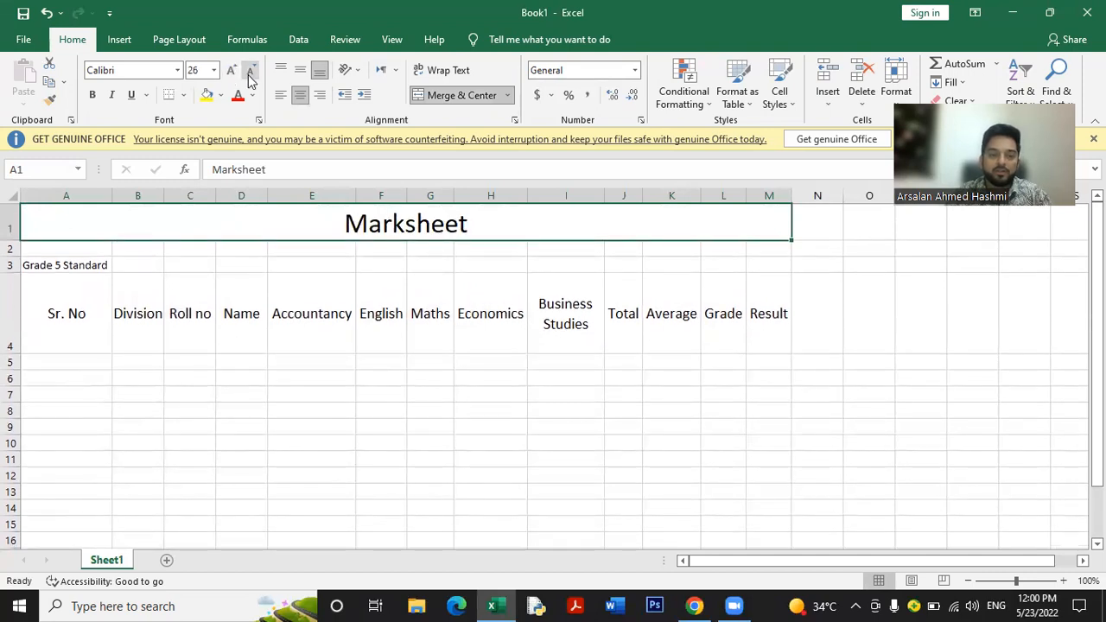
{"action": "left_click", "coordinate": [248, 75]}
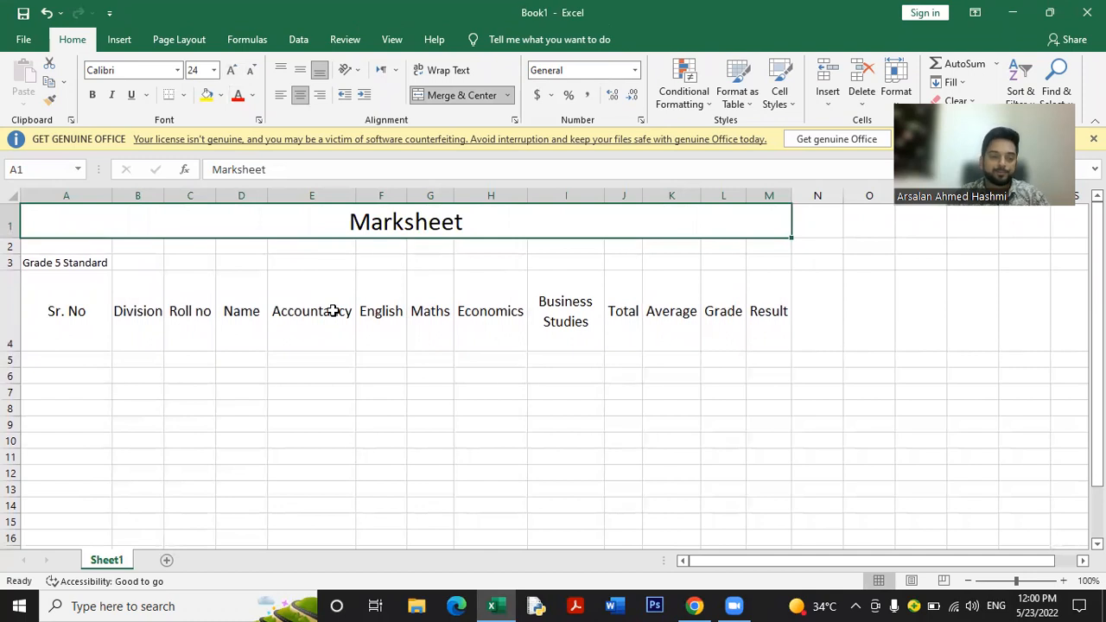
Merge and centre the Grade 5 Standard subtitle across A3:M3 and enlarge its font to size 16
{"action": "left_click", "coordinate": [166, 303]}
{"action": "left_click_drag", "start_coordinate": [87, 263], "coordinate": [752, 254]}
{"action": "left_click", "coordinate": [461, 95]}
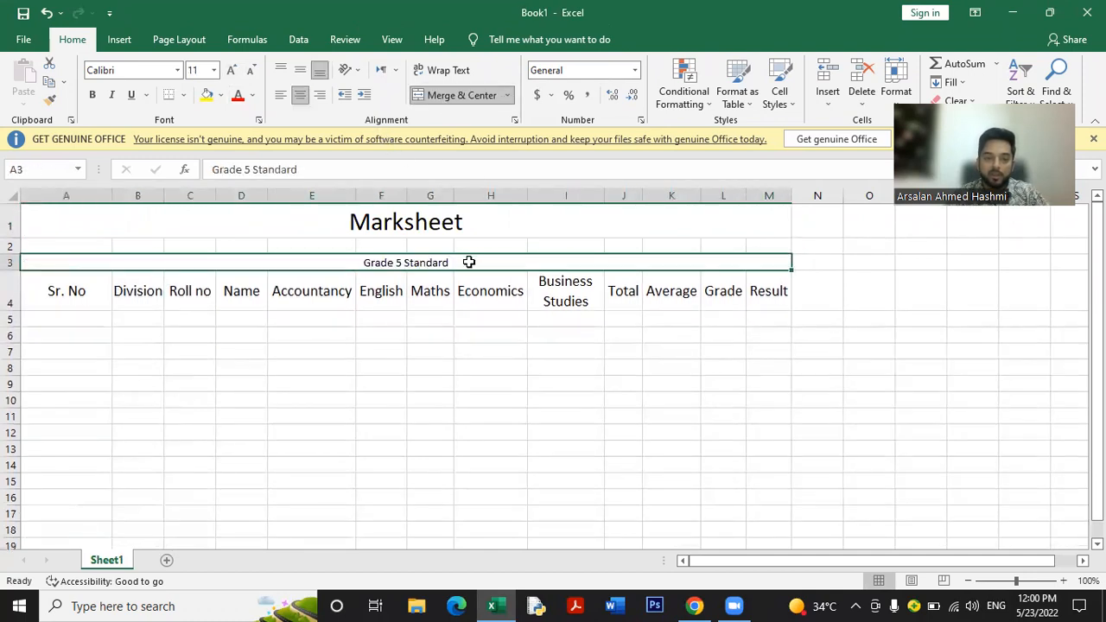
{"action": "left_click", "coordinate": [231, 69]}
{"action": "left_click", "coordinate": [230, 69]}
{"action": "left_click", "coordinate": [230, 69]}
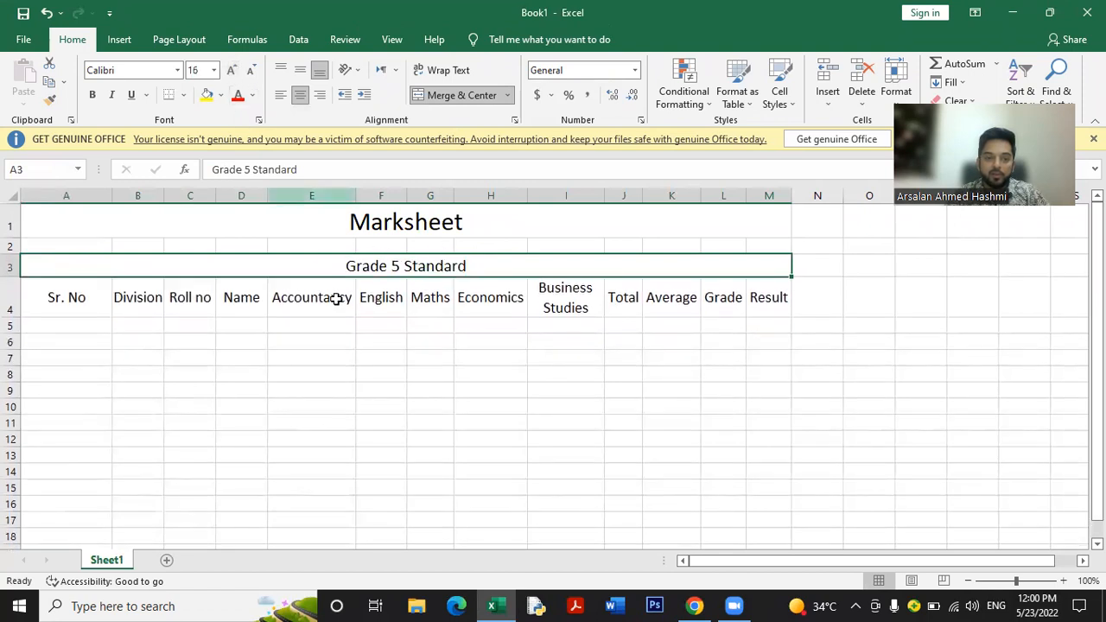
Widen the Division column slightly and AutoFit column A to the Sr. No heading
{"action": "left_click", "coordinate": [375, 360]}
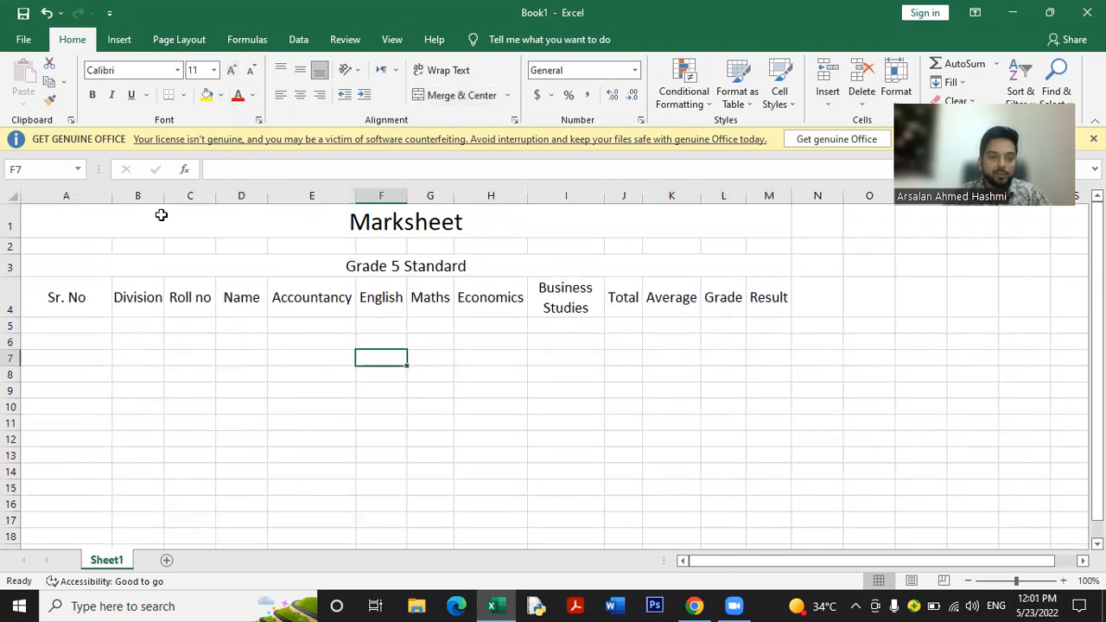
{"action": "left_click_drag", "start_coordinate": [163, 195], "coordinate": [169, 195]}
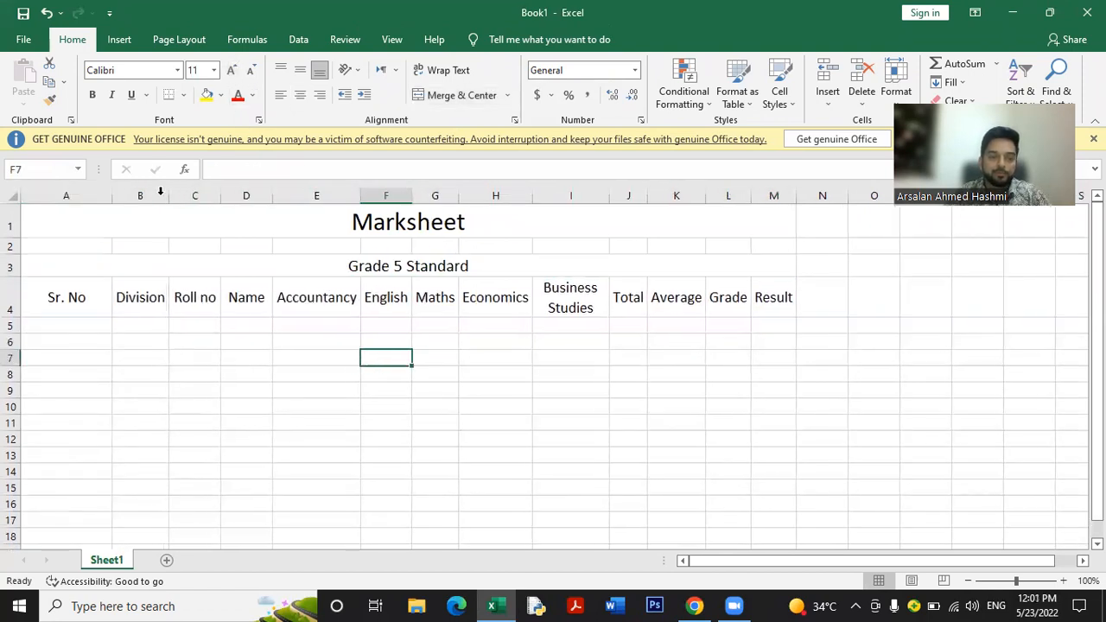
{"action": "double_click", "coordinate": [113, 195]}
Enter serial numbers 1 and 2 in A5 and A6, and fill the series down to 13 in A17
{"action": "left_click", "coordinate": [38, 326]}
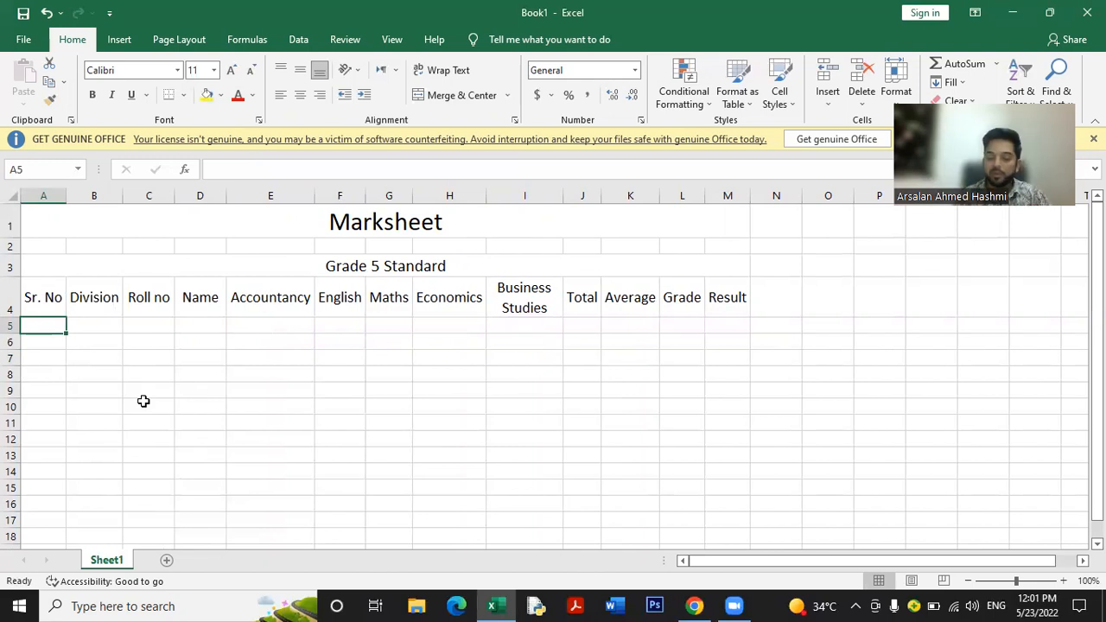
{"action": "type", "text": "1"}
{"action": "key", "text": "Return"}
{"action": "type", "text": "2"}
{"action": "key", "text": "Return"}
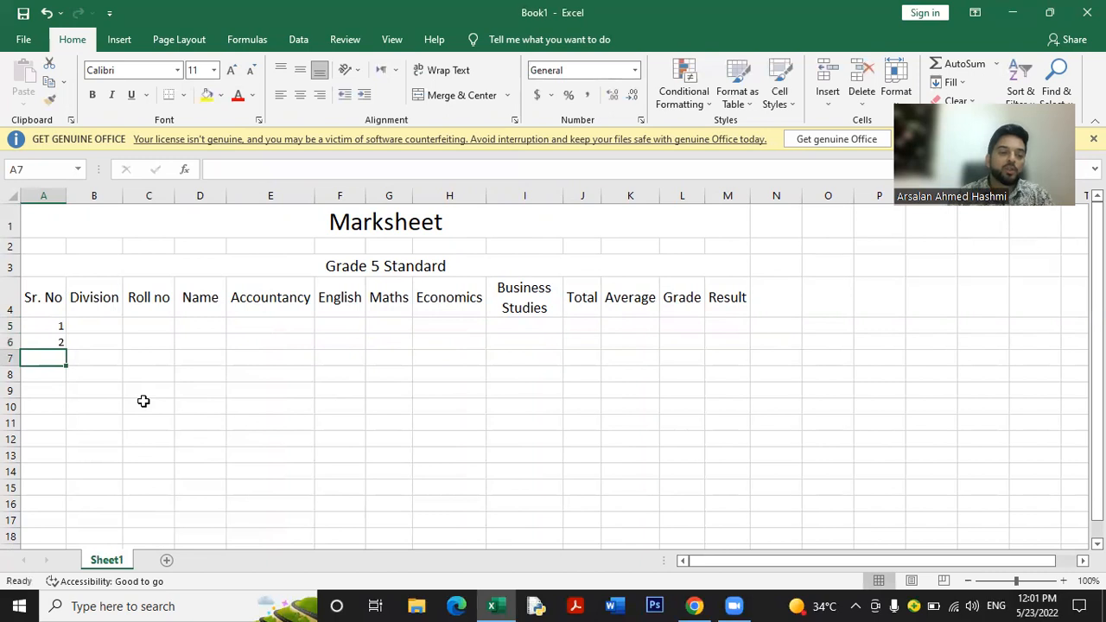
{"action": "left_click_drag", "start_coordinate": [44, 326], "coordinate": [44, 339]}
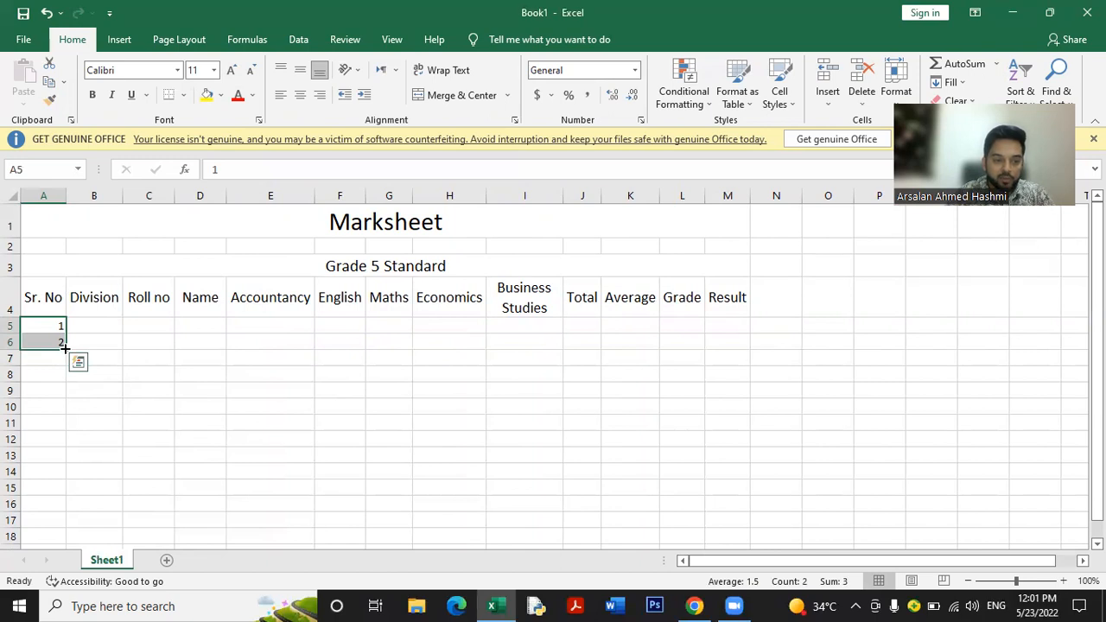
{"action": "left_click_drag", "start_coordinate": [67, 349], "coordinate": [68, 526]}
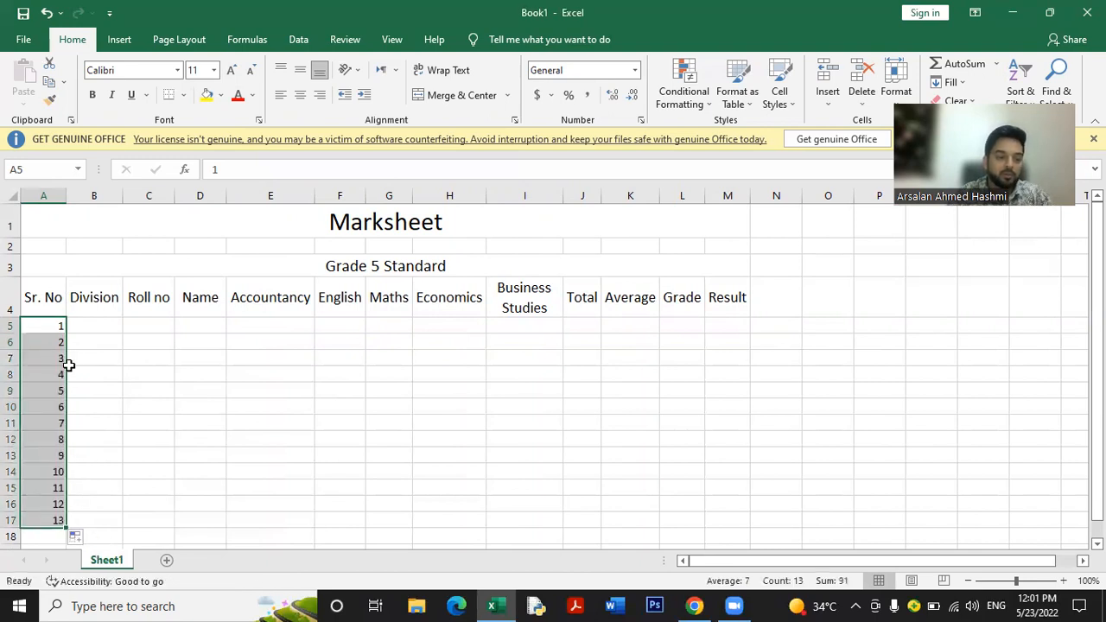
Enter division A for the first student in cell B5 and keep that cell selected
{"action": "left_click", "coordinate": [89, 332]}
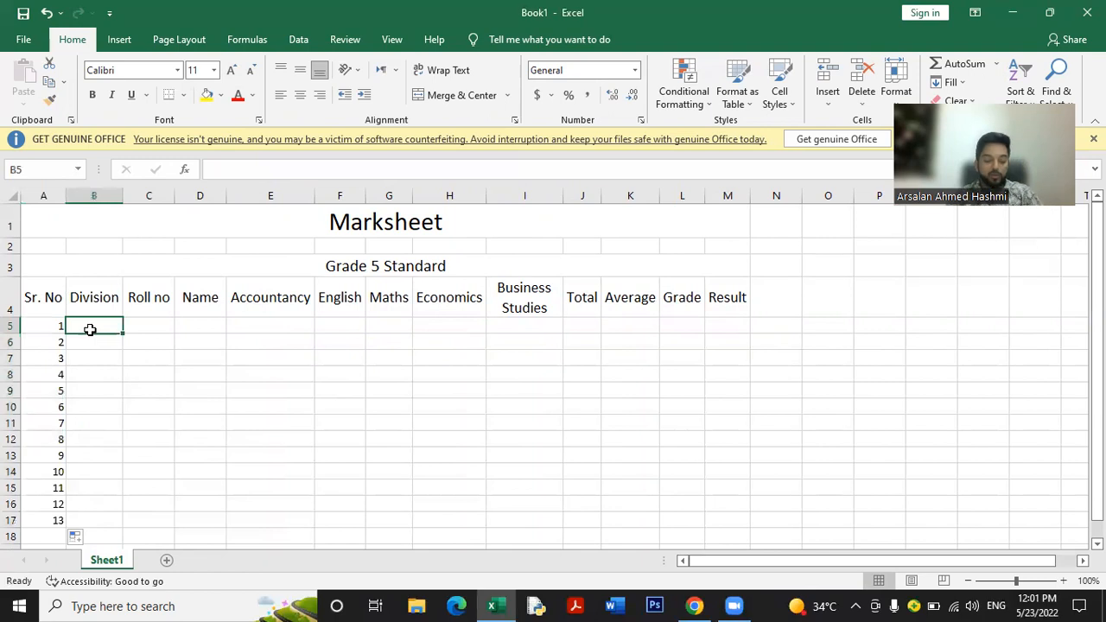
{"action": "type", "text": "A"}
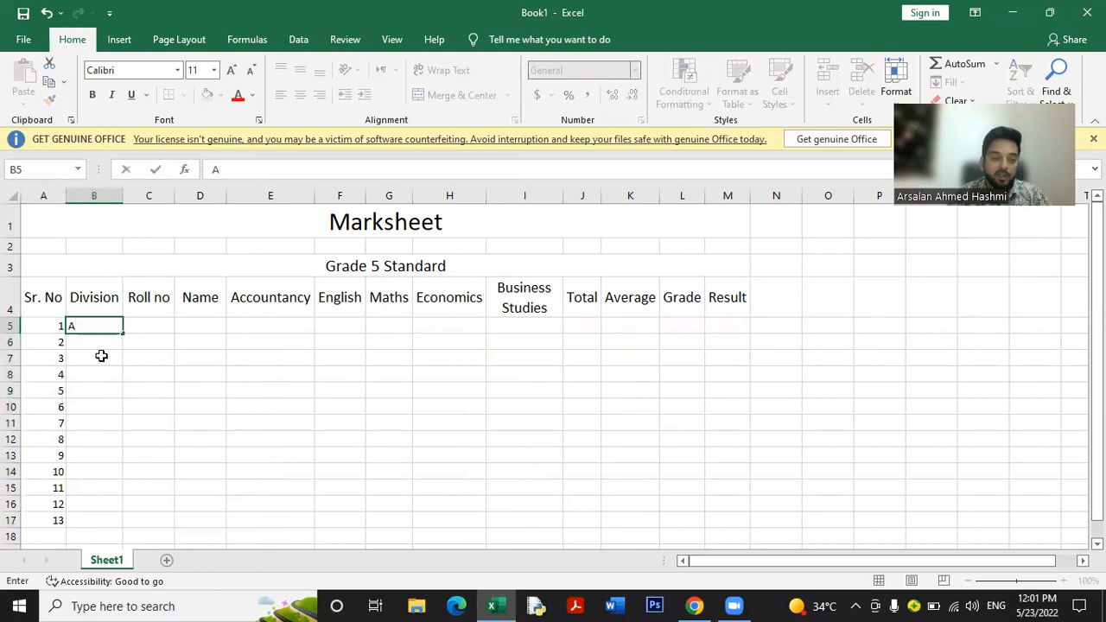
{"action": "left_click", "coordinate": [101, 356]}
{"action": "left_click", "coordinate": [105, 330]}
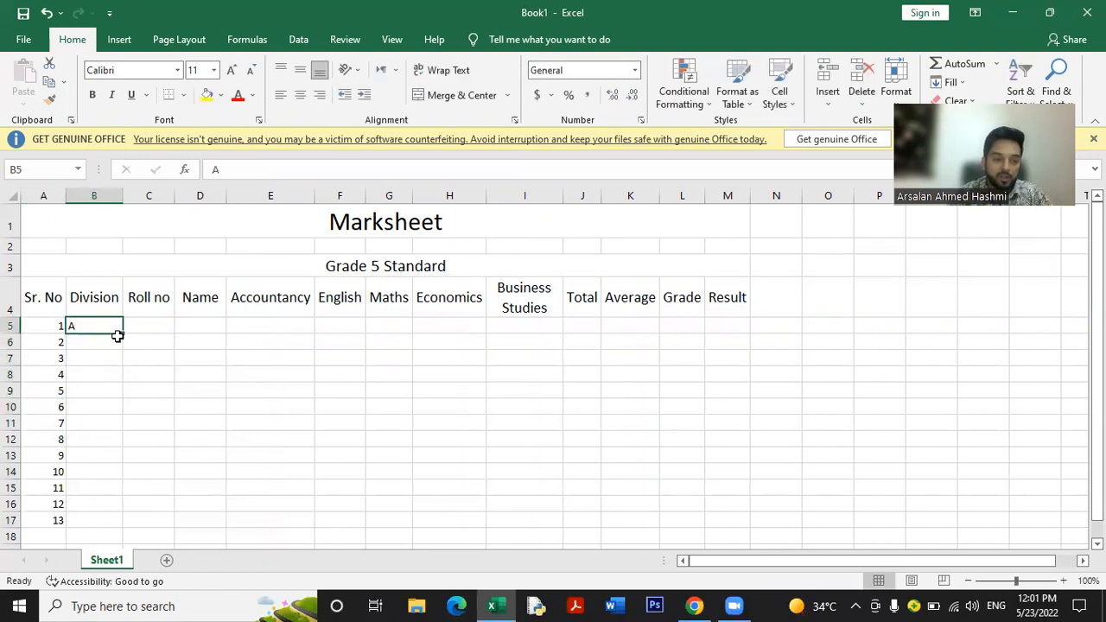
Fill division A from B5 down to B17 for all thirteen students
{"action": "left_click_drag", "start_coordinate": [122, 334], "coordinate": [101, 516]}
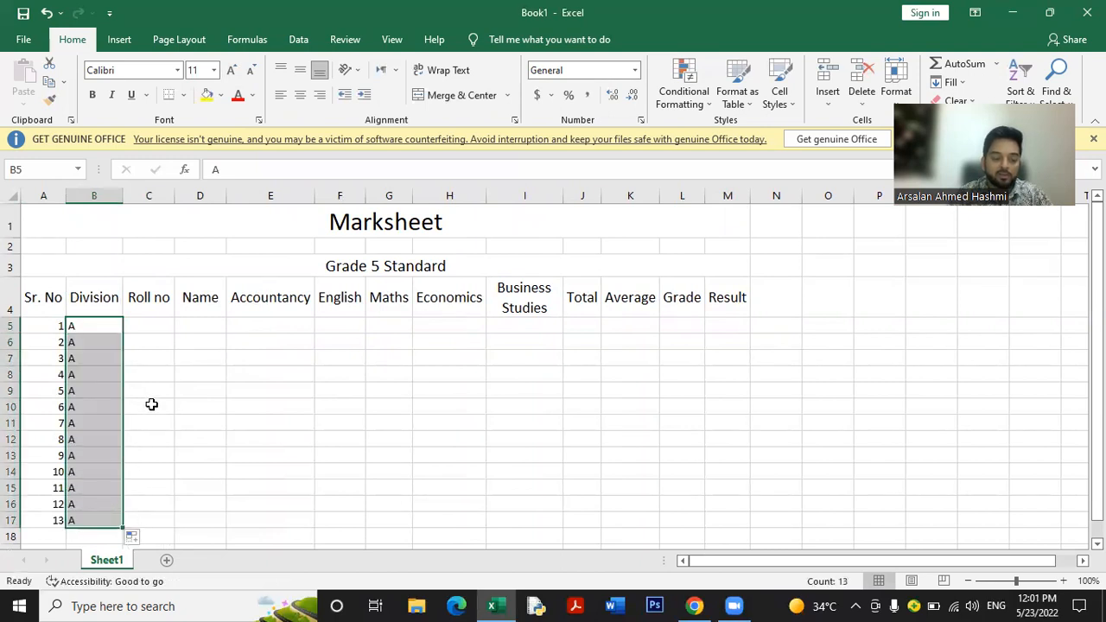
{"action": "key", "text": "ctrl+z"}
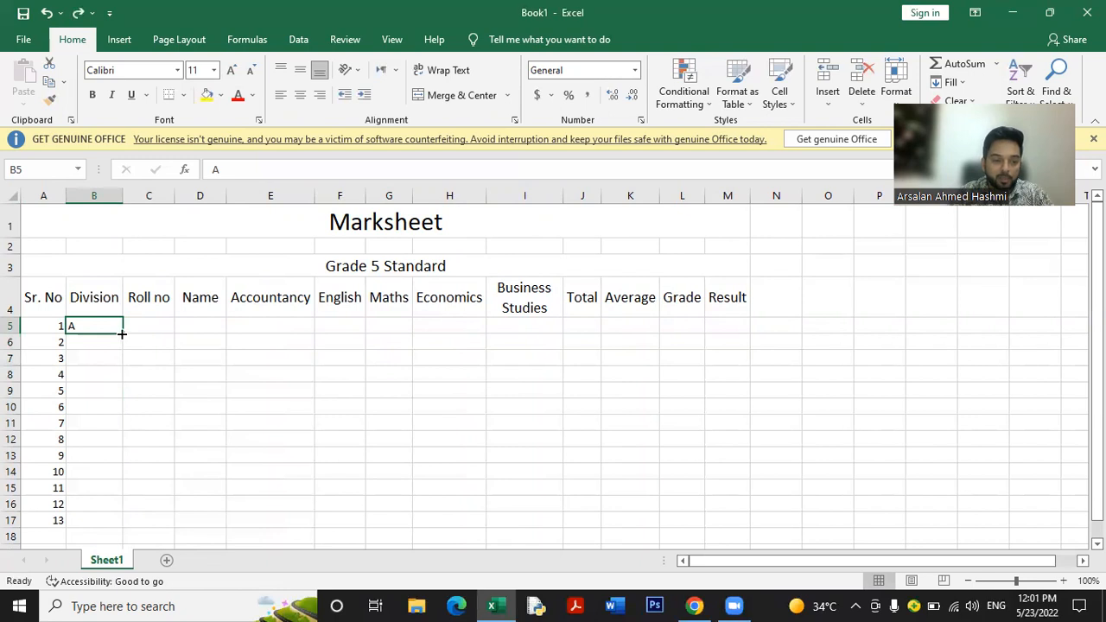
{"action": "double_click", "coordinate": [122, 332]}
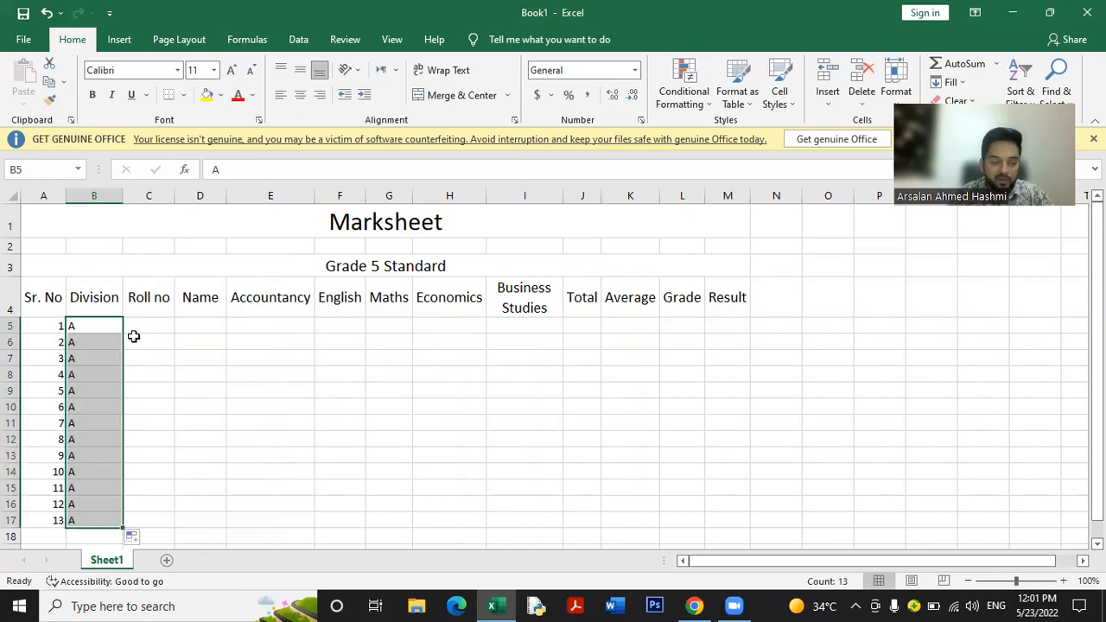
Enter roll numbers 1 and 2 in C5 and C6, and fill the series down to 13 in C17
{"action": "left_click", "coordinate": [134, 336]}
{"action": "left_click", "coordinate": [166, 326]}
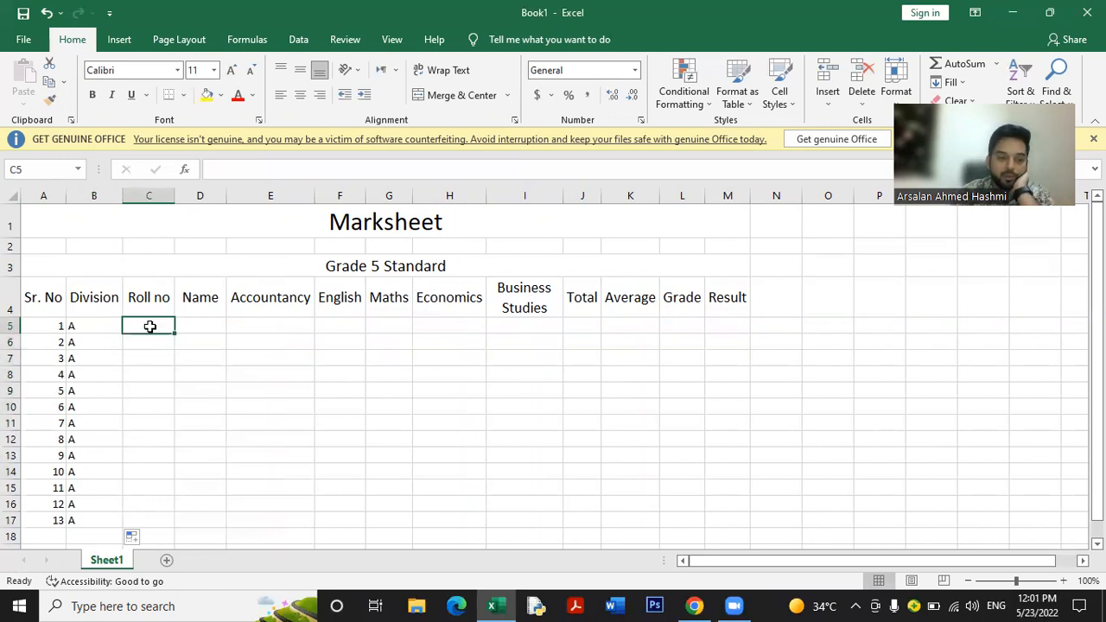
{"action": "type", "text": "1"}
{"action": "key", "text": "Return"}
{"action": "type", "text": "2"}
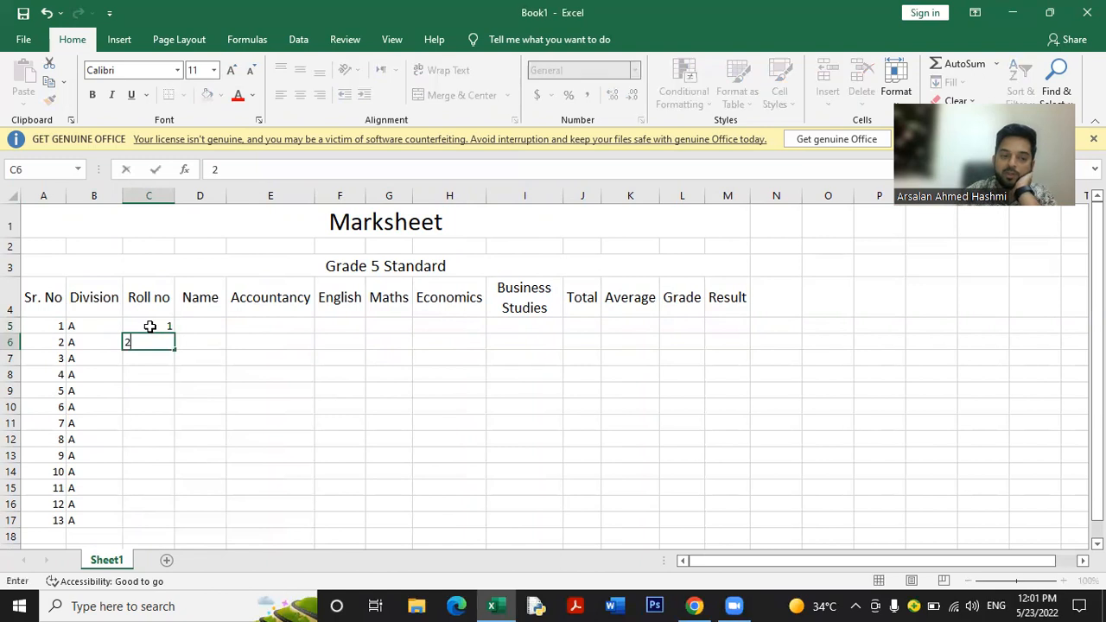
{"action": "key", "text": "Return"}
{"action": "mouse_move", "coordinate": [153, 327]}
{"action": "left_mouse_down"}
{"action": "mouse_move", "coordinate": [153, 353]}
{"action": "mouse_move", "coordinate": [162, 339]}
{"action": "left_mouse_up"}
{"action": "left_click", "coordinate": [159, 338]}
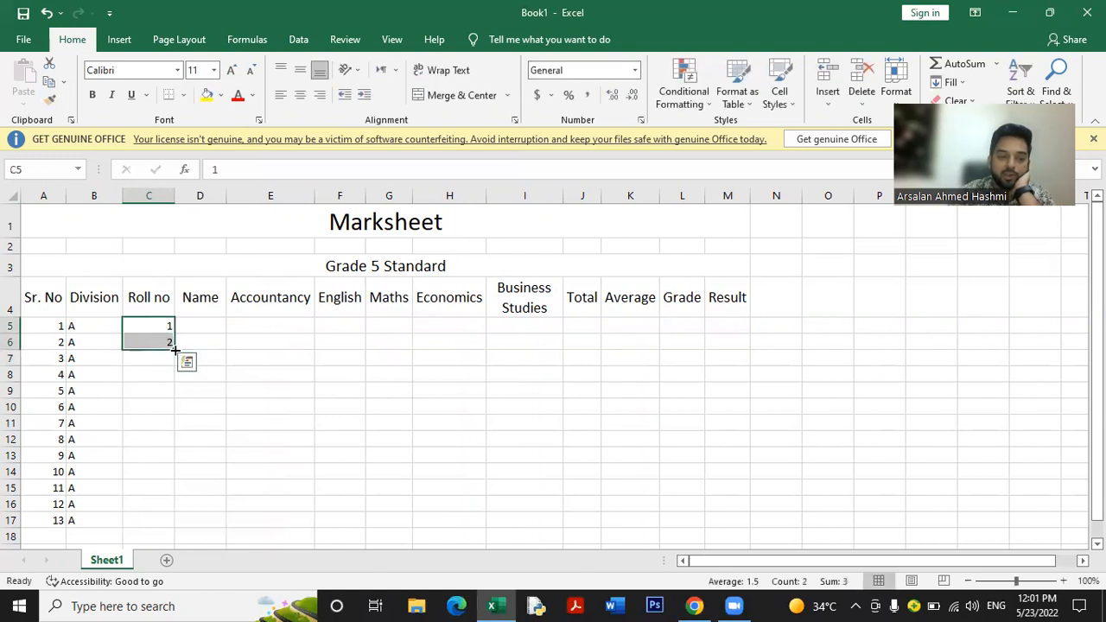
{"action": "double_click", "coordinate": [175, 349]}
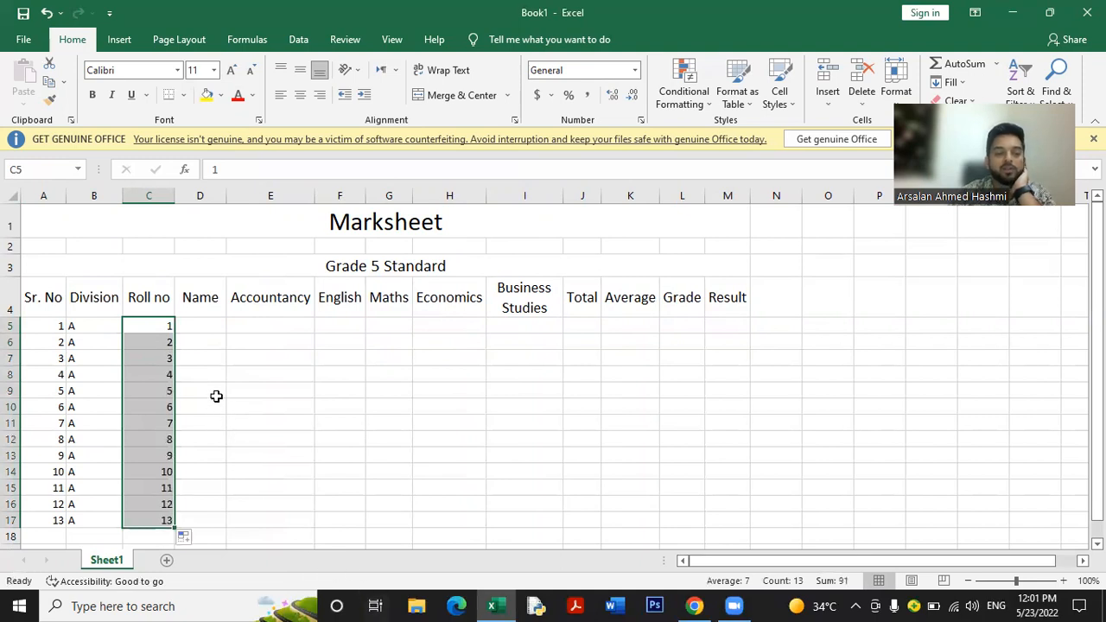
Widen the Name column to fit full names and enter the first student's name in D5
{"action": "left_click", "coordinate": [200, 323]}
{"action": "left_click_drag", "start_coordinate": [226, 196], "coordinate": [299, 197]}
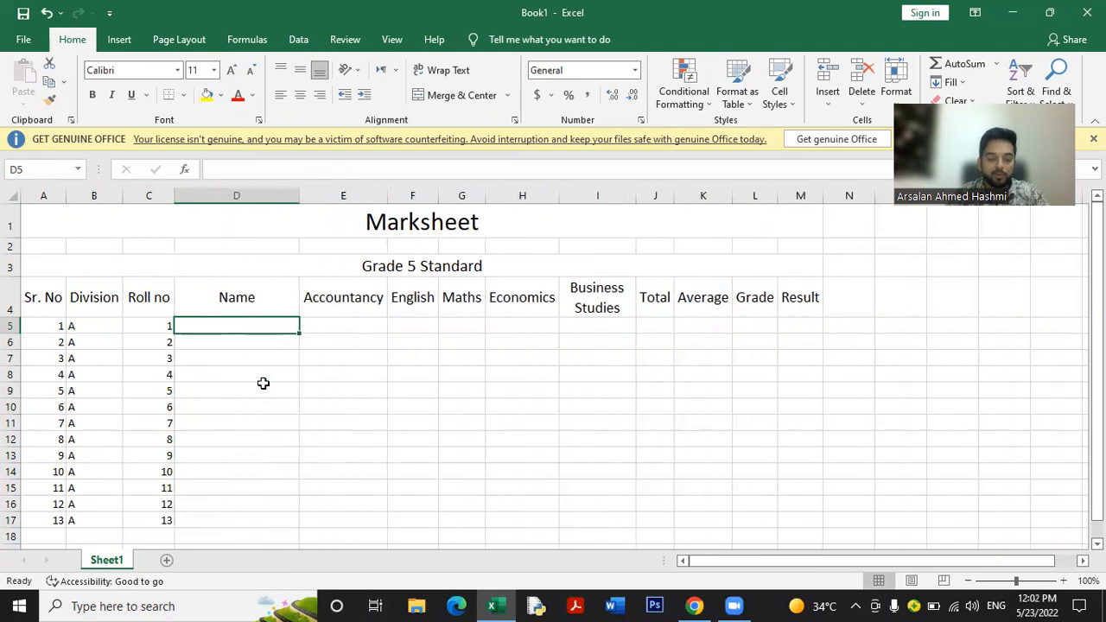
{"action": "type", "text": "Akilesh"}
{"action": "key", "text": "Return"}
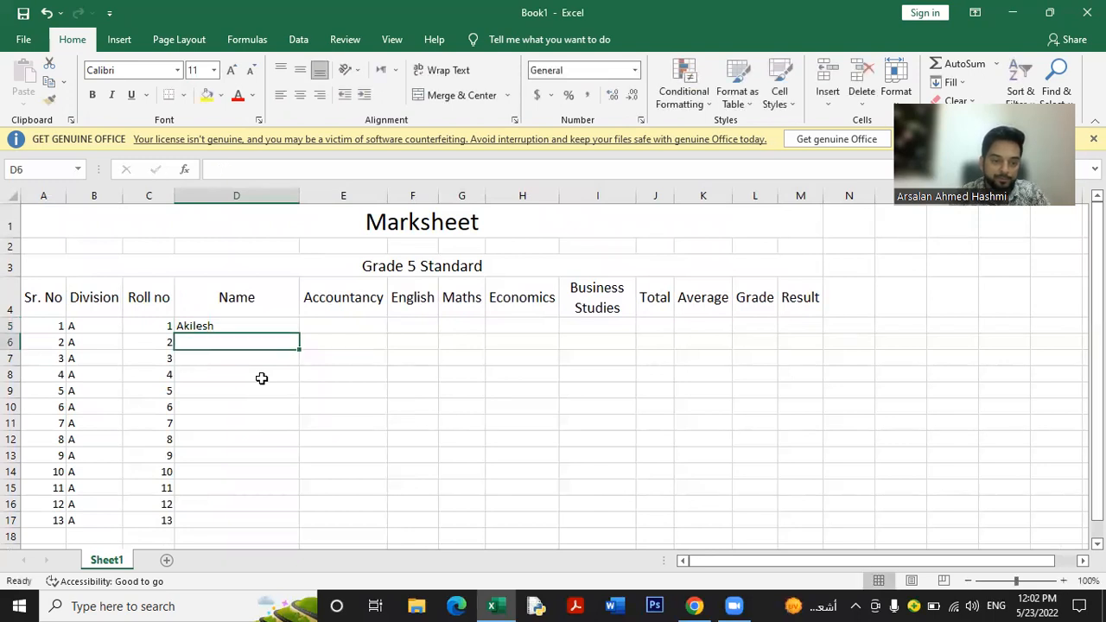
Try to open the recent workbook Sales Activity for G7 and G8 as a source for the student names
{"action": "key", "text": "BackSpace"}
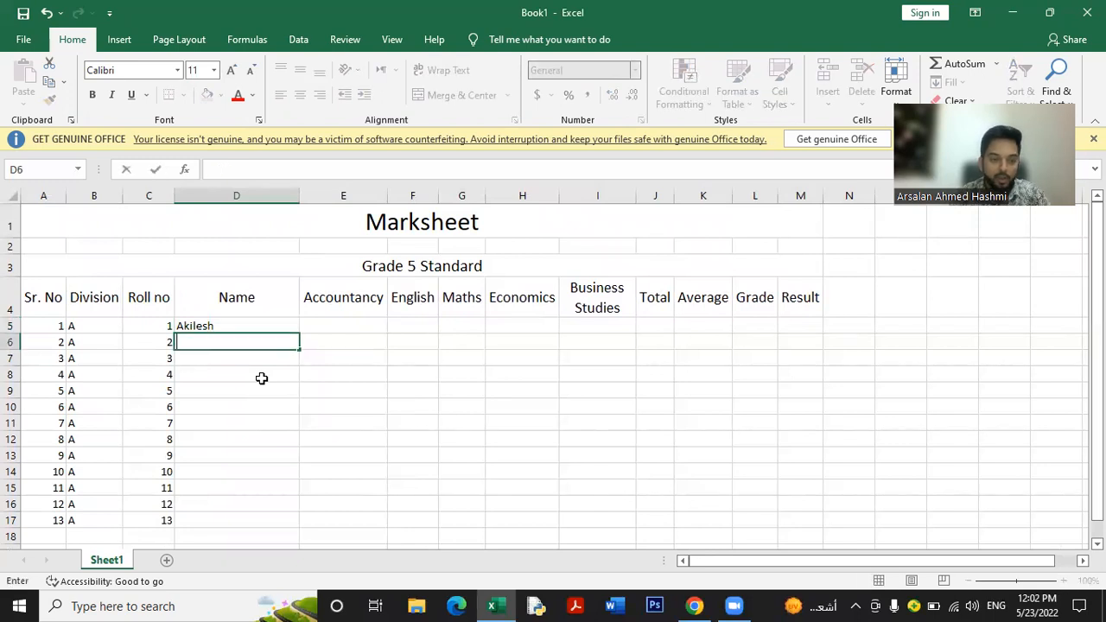
{"action": "left_click", "coordinate": [485, 602]}
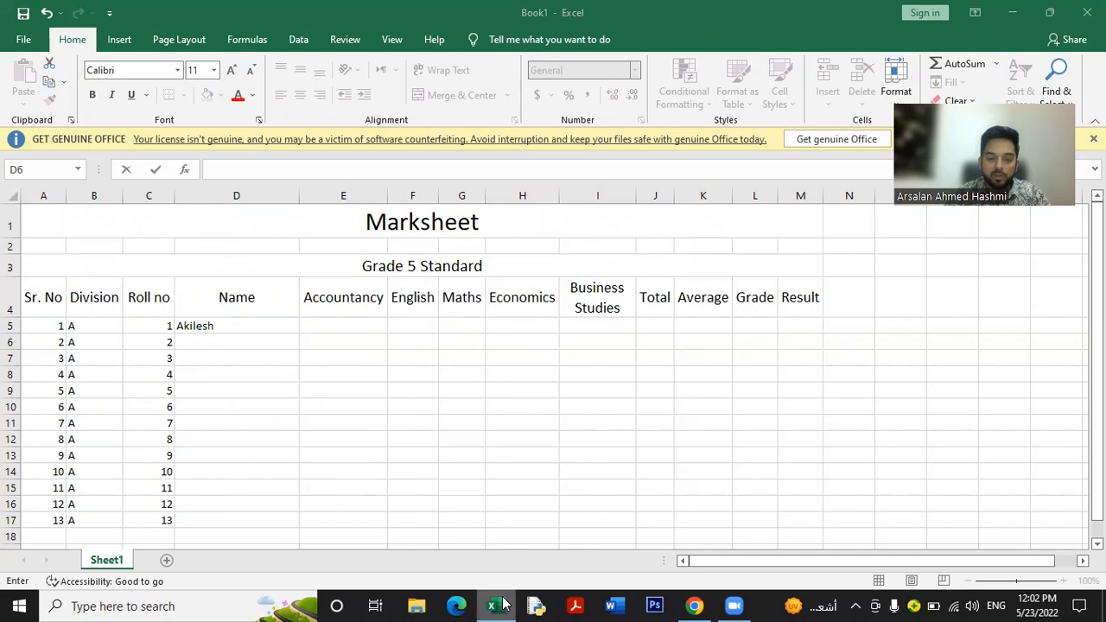
{"action": "left_click_drag", "start_coordinate": [492, 581], "coordinate": [488, 553]}
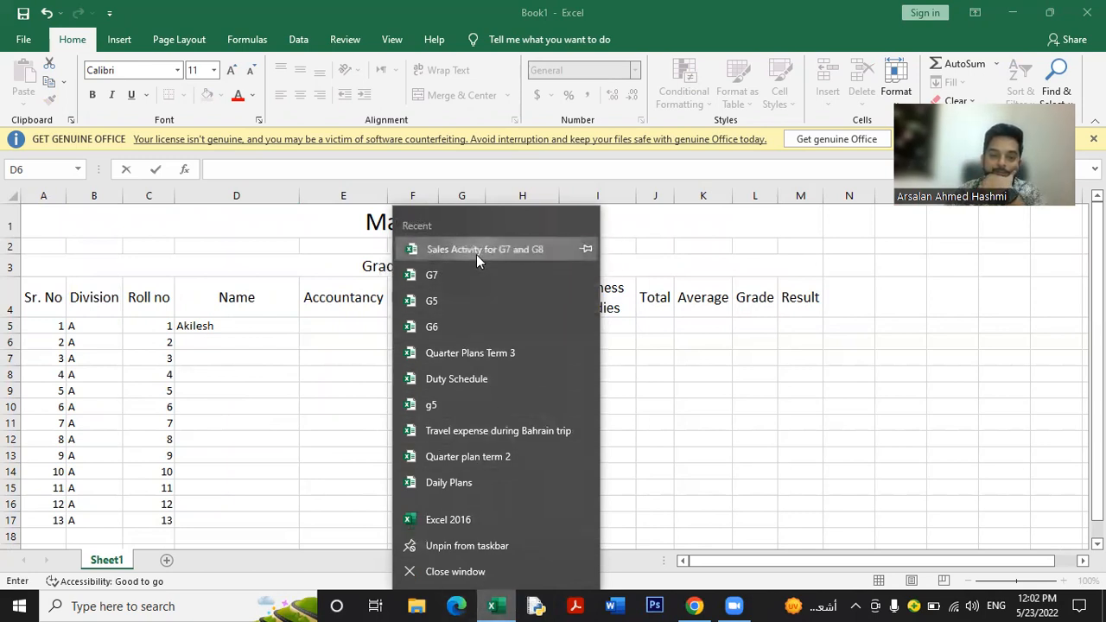
{"action": "left_click", "coordinate": [551, 481]}
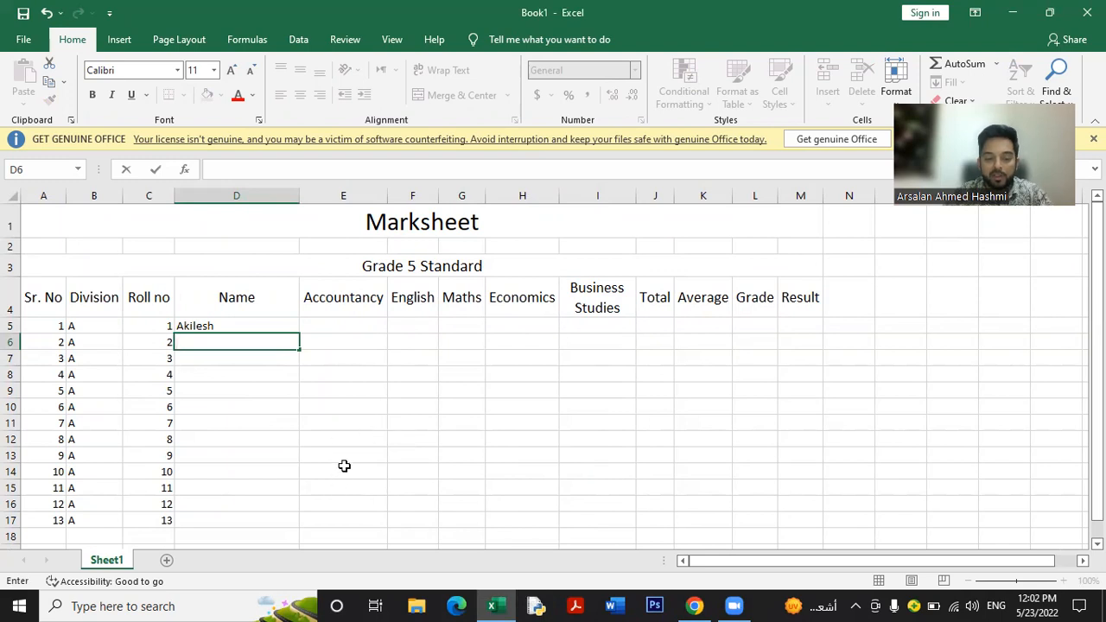
{"action": "left_click", "coordinate": [493, 605]}
{"action": "left_click", "coordinate": [493, 605]}
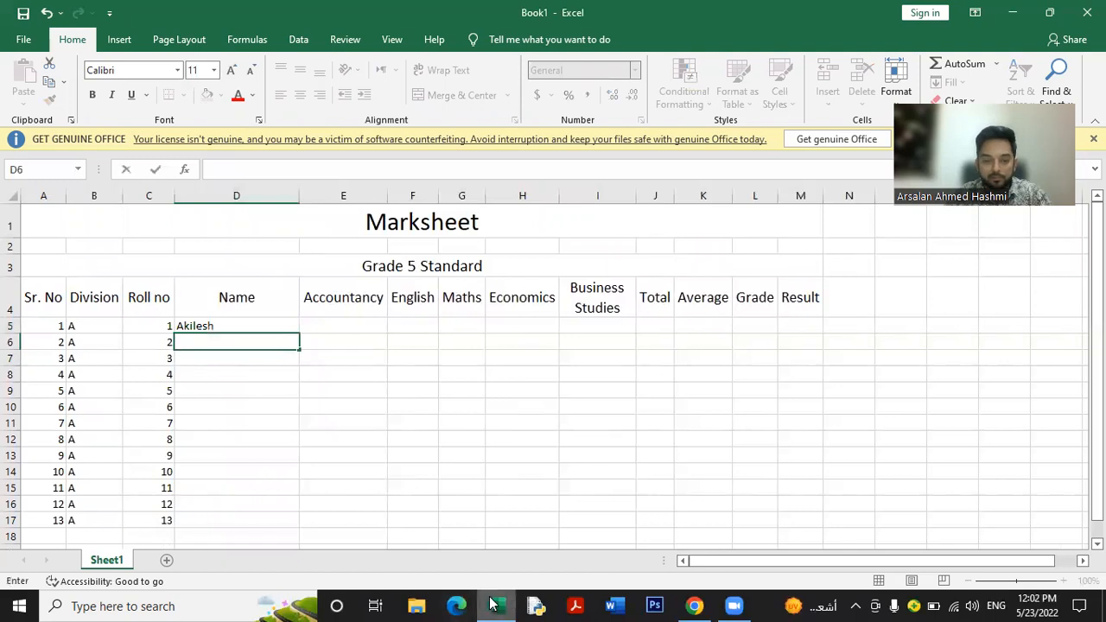
{"action": "right_click", "coordinate": [493, 604]}
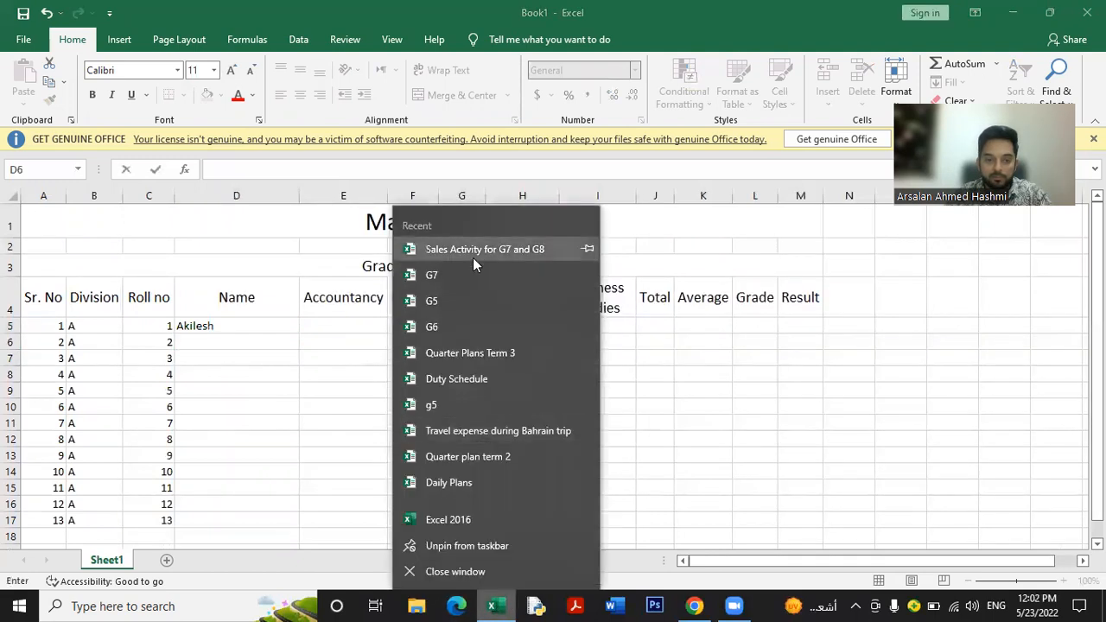
{"action": "key", "text": "Escape"}
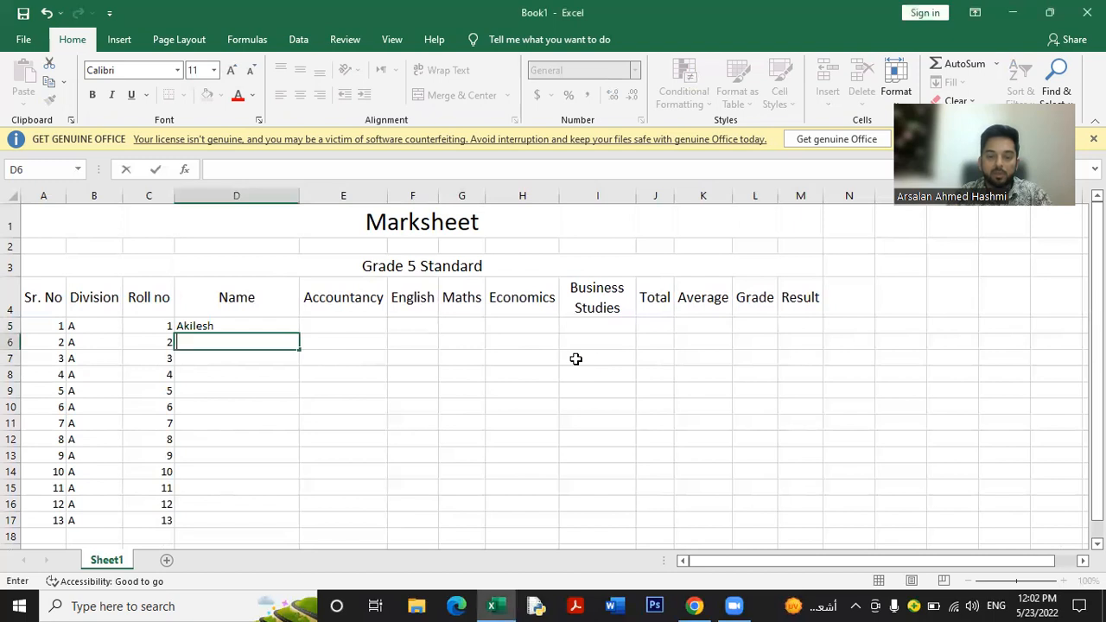
{"action": "left_click", "coordinate": [489, 605]}
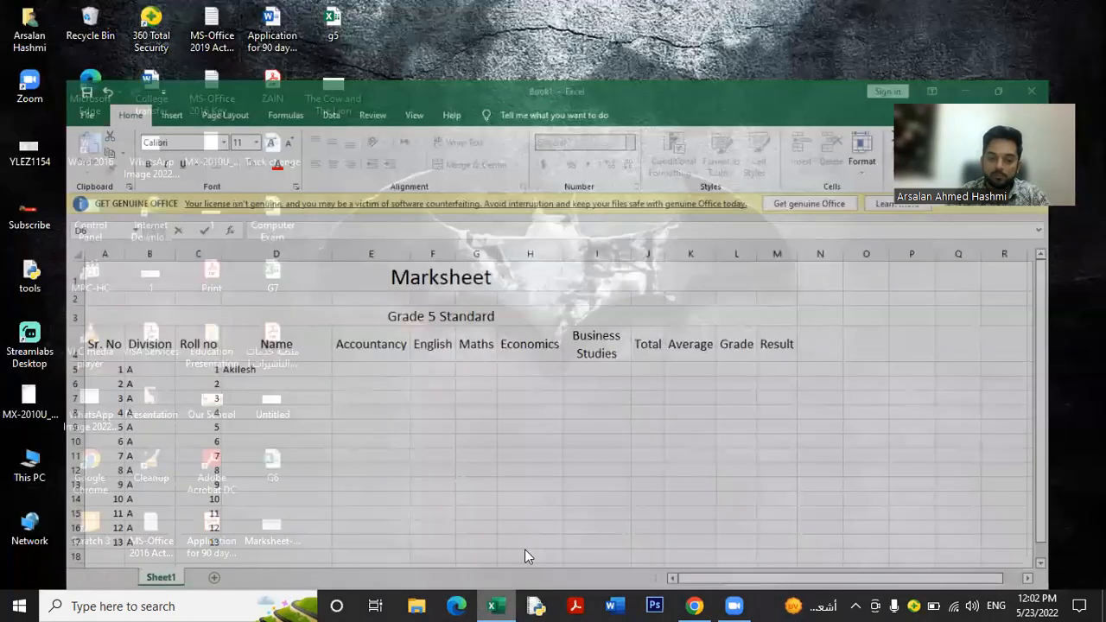
{"action": "left_click", "coordinate": [494, 604]}
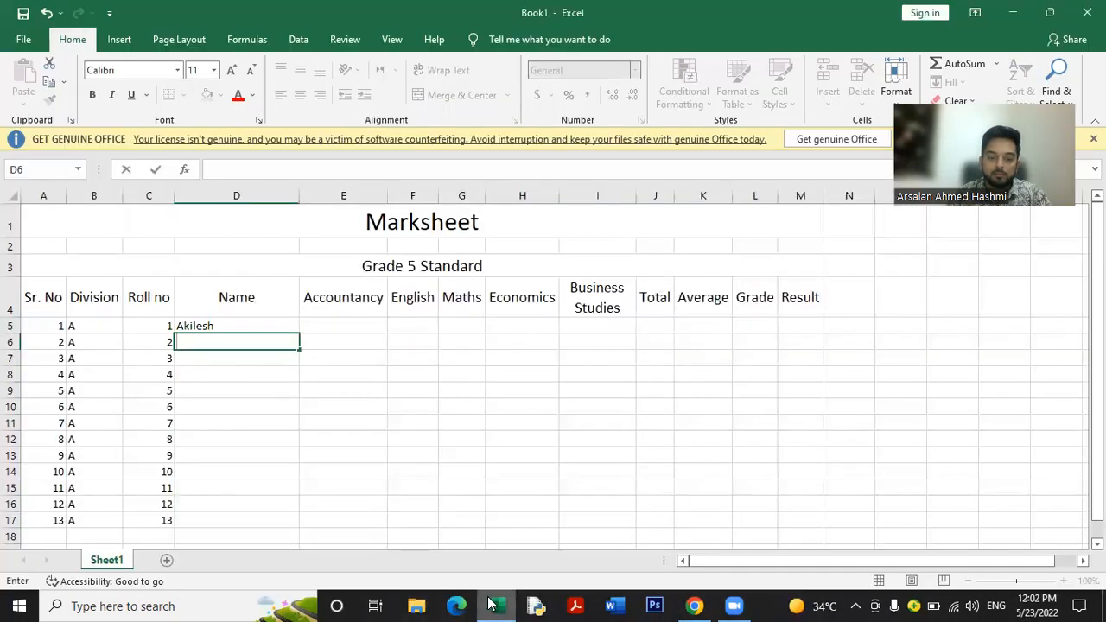
Finish editing cell D6 and switch to the recent workbook Sales Activity for G7 and G8
{"action": "right_click", "coordinate": [489, 605]}
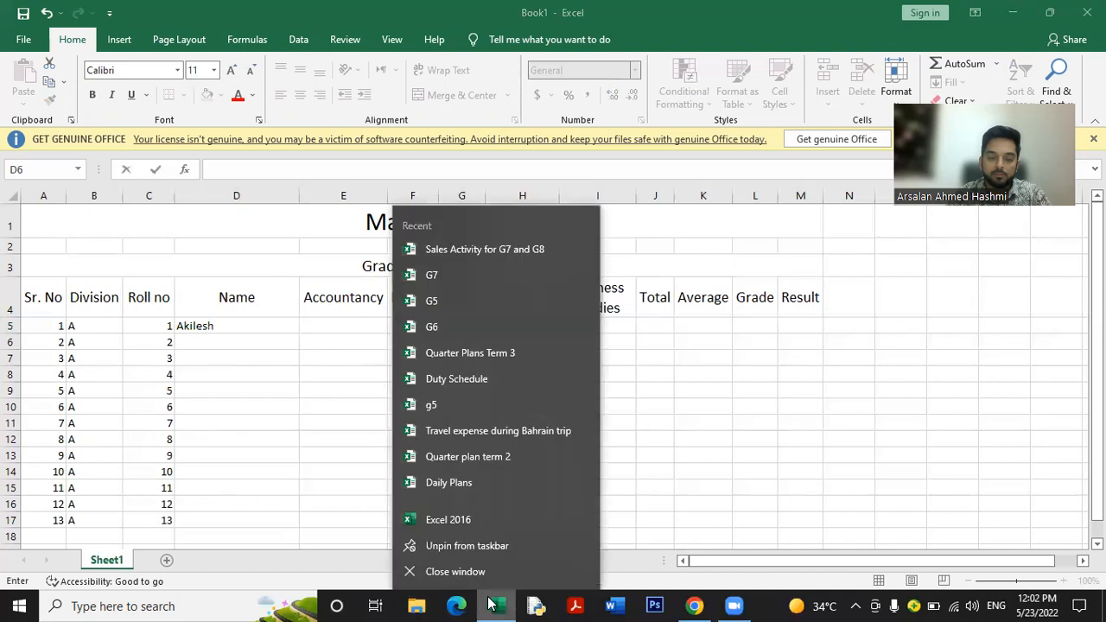
{"action": "right_click", "coordinate": [450, 274]}
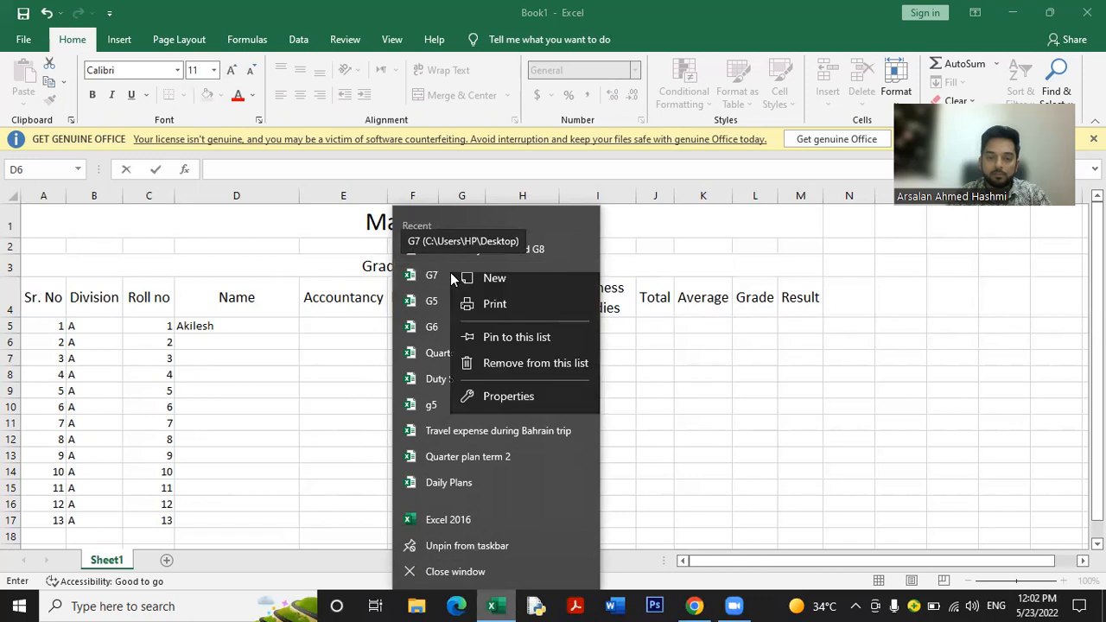
{"action": "left_click", "coordinate": [475, 289]}
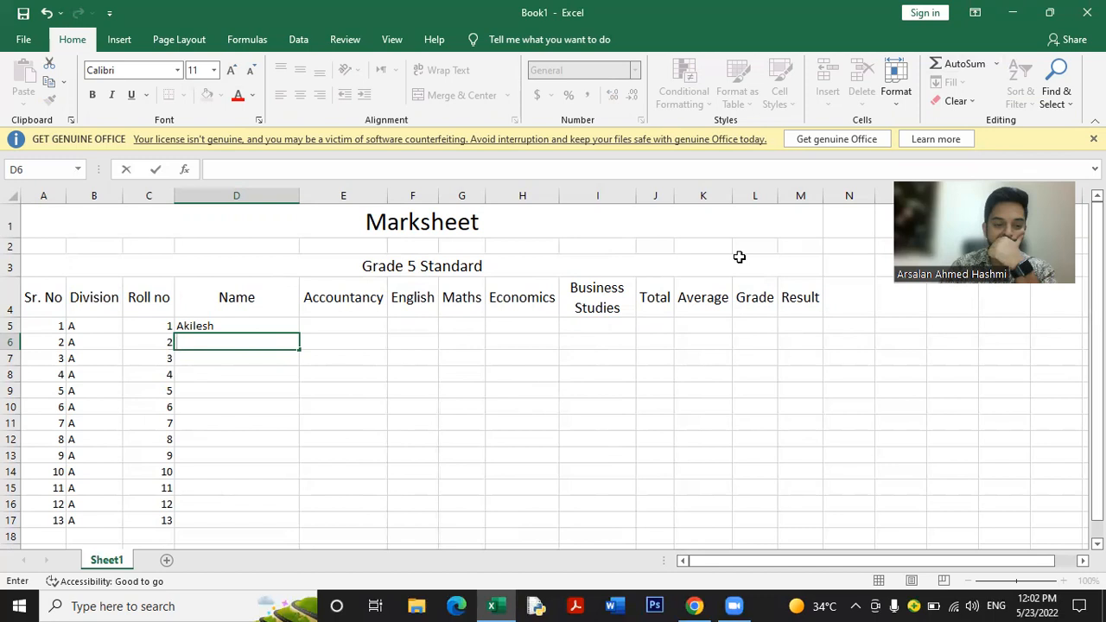
{"action": "left_click", "coordinate": [499, 605]}
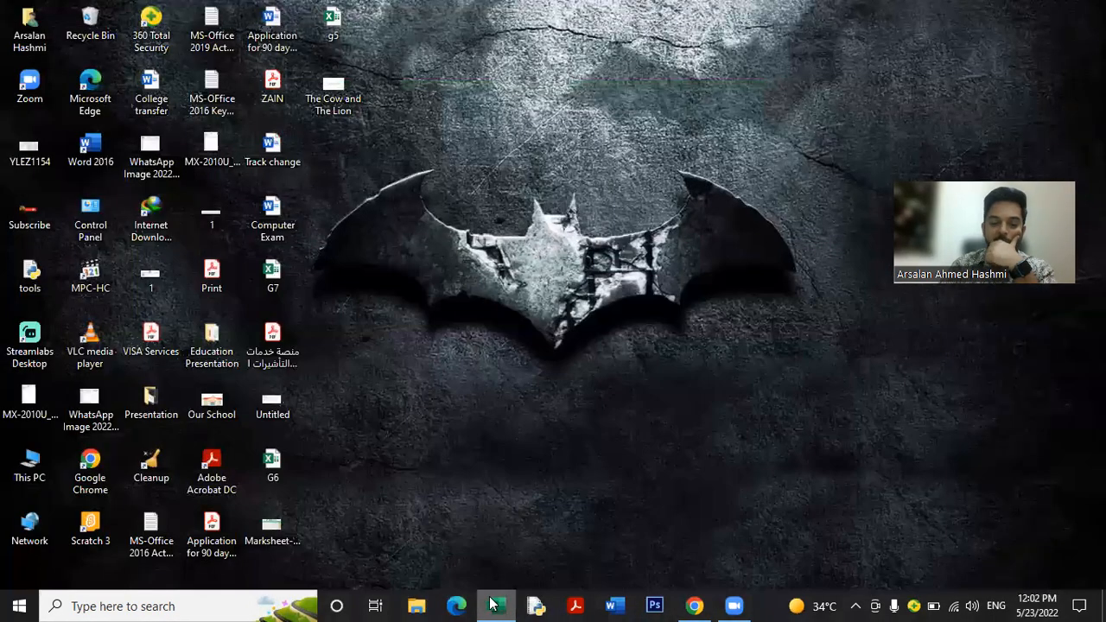
{"action": "right_click", "coordinate": [491, 604]}
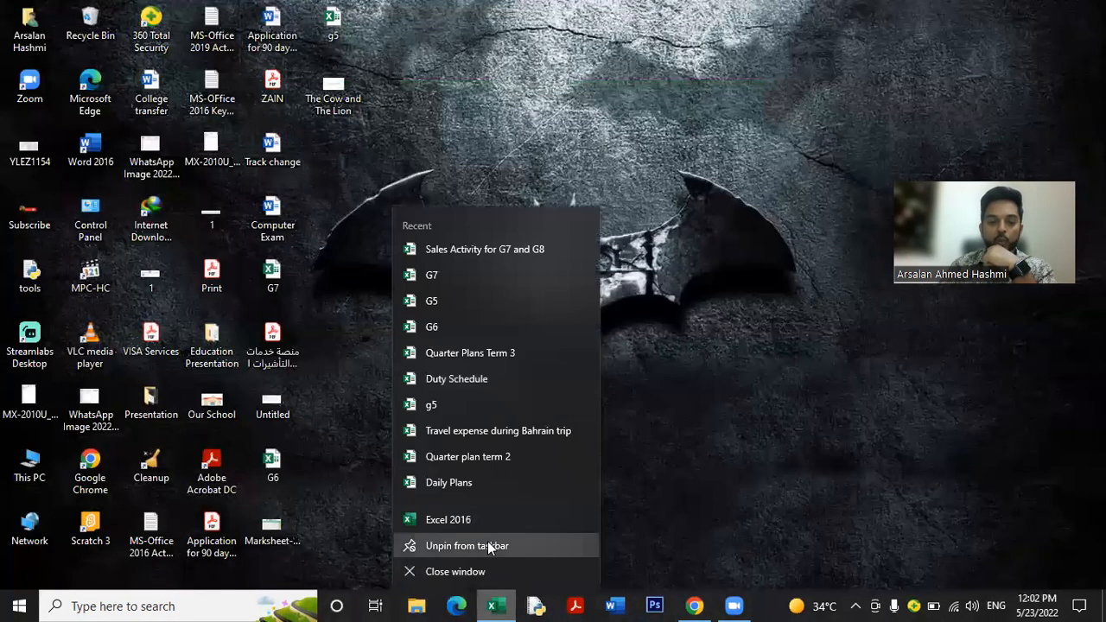
{"action": "left_click", "coordinate": [507, 604]}
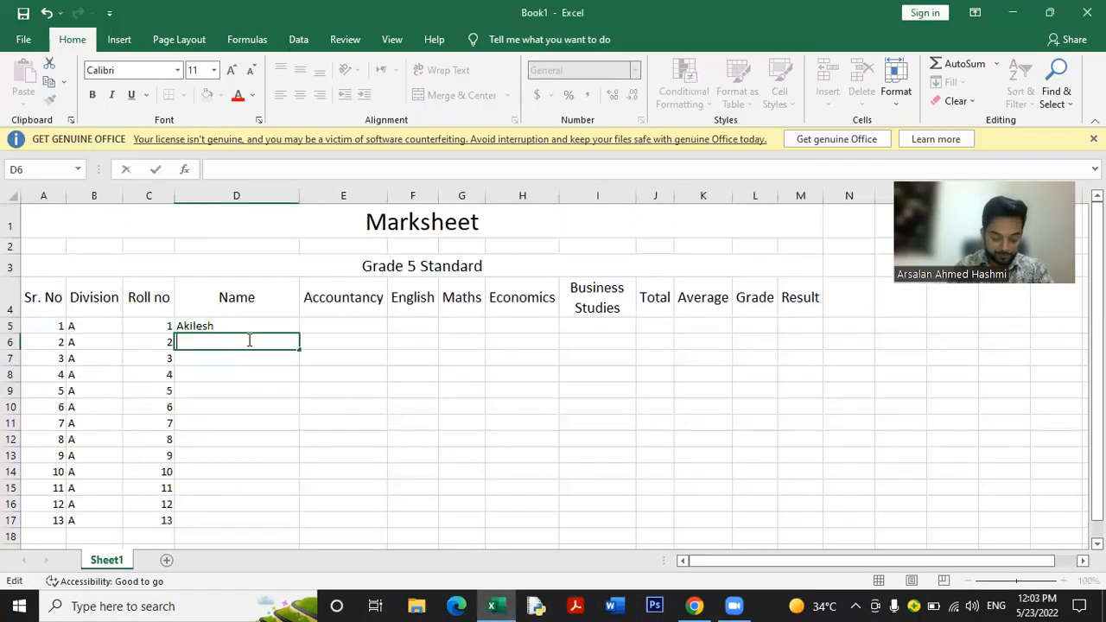
{"action": "key", "text": "Return"}
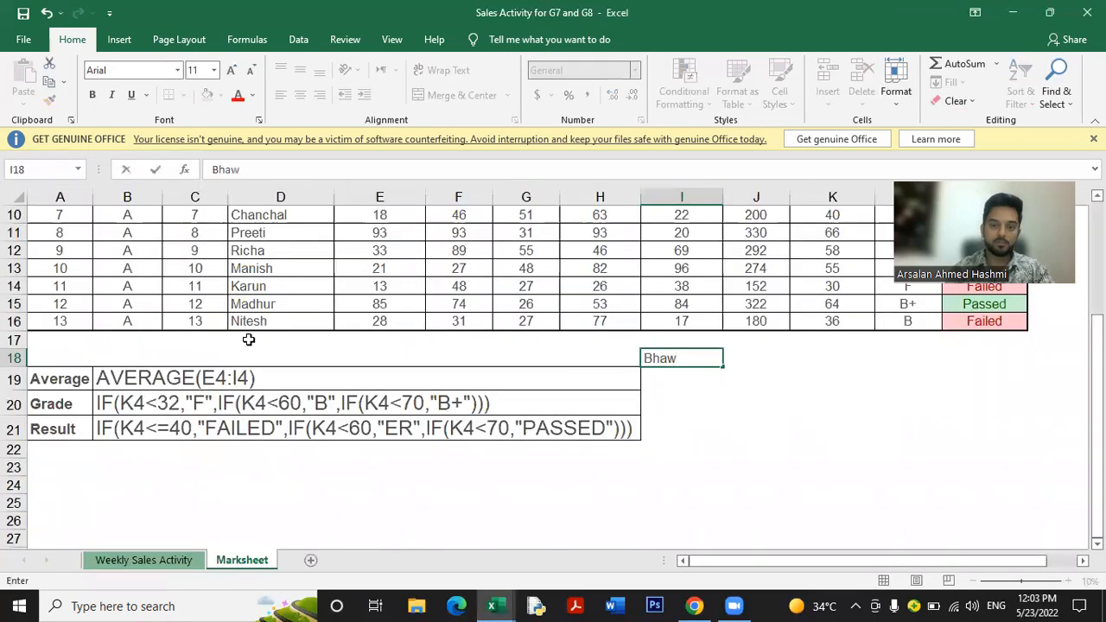
Clear the stray text from cell I18 of the Marksheet sheet and select cell E18
{"action": "key", "text": "BackSpace"}
{"action": "key", "text": "BackSpace"}
{"action": "key", "text": "BackSpace"}
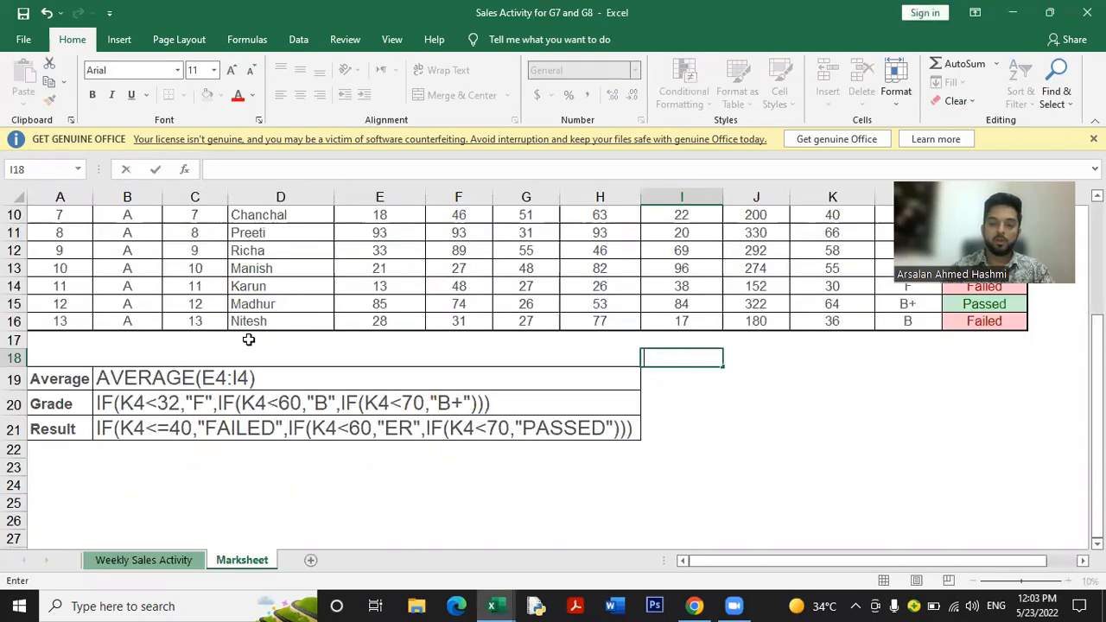
{"action": "left_click", "coordinate": [349, 354]}
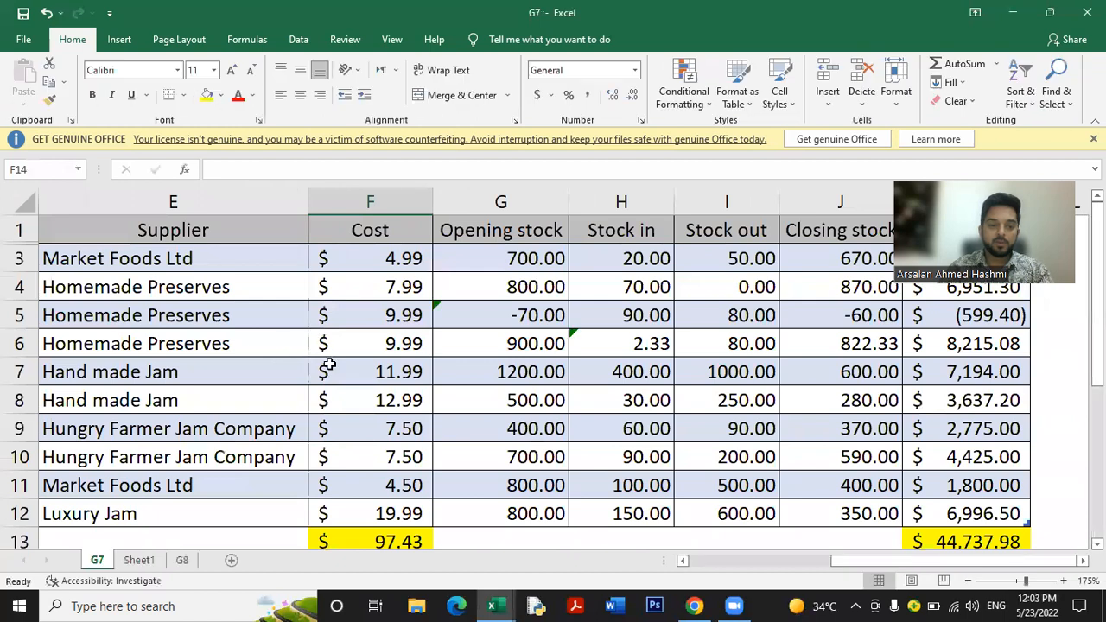
Look through the G7, Sheet1 and G8 sheets of the G7 workbook, and close that workbook
{"action": "left_click", "coordinate": [139, 560]}
{"action": "left_click", "coordinate": [177, 561]}
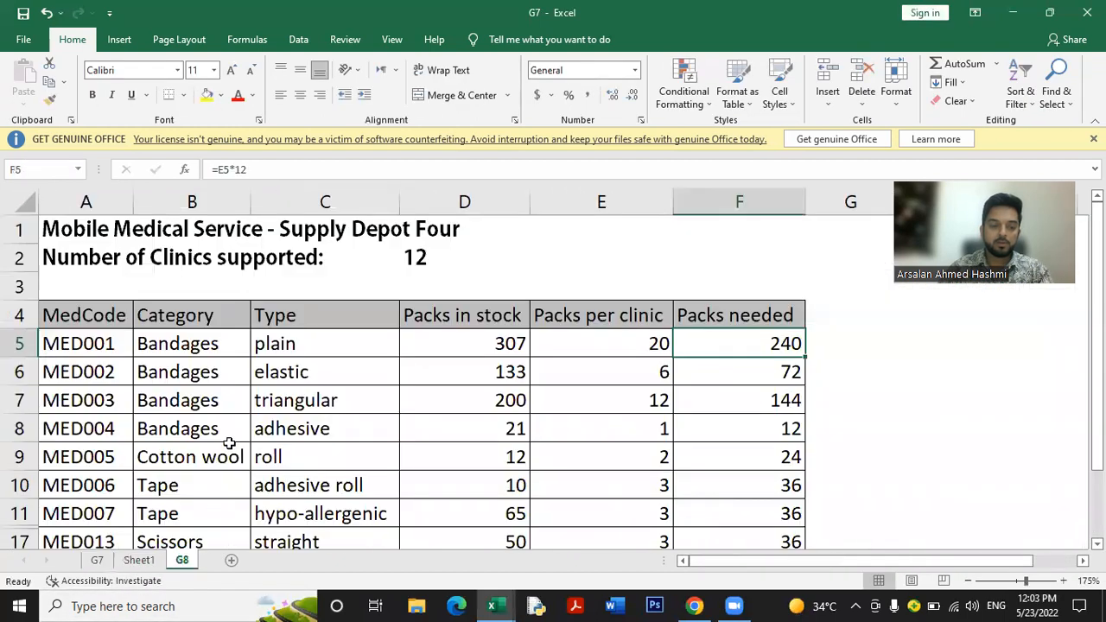
{"action": "left_click", "coordinate": [106, 561]}
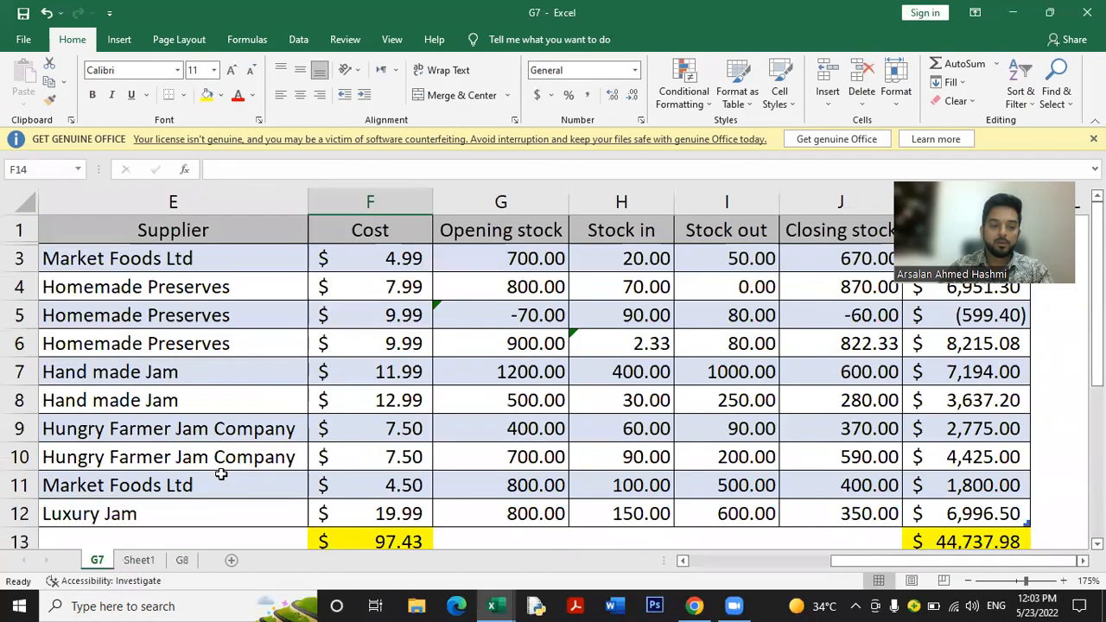
{"action": "scroll", "coordinate": [316, 409], "scroll_direction": "down", "scroll_amount": 8}
{"action": "scroll", "coordinate": [308, 412], "scroll_direction": "up", "scroll_amount": 9}
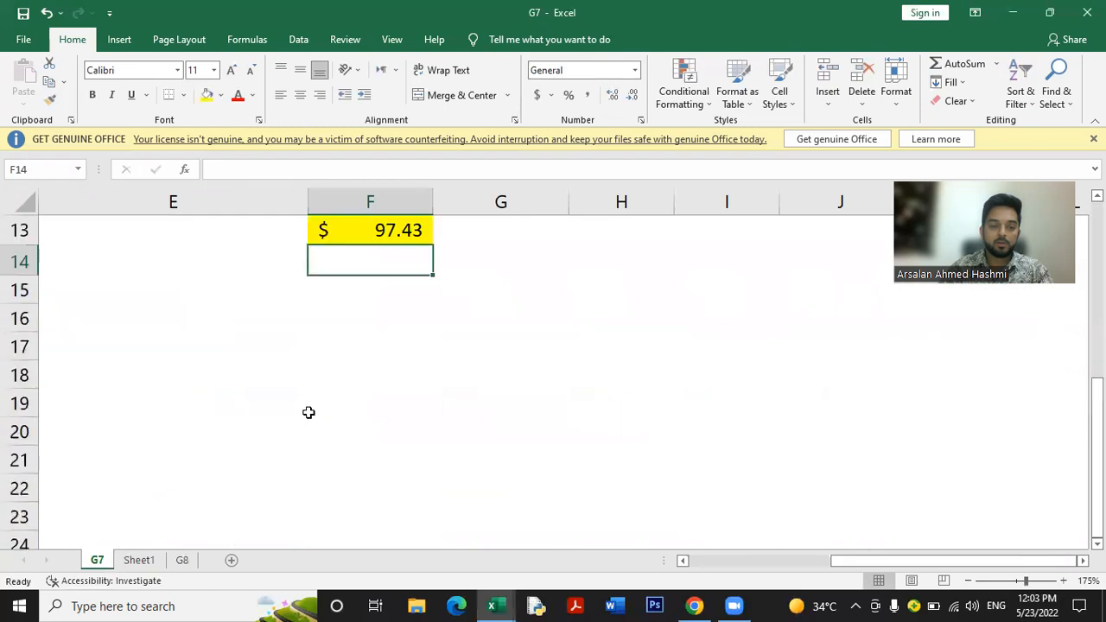
{"action": "left_click", "coordinate": [181, 561]}
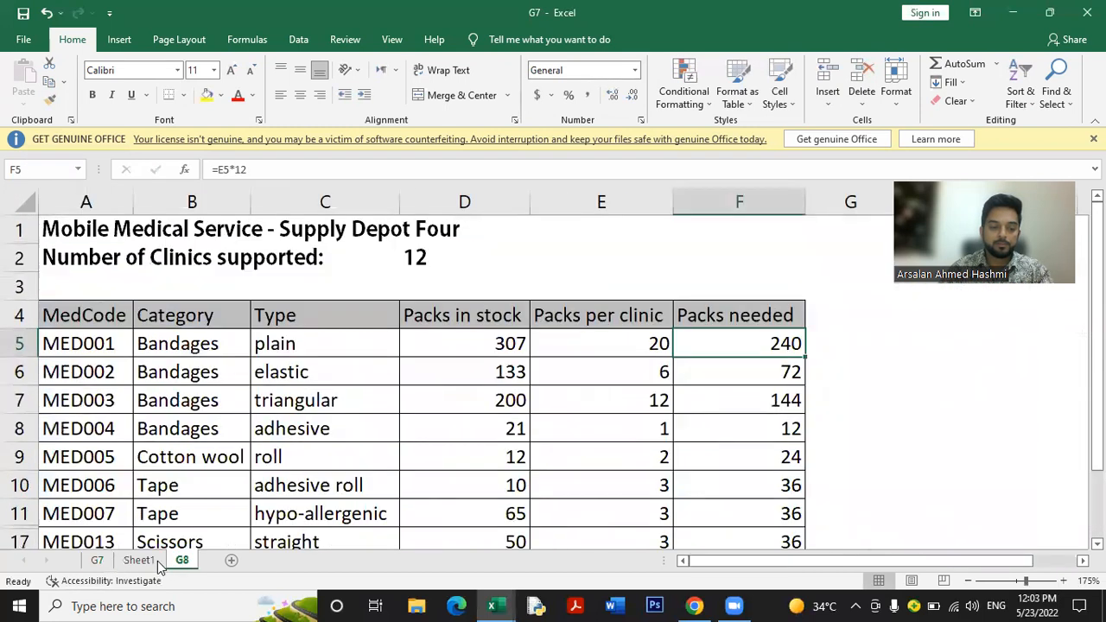
{"action": "left_click", "coordinate": [154, 561]}
{"action": "left_click", "coordinate": [97, 561]}
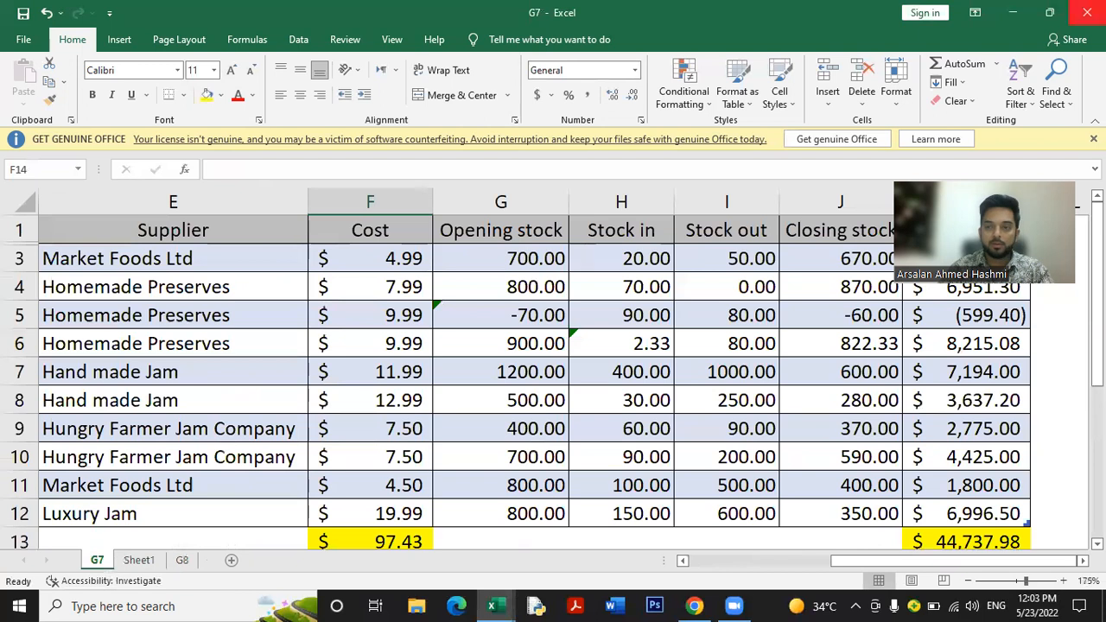
{"action": "left_click", "coordinate": [1087, 12]}
Copy the student names in D4:D16 of the Marksheet sheet and paste them into Book1 starting at cell D5
{"action": "scroll", "coordinate": [508, 383], "scroll_direction": "up", "scroll_amount": 3}
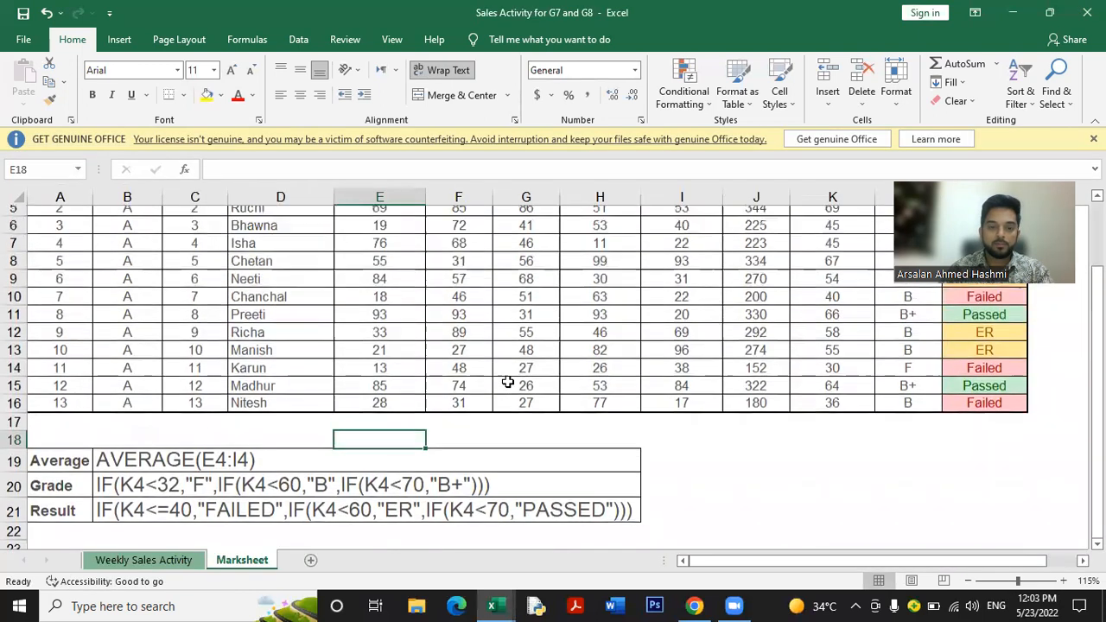
{"action": "scroll", "coordinate": [406, 352], "scroll_direction": "up", "scroll_amount": 1}
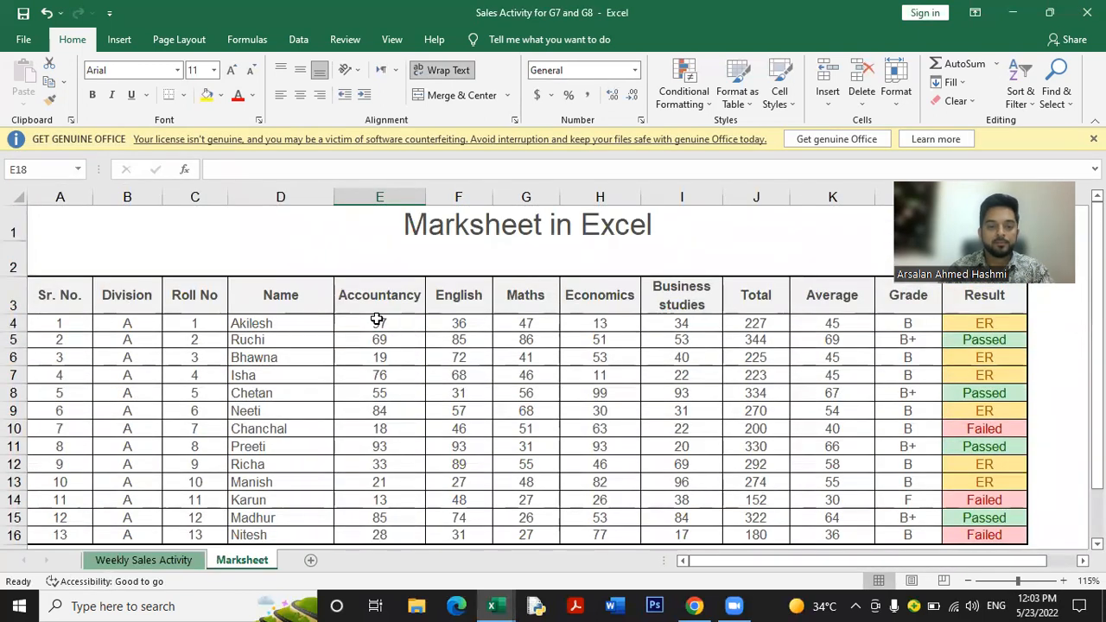
{"action": "left_click_drag", "start_coordinate": [264, 325], "coordinate": [298, 533]}
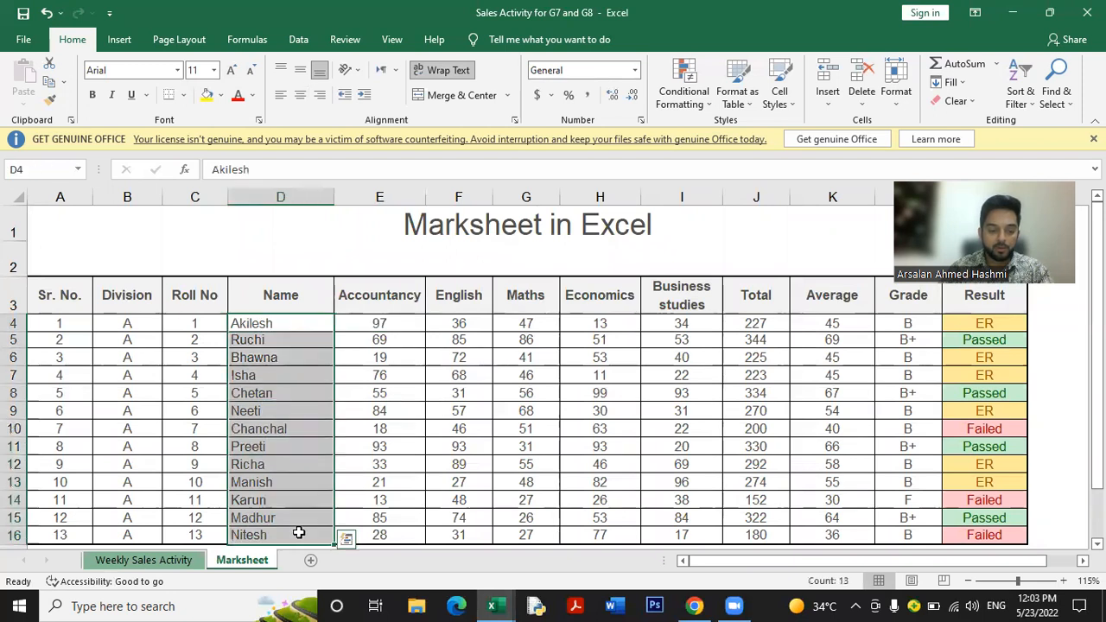
{"action": "key", "text": "ctrl+c"}
{"action": "left_click", "coordinate": [493, 603]}
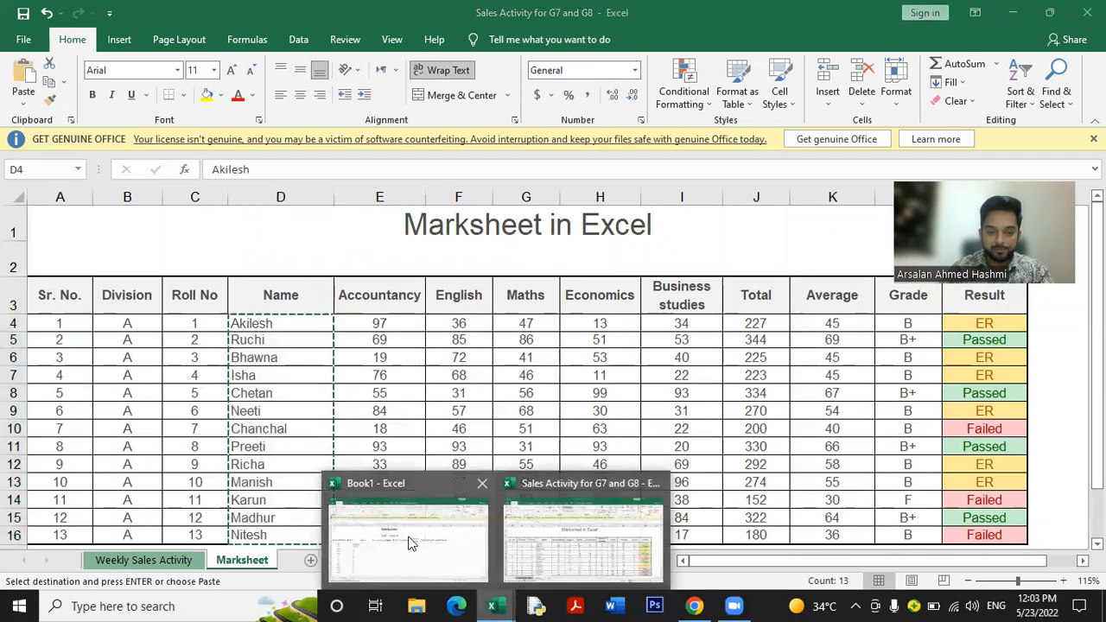
{"action": "left_click", "coordinate": [381, 510]}
{"action": "left_click", "coordinate": [228, 328]}
{"action": "key", "text": "ctrl+v"}
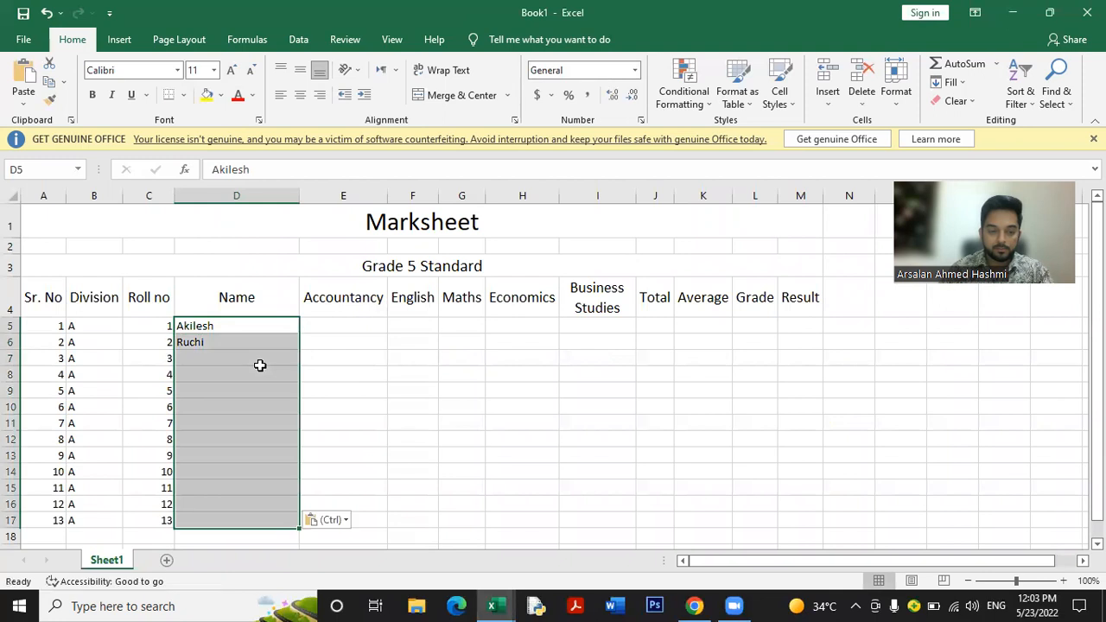
{"action": "scroll", "coordinate": [263, 370], "scroll_direction": "down", "scroll_amount": 1}
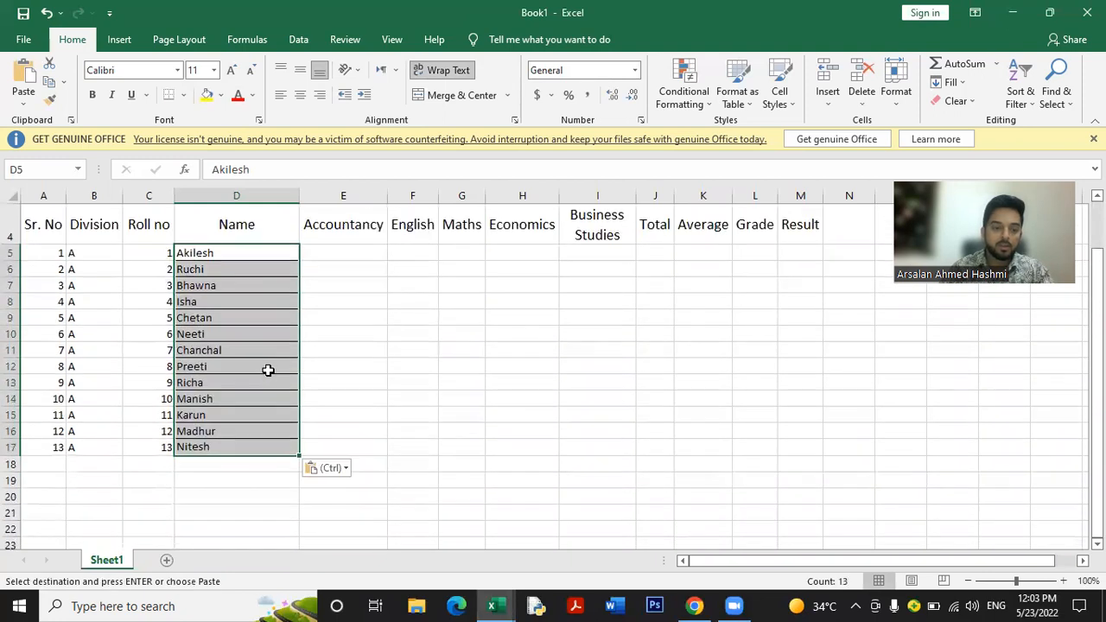
Copy the five subjects' marks in E4:I16 of the Sales Activity for G7 and G8 workbook into Book1 starting at cell E5
{"action": "left_click", "coordinate": [331, 271]}
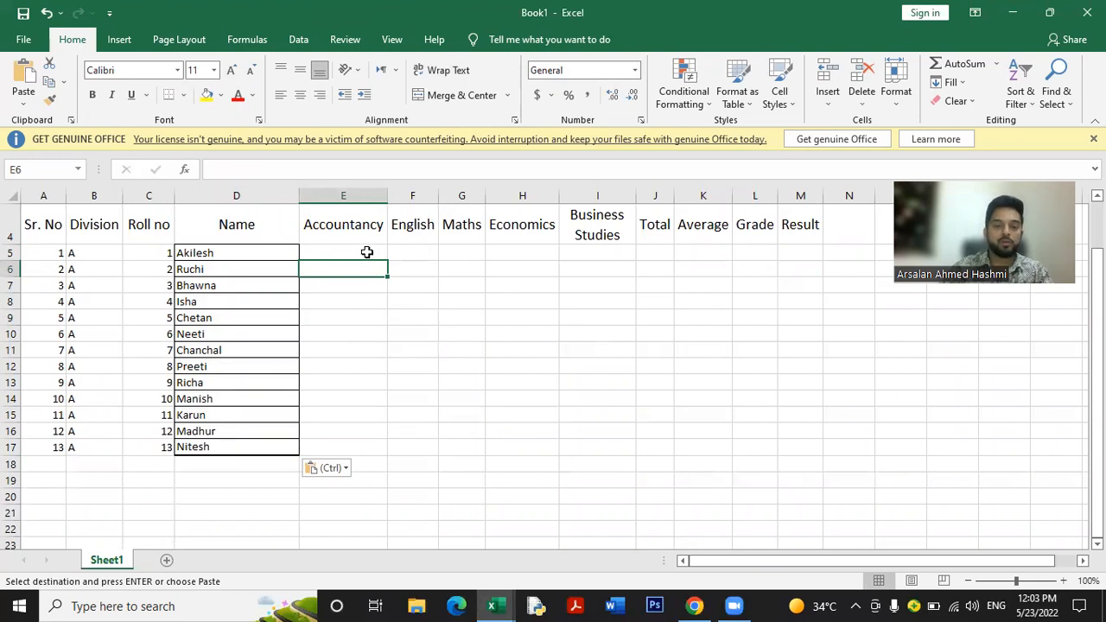
{"action": "left_click", "coordinate": [368, 251]}
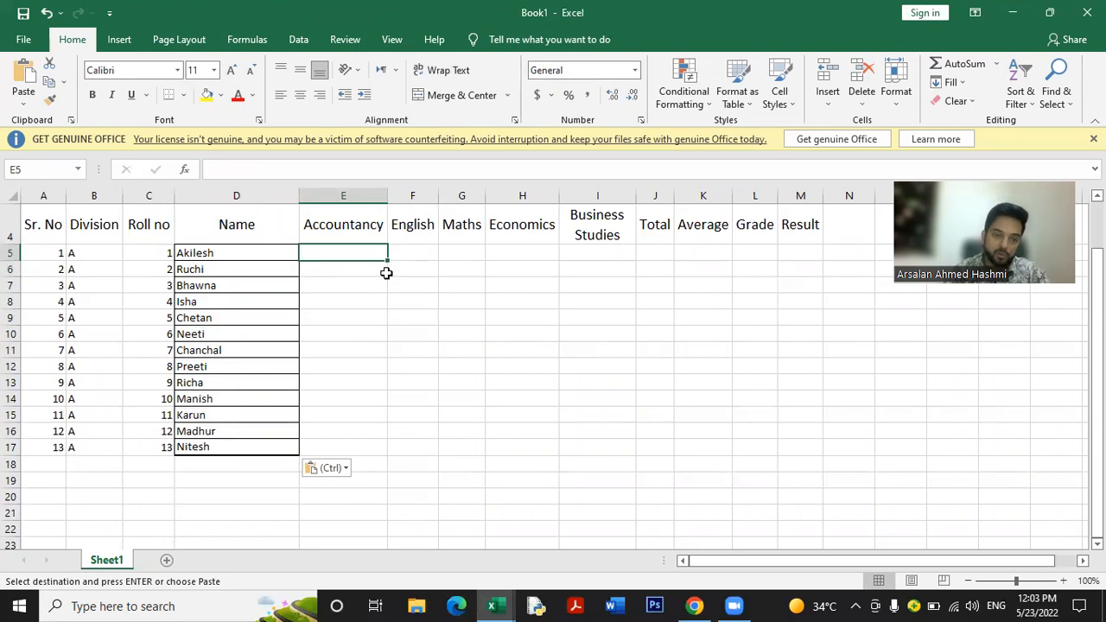
{"action": "mouse_move", "coordinate": [491, 606]}
{"action": "left_click", "coordinate": [570, 540]}
{"action": "left_click_drag", "start_coordinate": [407, 326], "coordinate": [664, 532]}
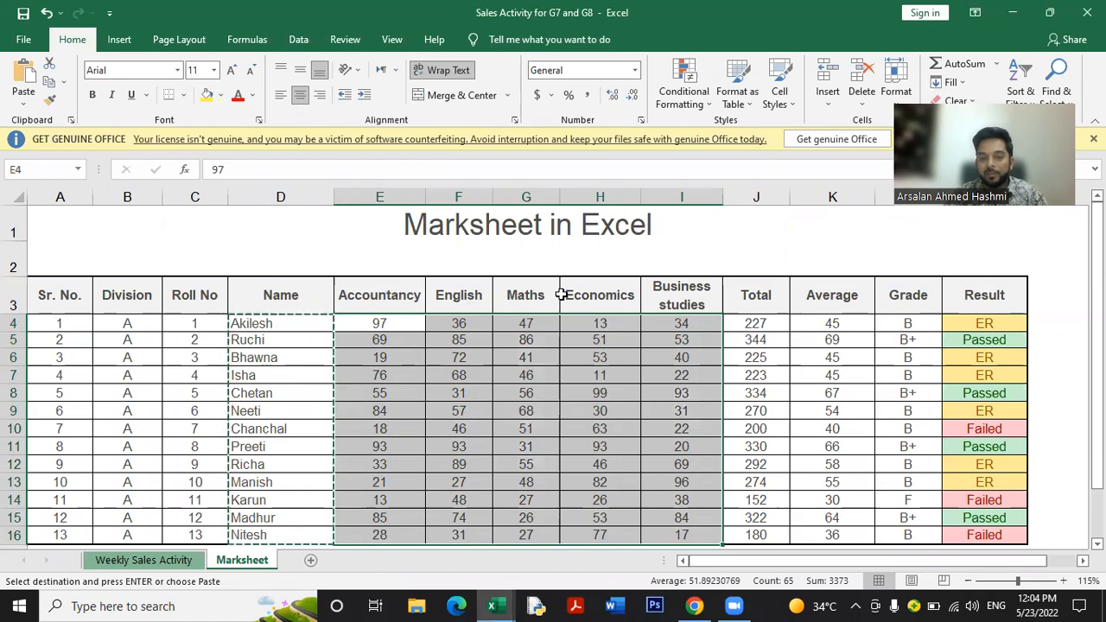
{"action": "key", "text": "ctrl+c"}
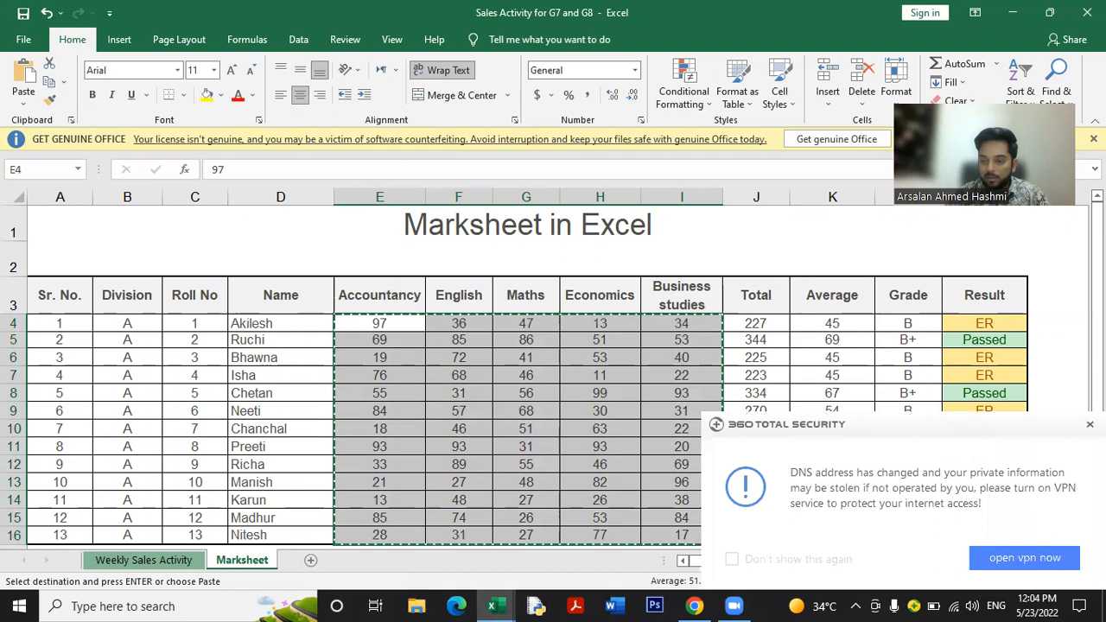
{"action": "left_click", "coordinate": [491, 606]}
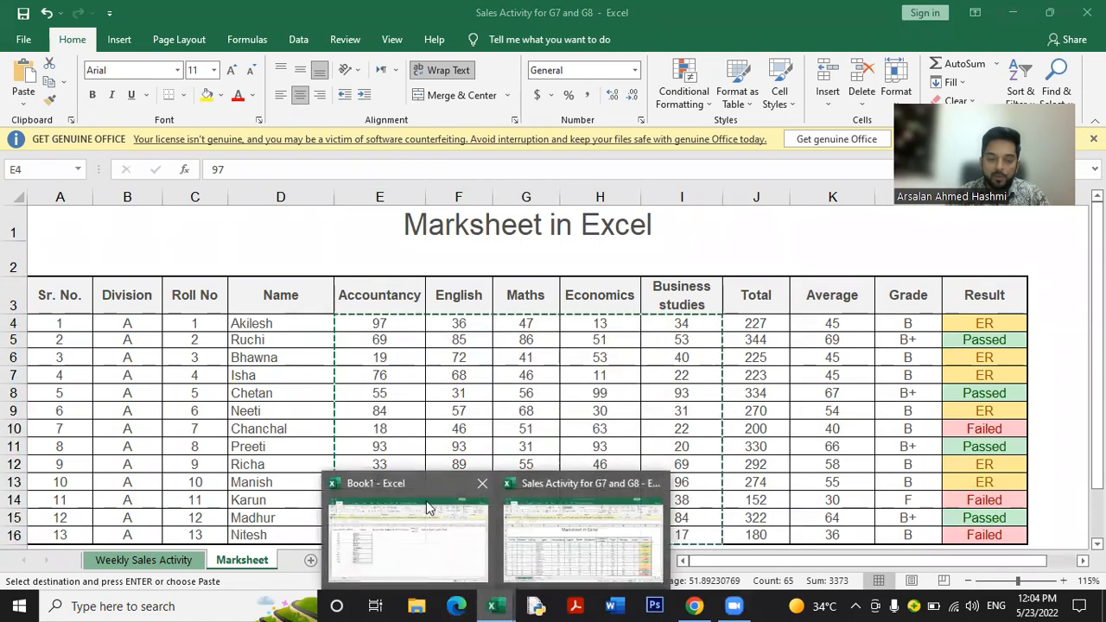
{"action": "left_click", "coordinate": [428, 510]}
{"action": "key", "text": "ctrl+v"}
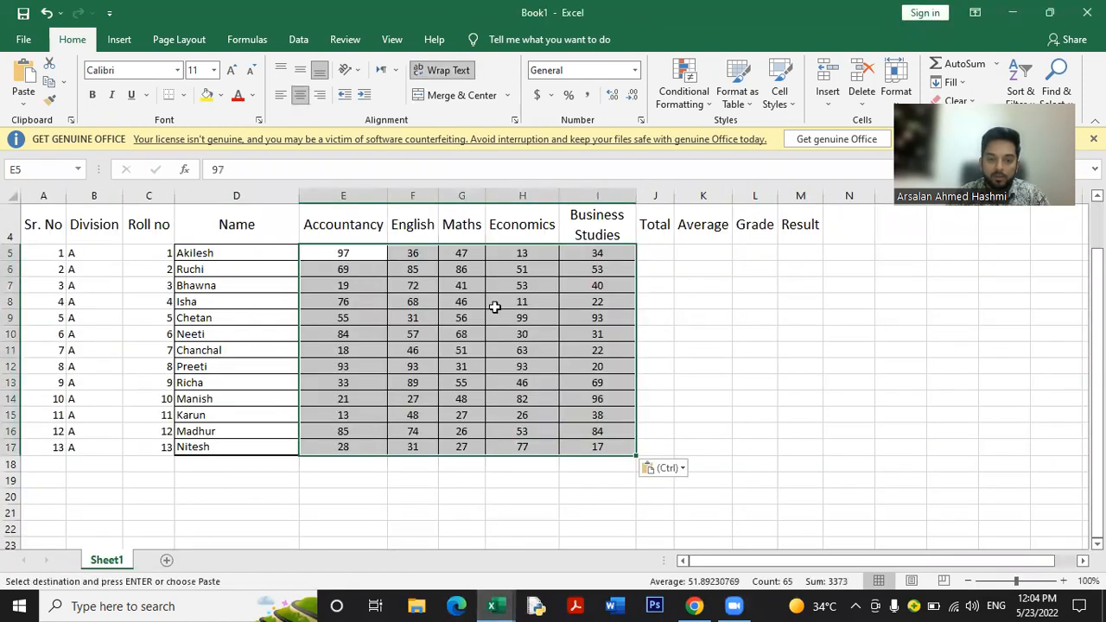
{"action": "left_click", "coordinate": [588, 335]}
Apply all borders to the marksheet range A4:M18, from the Sr. No header to the Result column
{"action": "left_click", "coordinate": [657, 251]}
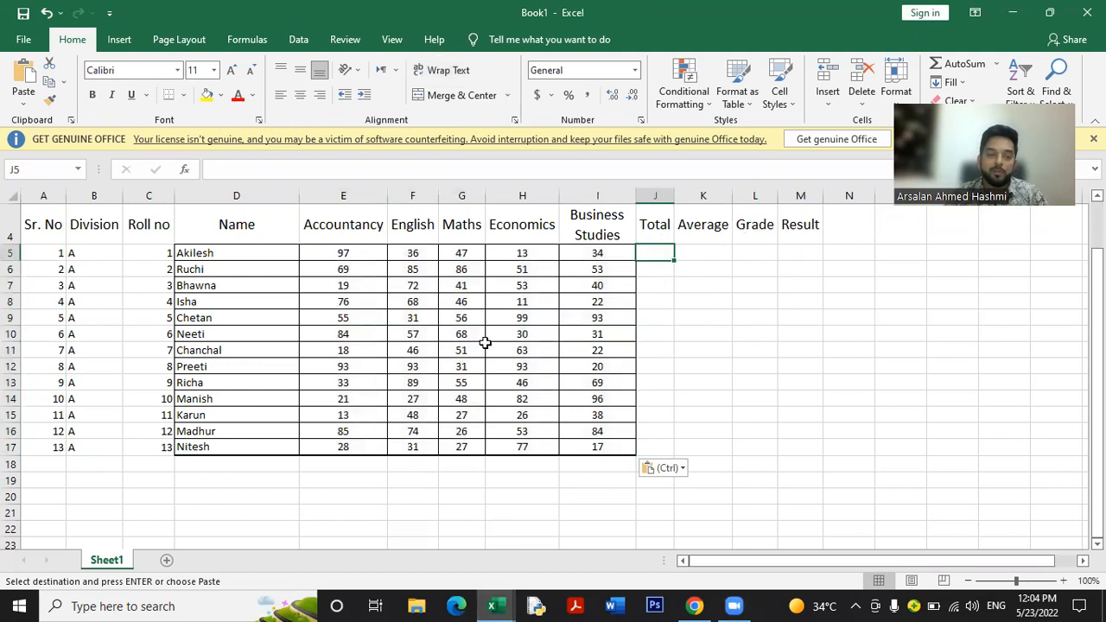
{"action": "left_click_drag", "start_coordinate": [51, 226], "coordinate": [788, 467]}
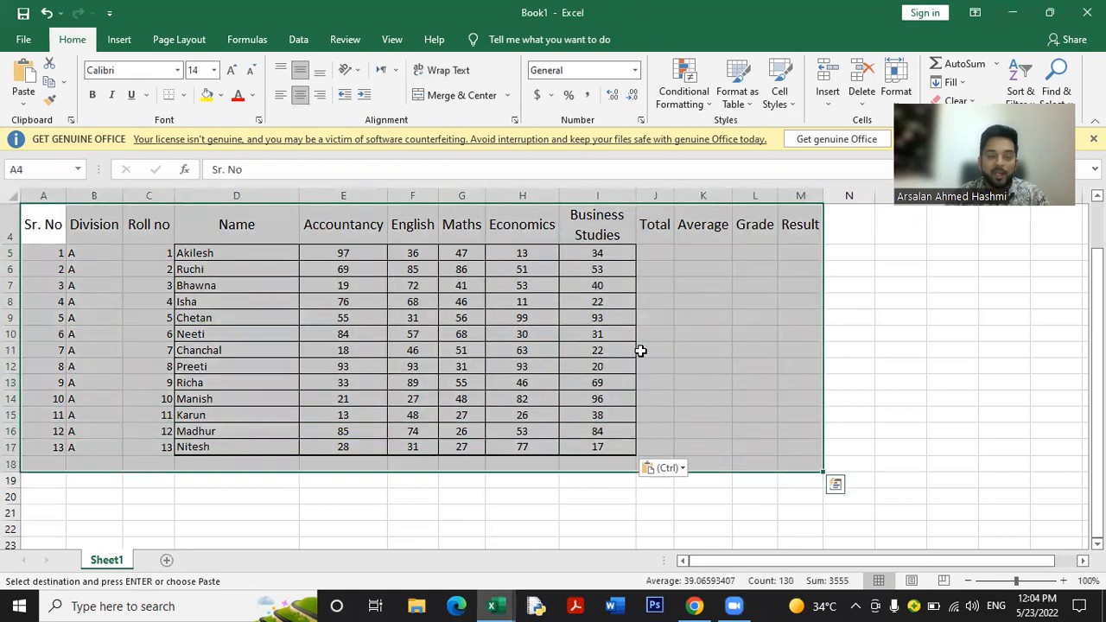
{"action": "left_click", "coordinate": [183, 95]}
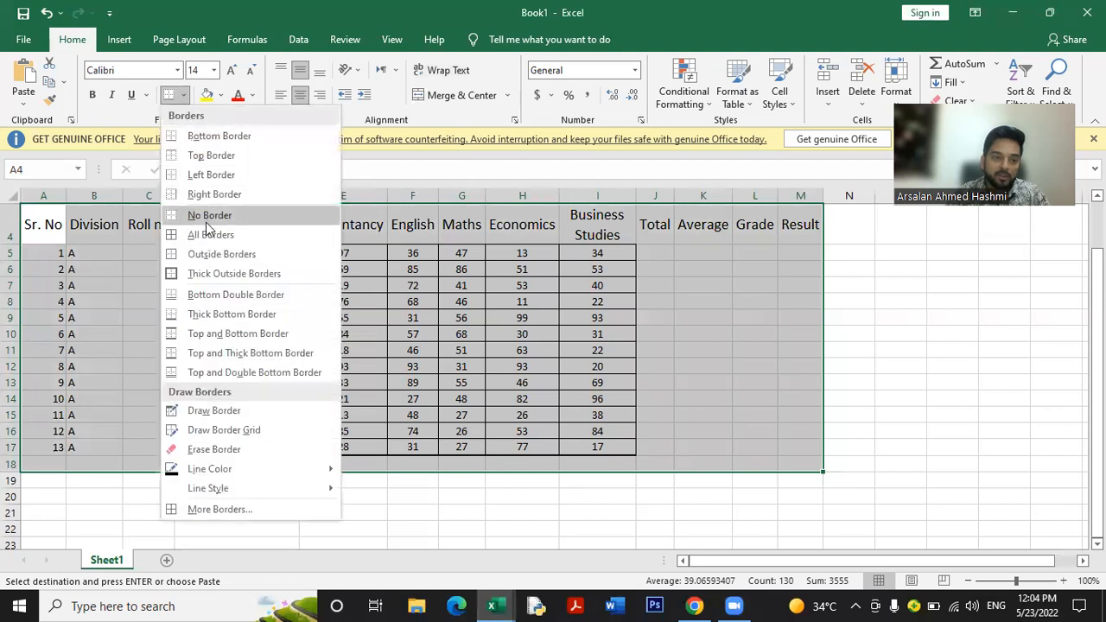
{"action": "left_click", "coordinate": [210, 232]}
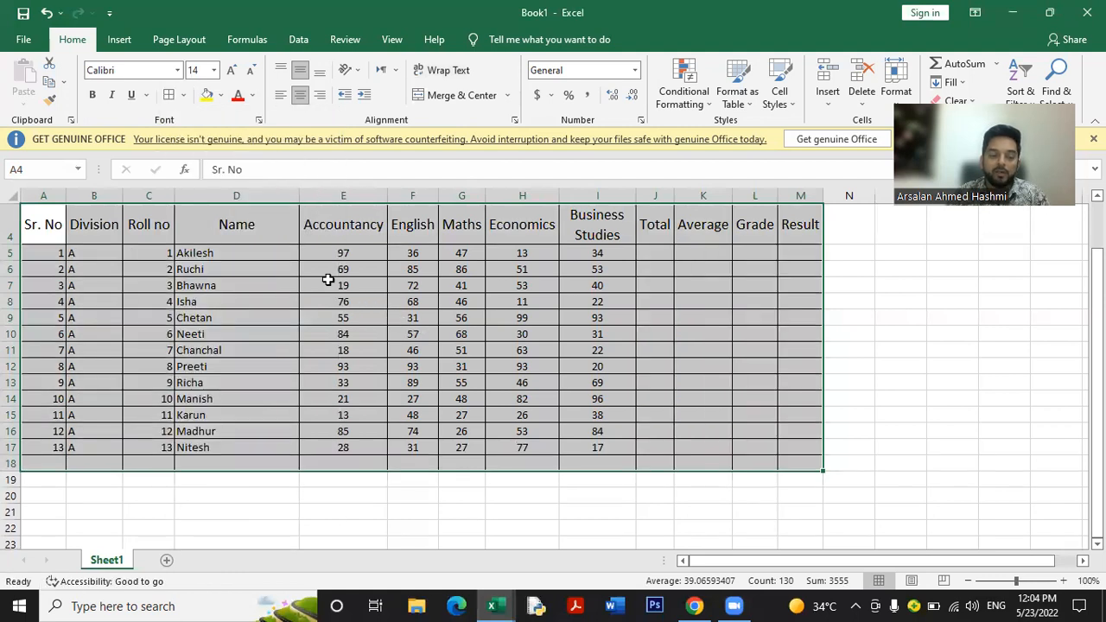
Centre the Sr. No, Division and Roll no values in A5:C17 horizontally
{"action": "left_click", "coordinate": [77, 256]}
{"action": "left_click_drag", "start_coordinate": [43, 257], "coordinate": [596, 447]}
{"action": "left_click", "coordinate": [458, 434]}
{"action": "left_click_drag", "start_coordinate": [45, 252], "coordinate": [148, 447]}
{"action": "left_click", "coordinate": [300, 94]}
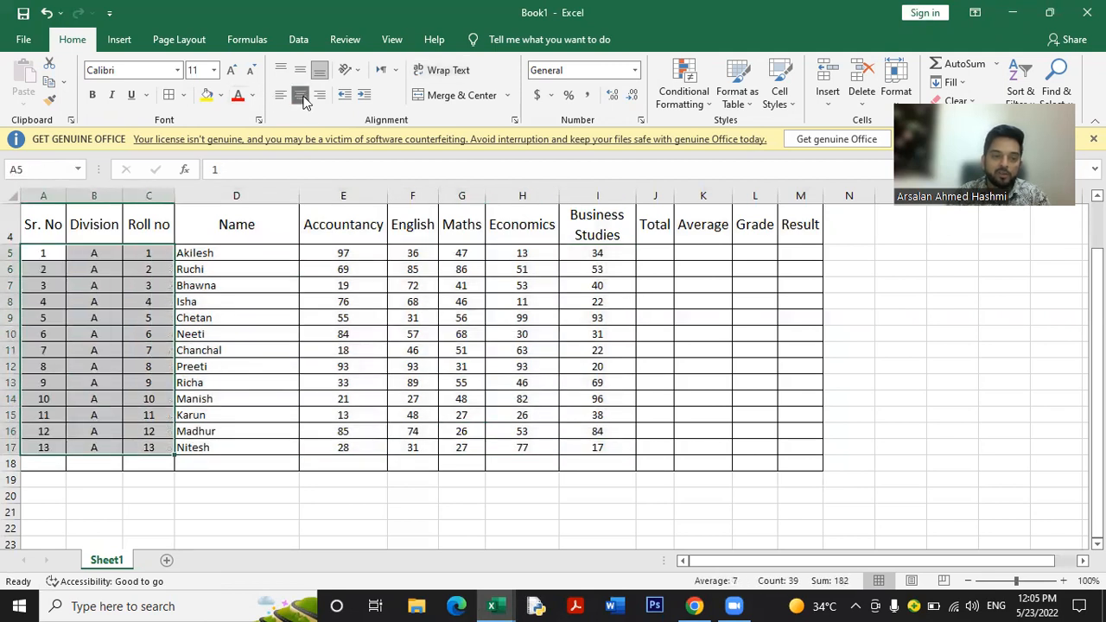
{"action": "left_click_drag", "start_coordinate": [344, 260], "coordinate": [587, 450]}
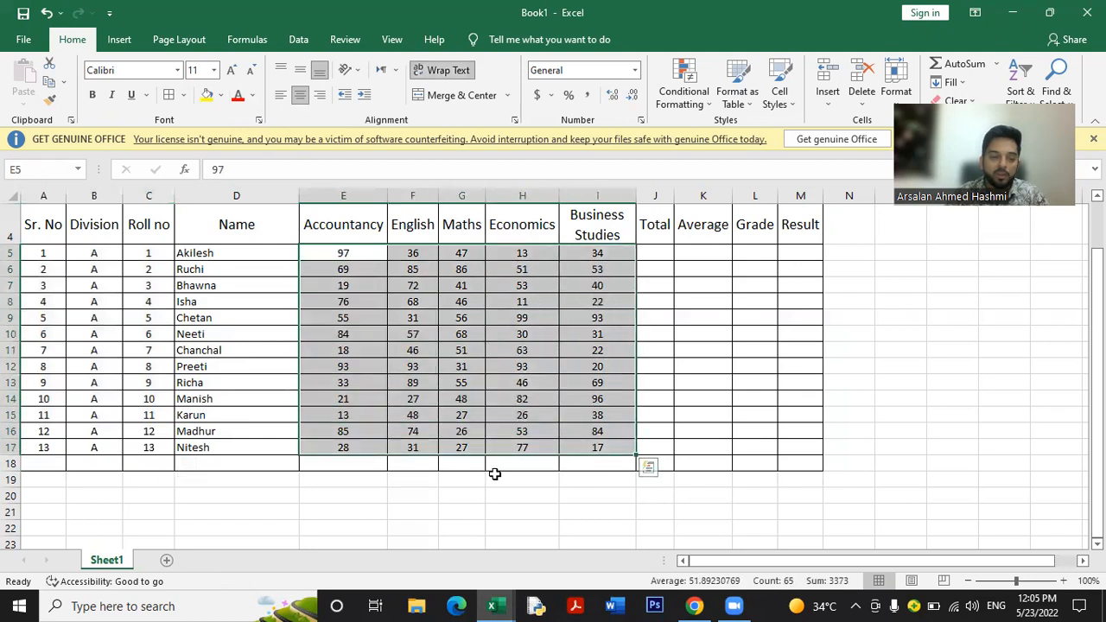
Delete the empty bordered row 18 below the last student
{"action": "left_click", "coordinate": [11, 465]}
{"action": "right_click", "coordinate": [11, 464]}
{"action": "left_click", "coordinate": [82, 354]}
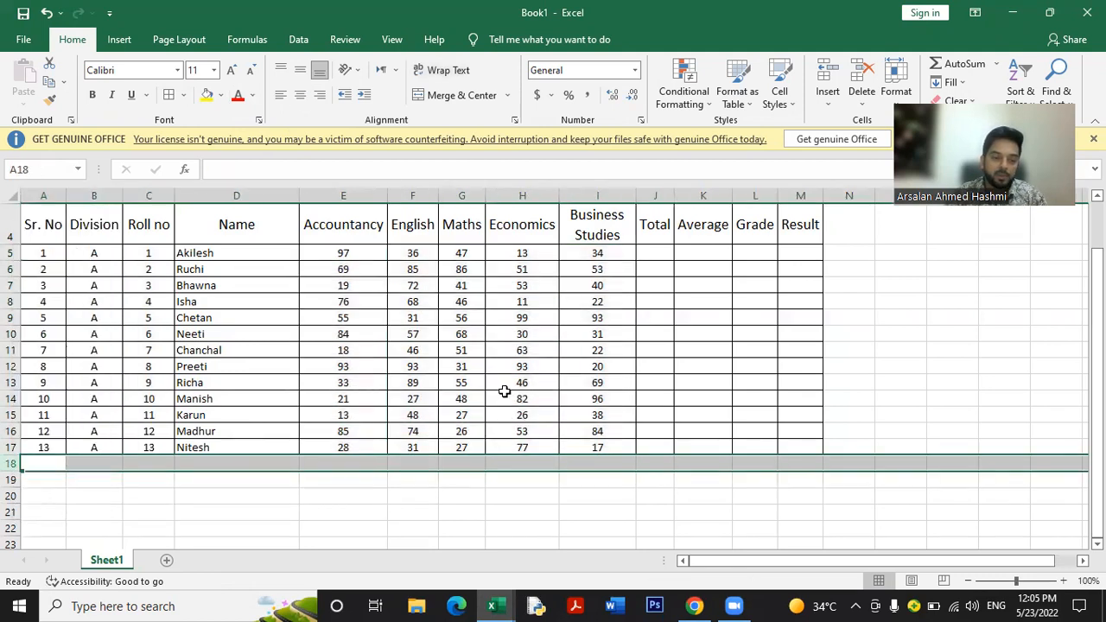
{"action": "left_click", "coordinate": [521, 399]}
Enter the formula =SUM(E5:I5) in cell J5 to total the first student's marks
{"action": "left_click", "coordinate": [655, 253]}
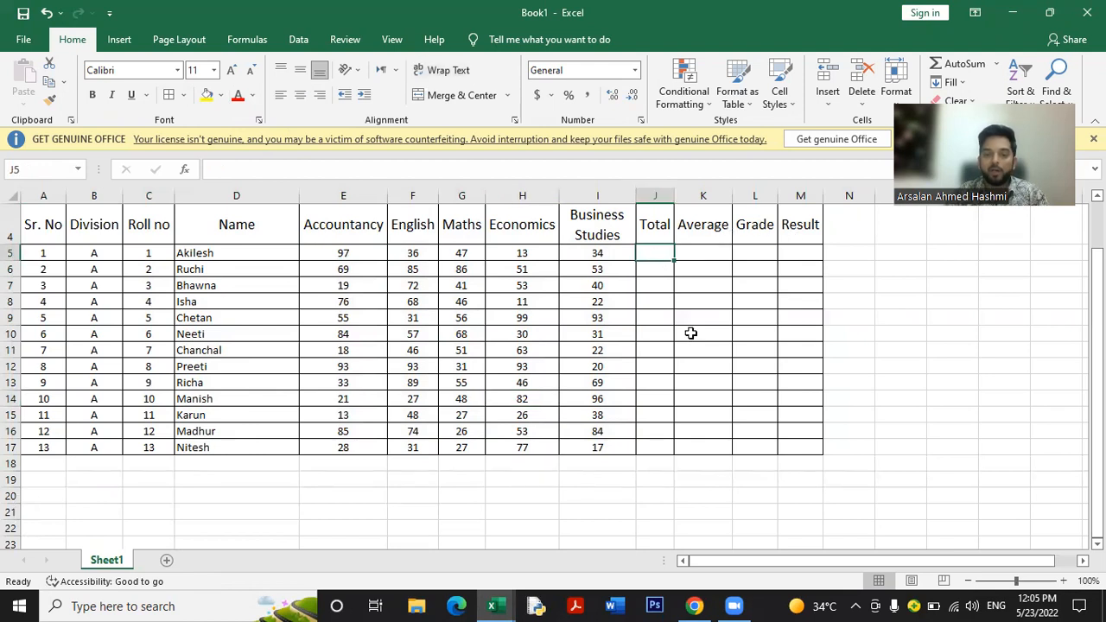
{"action": "scroll", "coordinate": [693, 335], "scroll_direction": "up", "scroll_amount": 3, "text": "ctrl"}
{"action": "scroll", "coordinate": [824, 317], "scroll_direction": "up", "scroll_amount": 2}
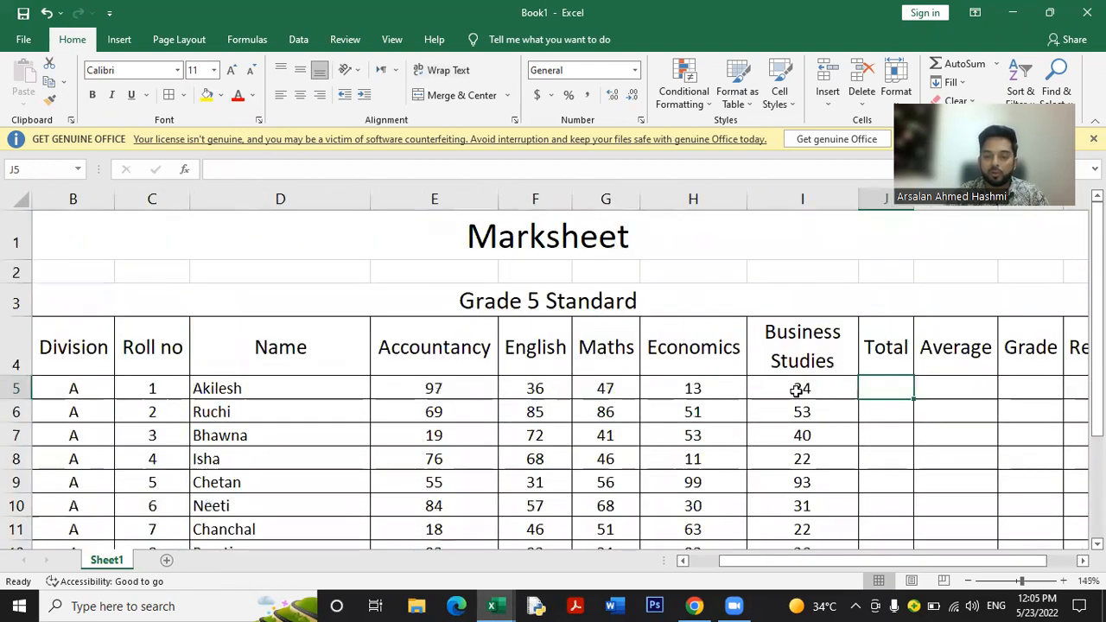
{"action": "type", "text": "="}
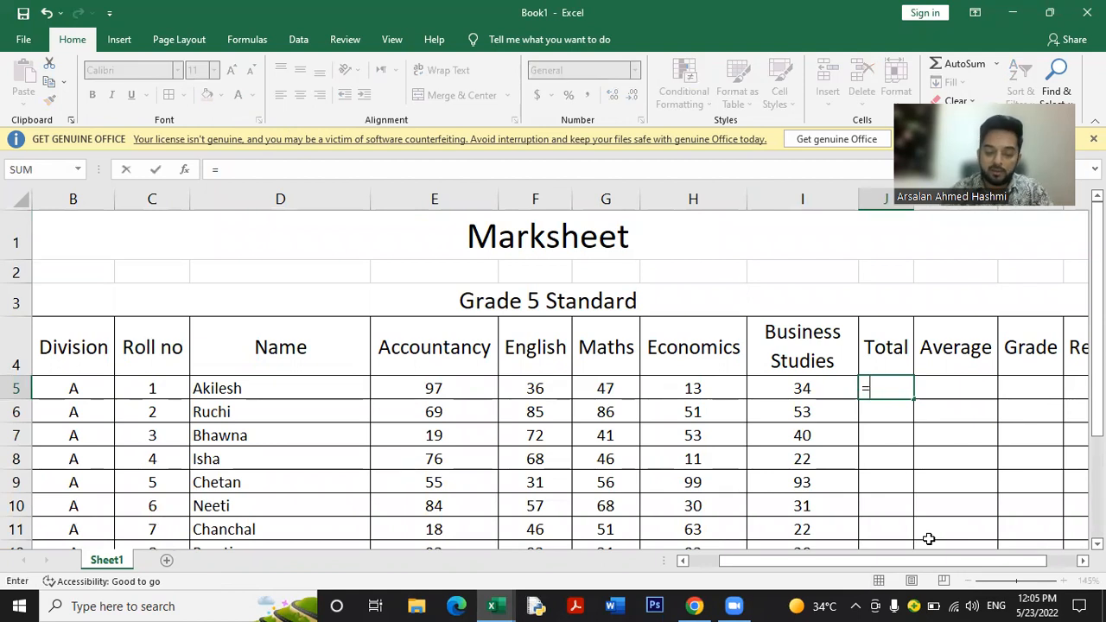
{"action": "type", "text": "sum"}
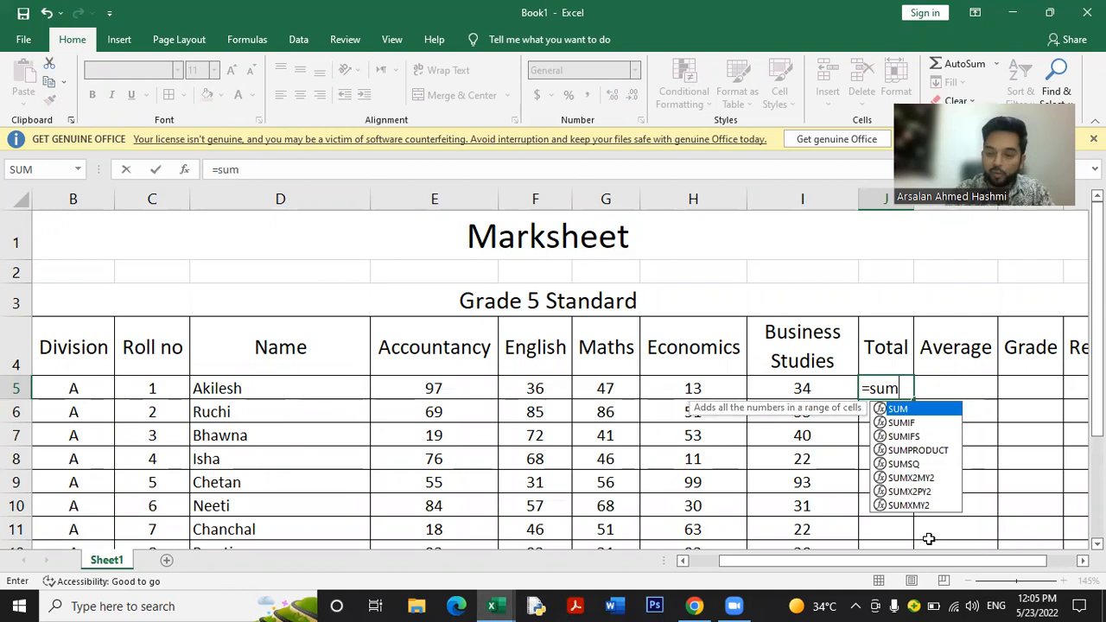
{"action": "type", "text": "("}
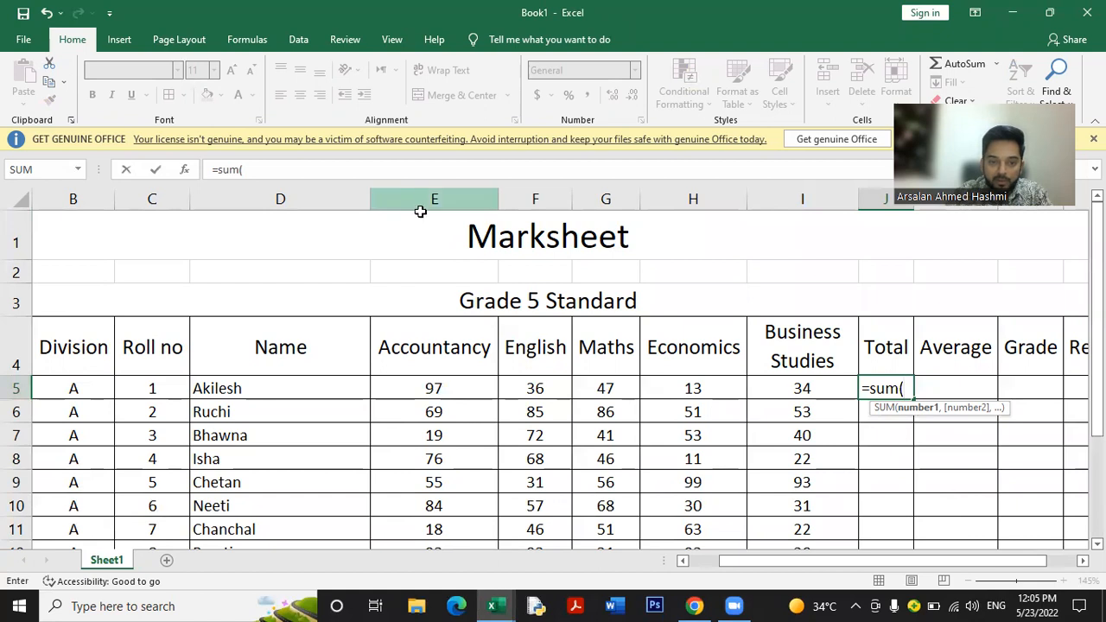
{"action": "left_click", "coordinate": [404, 391]}
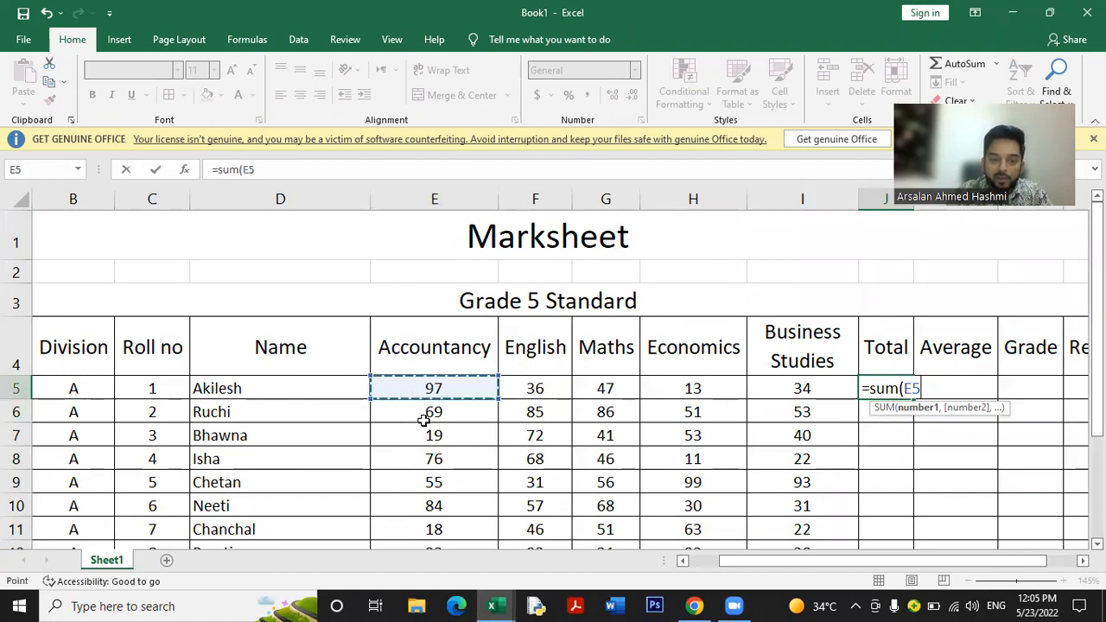
{"action": "key", "text": "F8"}
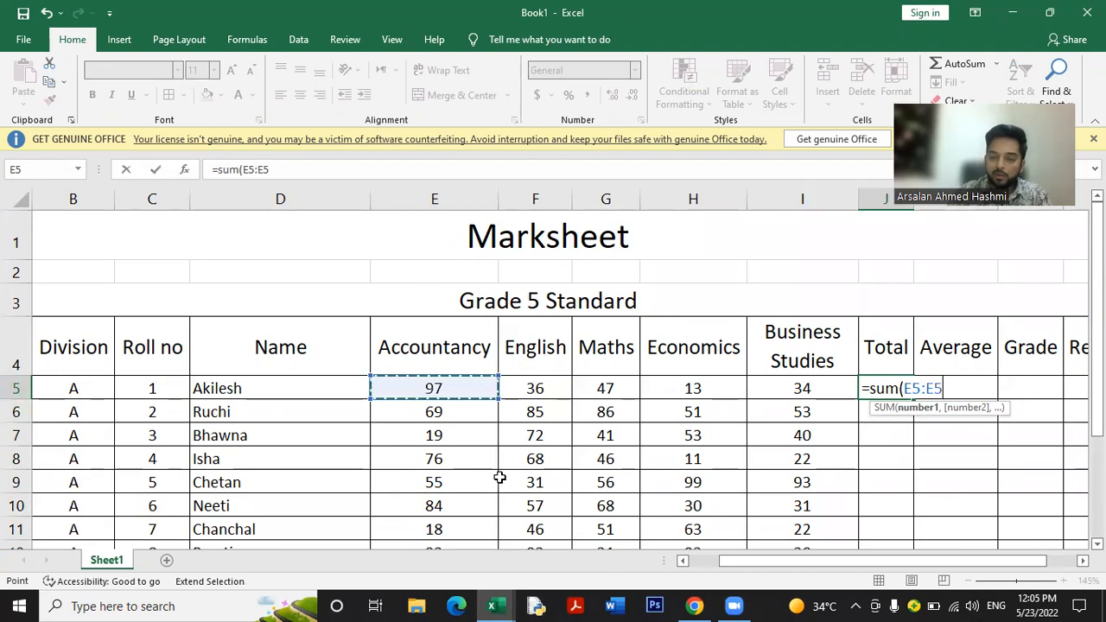
{"action": "key", "text": "BackSpace"}
{"action": "key", "text": "BackSpace"}
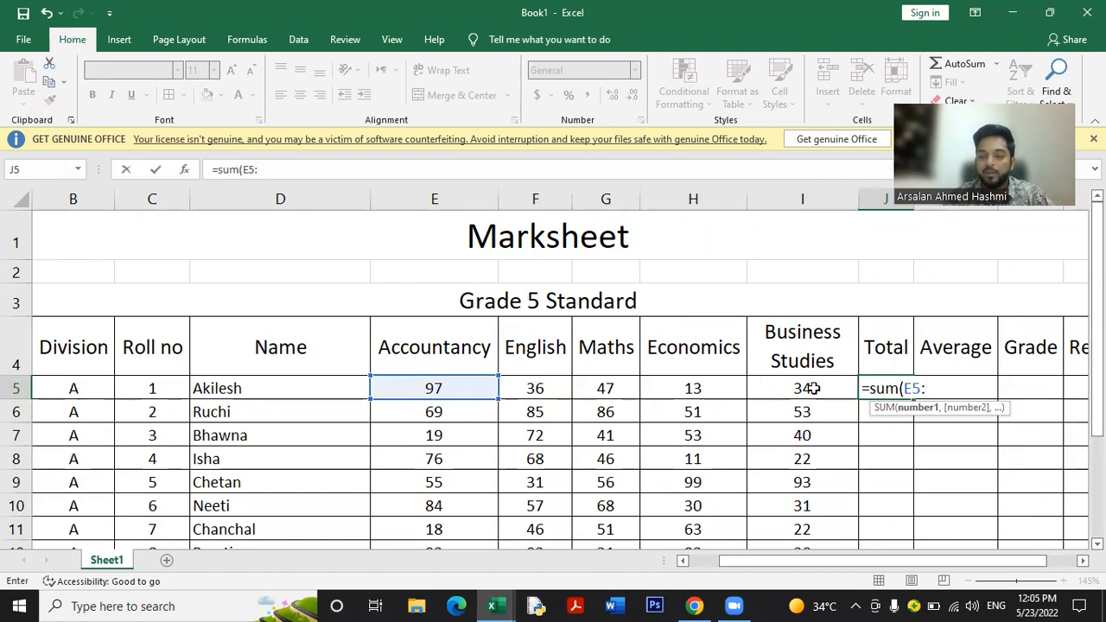
{"action": "type", "text": "I"}
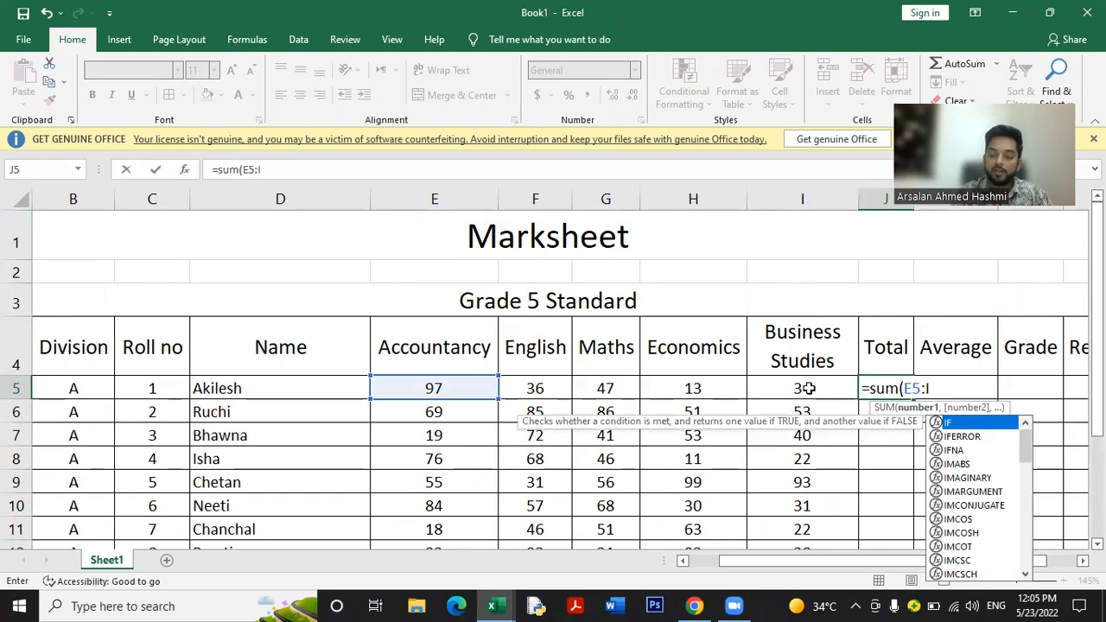
{"action": "type", "text": "5"}
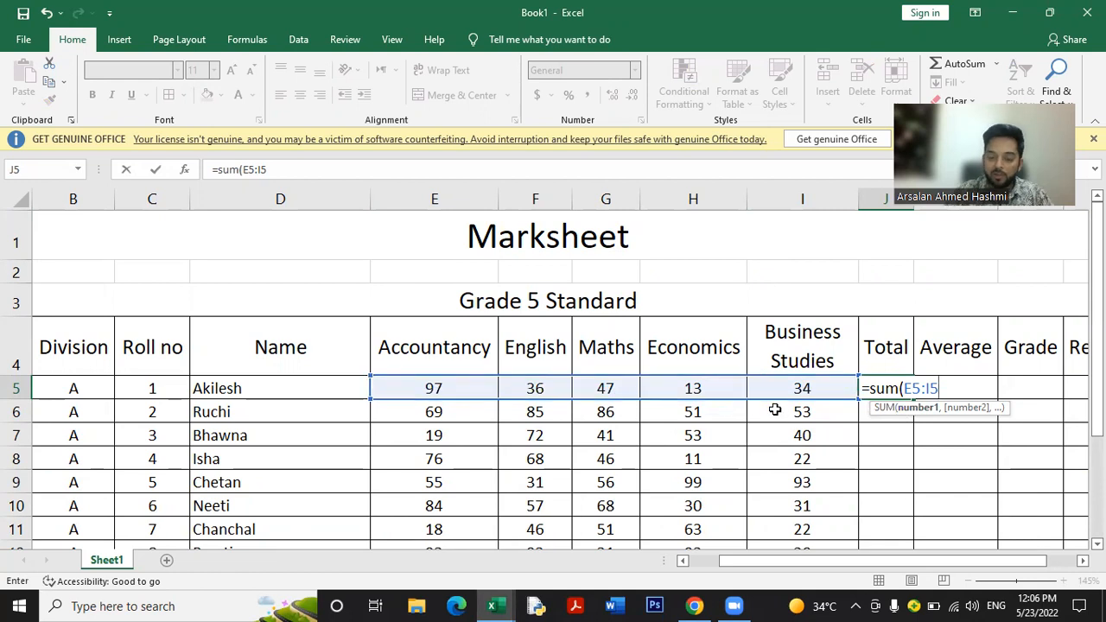
{"action": "type", "text": ")"}
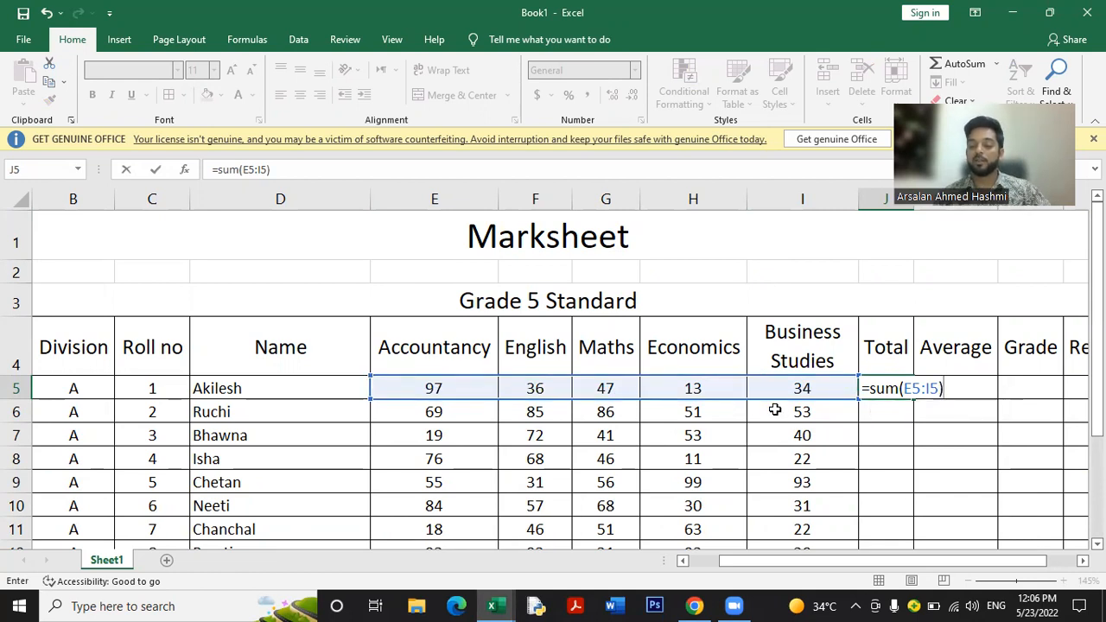
{"action": "key", "text": "Return"}
Fill the total formula from J5 down to J17 for all the remaining students
{"action": "left_click", "coordinate": [890, 391]}
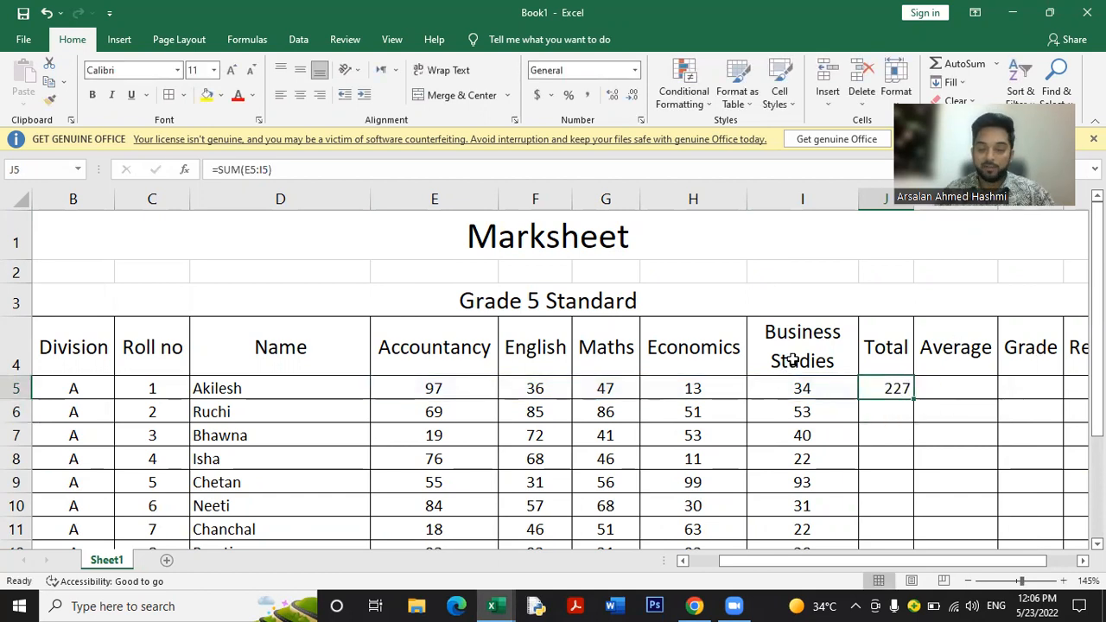
{"action": "scroll", "coordinate": [793, 361], "scroll_direction": "down", "scroll_amount": 1, "text": "ctrl"}
{"action": "scroll", "coordinate": [808, 358], "scroll_direction": "down", "scroll_amount": 1}
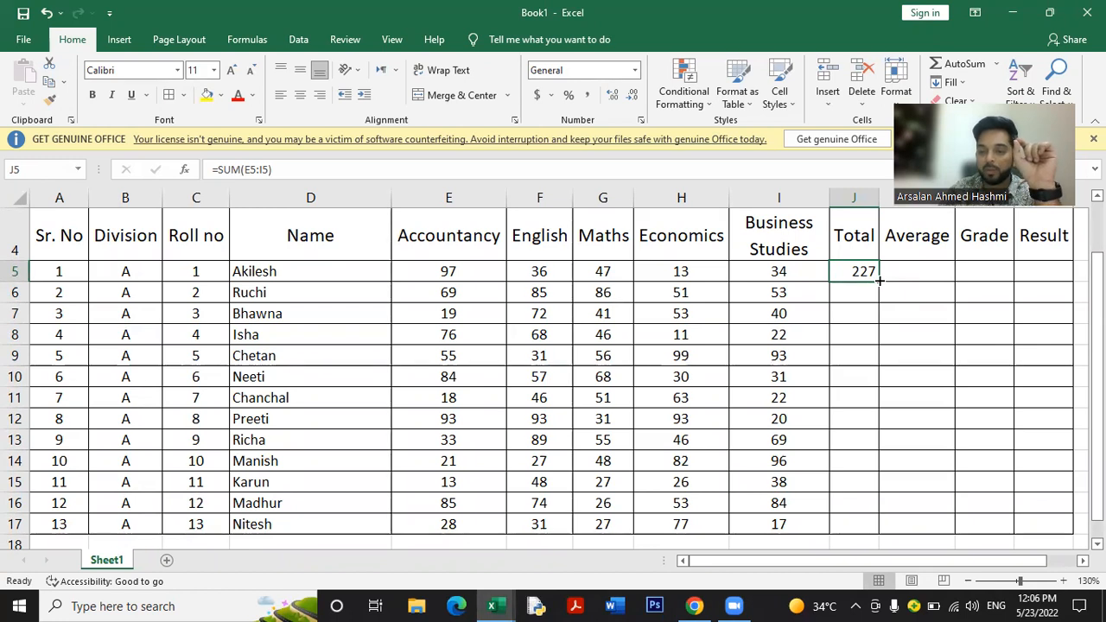
{"action": "double_click", "coordinate": [879, 280]}
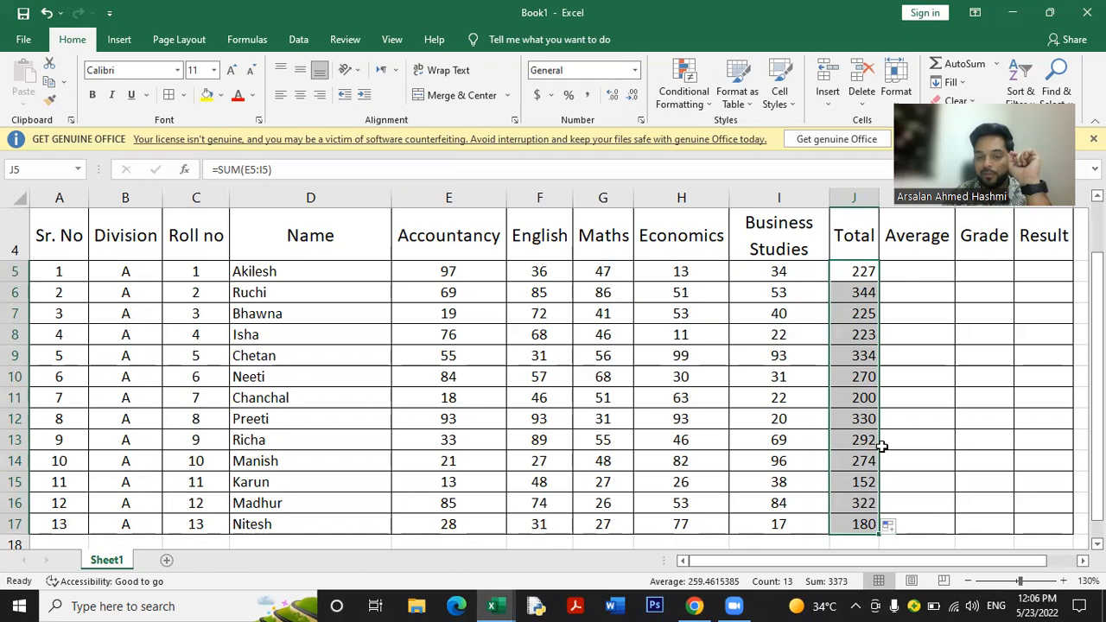
Enter the formula =AVERAGE(E5:I5) in cell K5 to average the first student's marks
{"action": "left_click", "coordinate": [910, 270]}
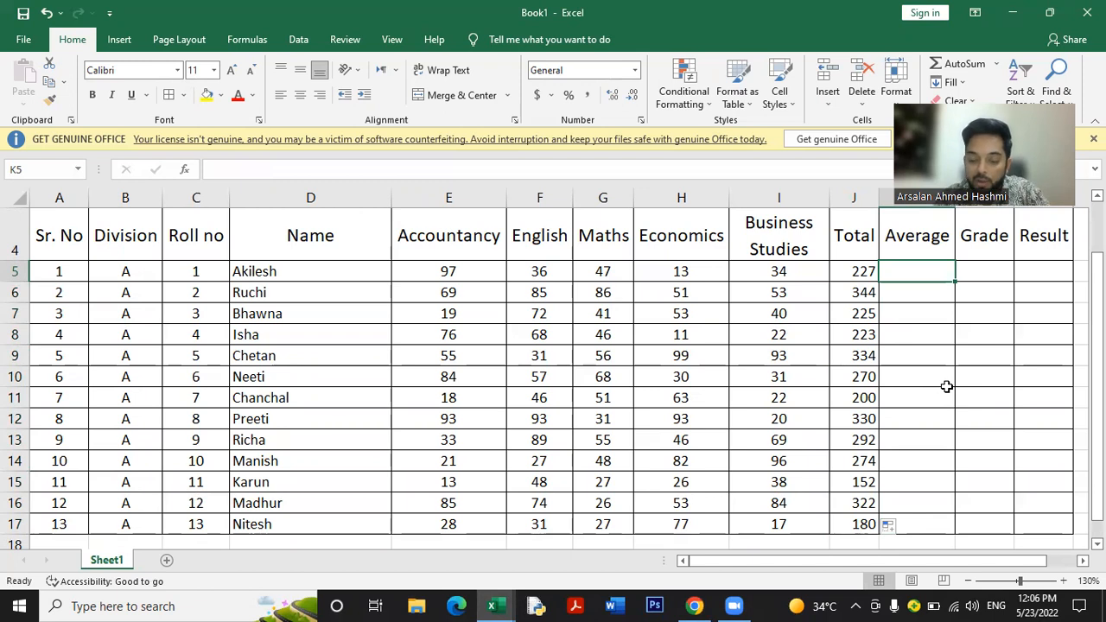
{"action": "type", "text": "="}
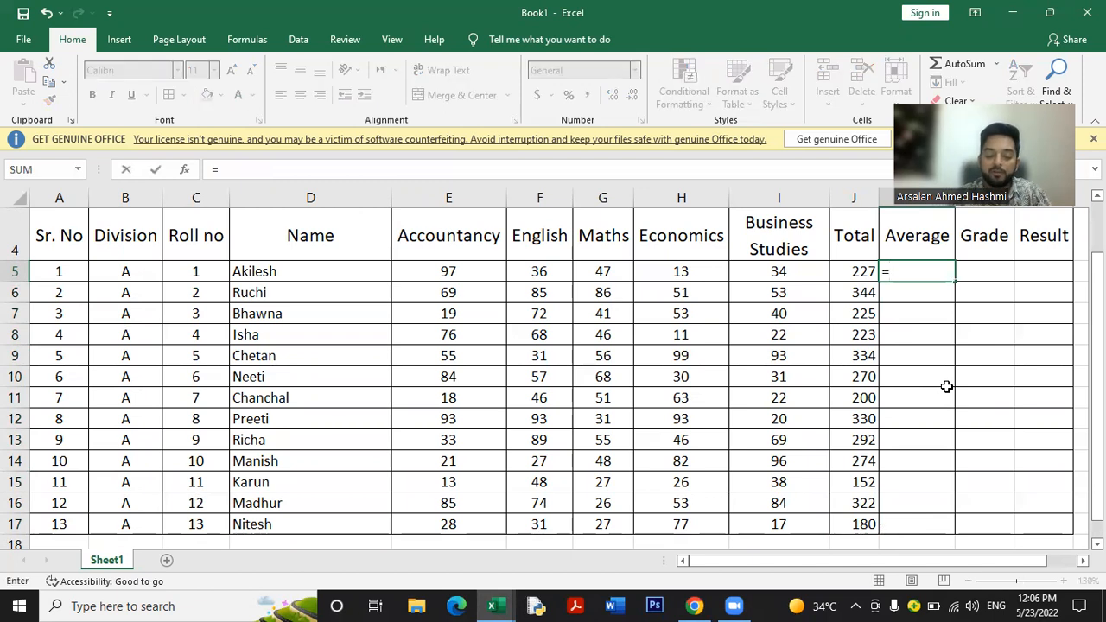
{"action": "type", "text": "average"}
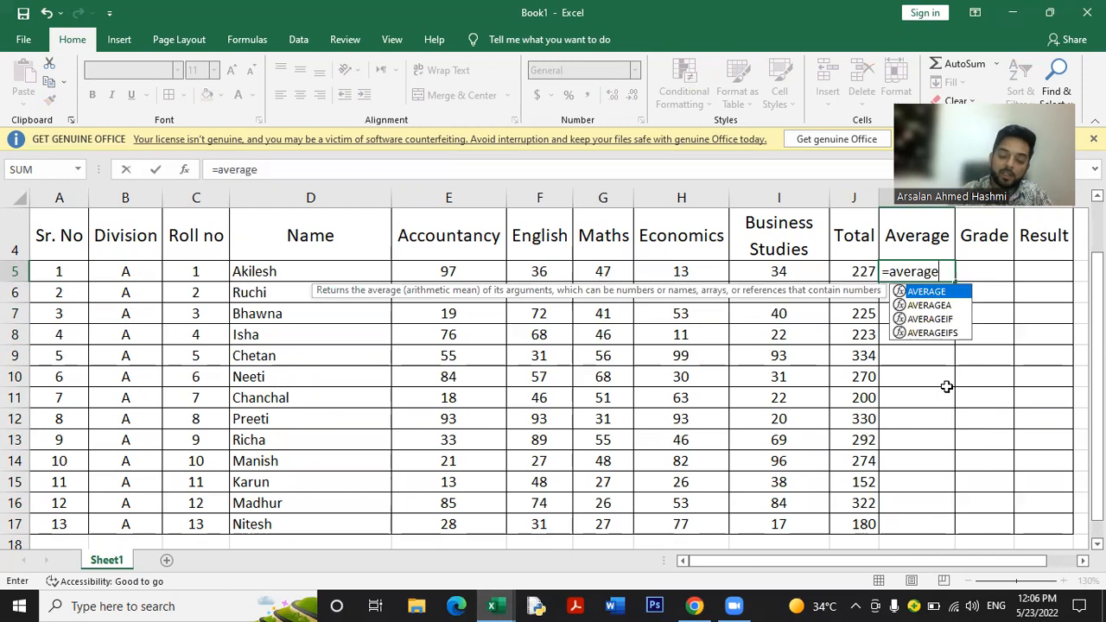
{"action": "type", "text": "("}
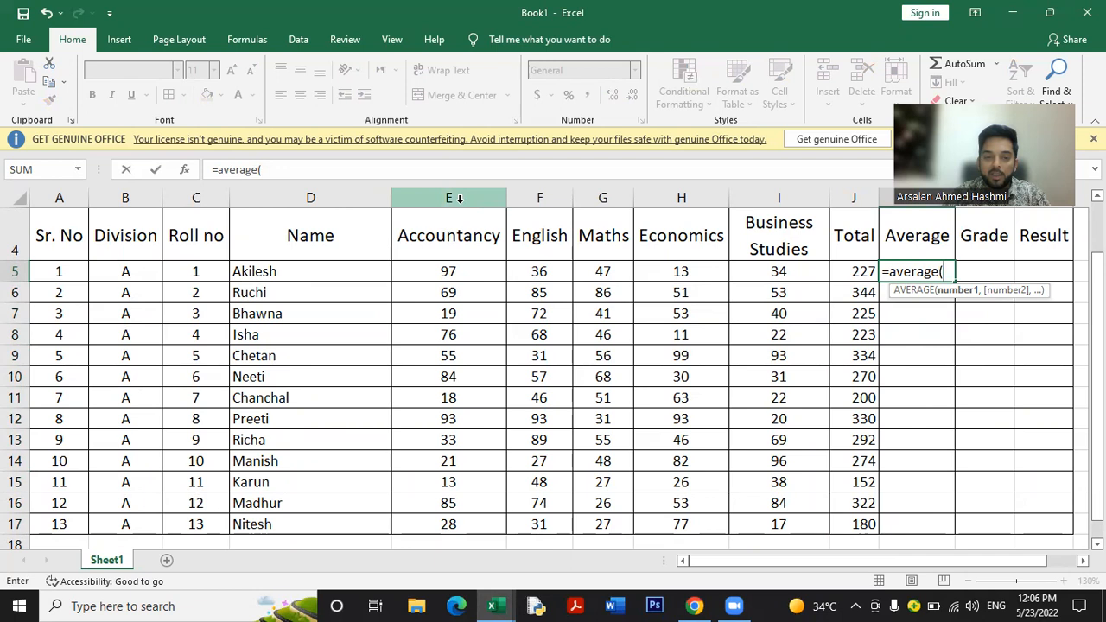
{"action": "left_click", "coordinate": [455, 273]}
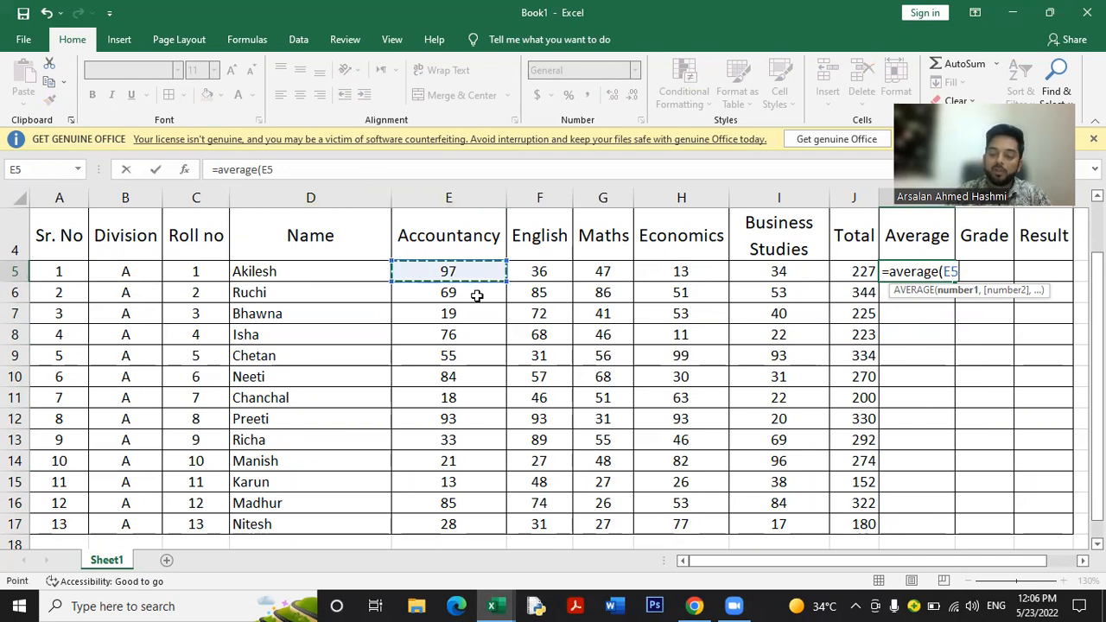
{"action": "key", "text": "F8"}
{"action": "key", "text": "BackSpace"}
{"action": "key", "text": "BackSpace"}
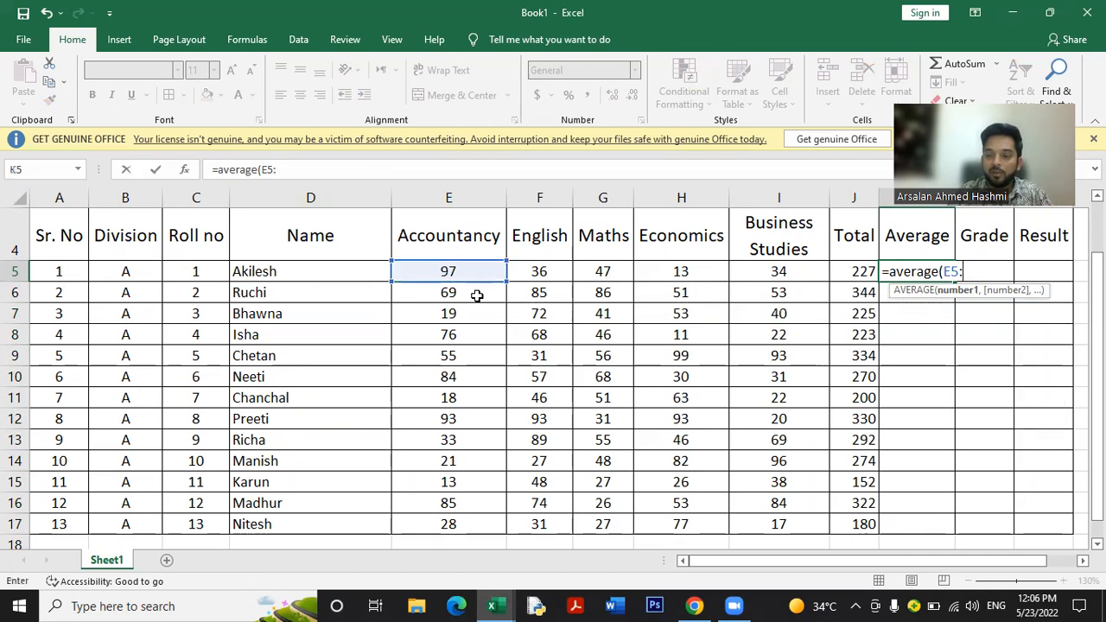
{"action": "type", "text": "I5"}
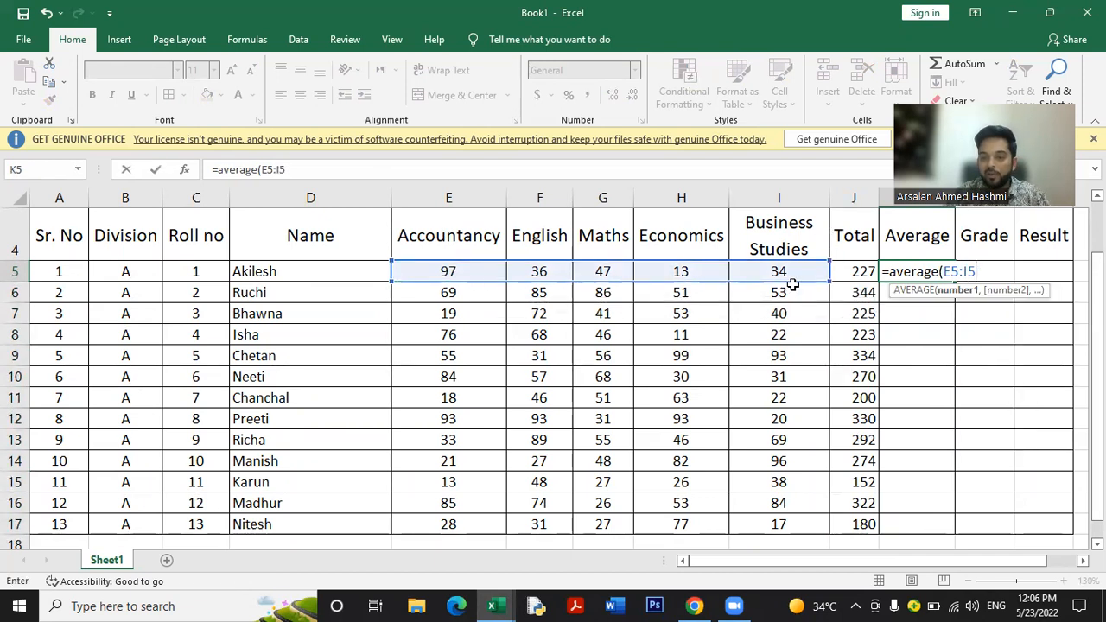
{"action": "type", "text": ")"}
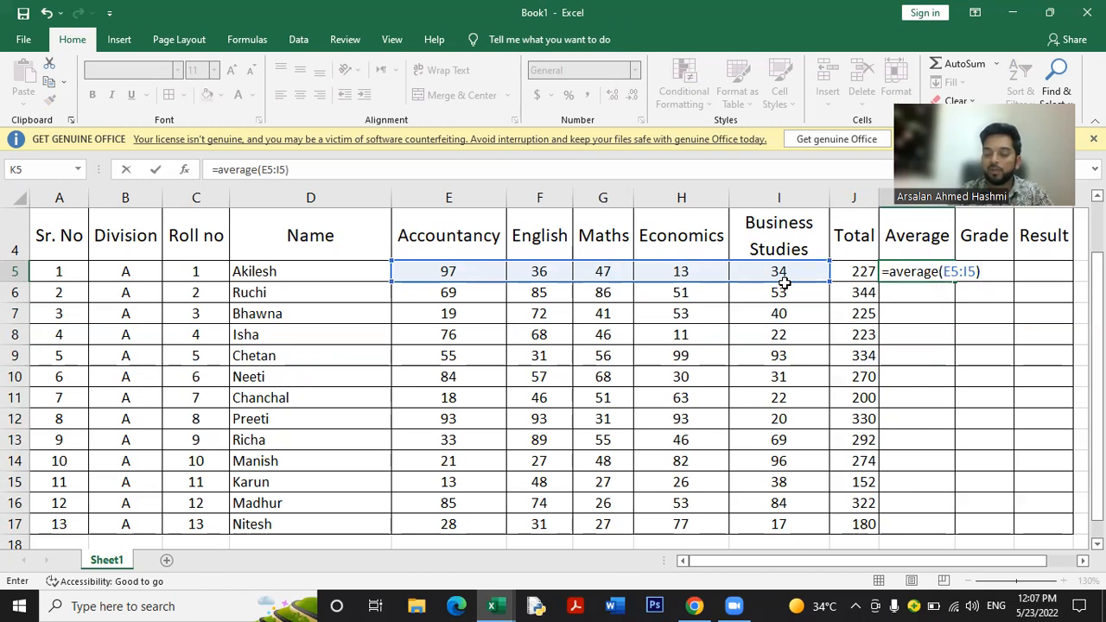
{"action": "key", "text": "Return"}
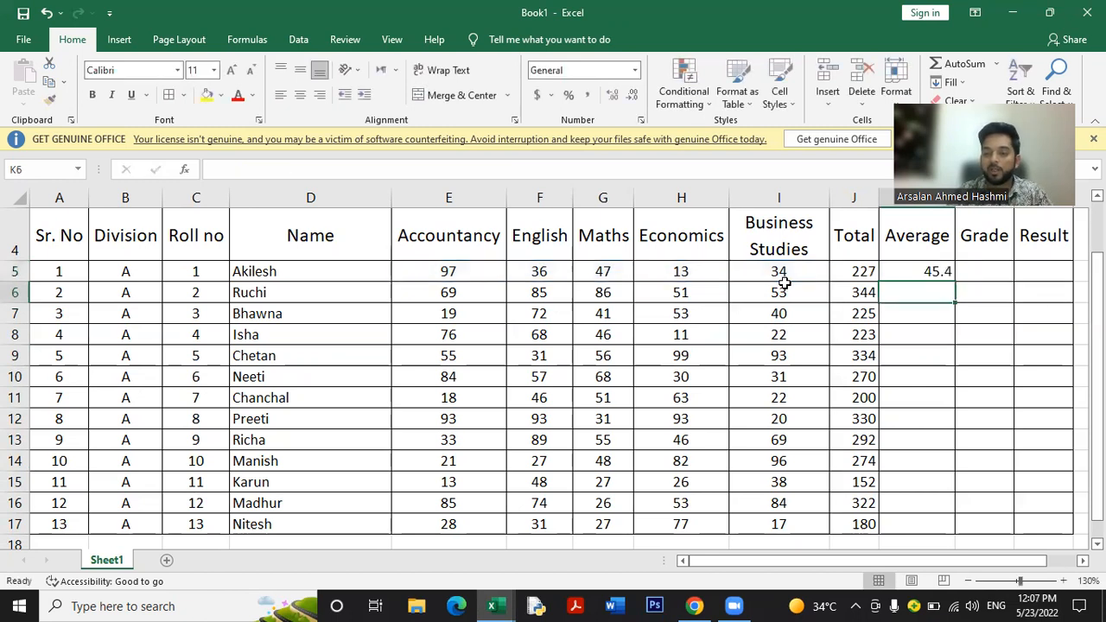
Format the average in K5 with no decimal places and fill it down to K17 for all students
{"action": "left_click", "coordinate": [897, 275]}
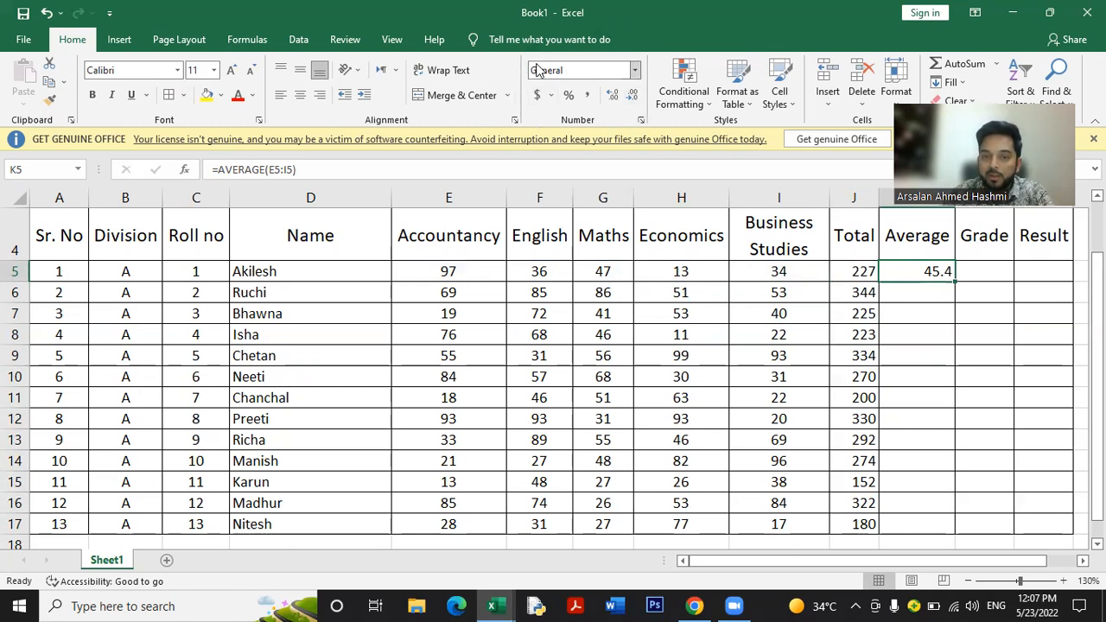
{"action": "left_click", "coordinate": [633, 97]}
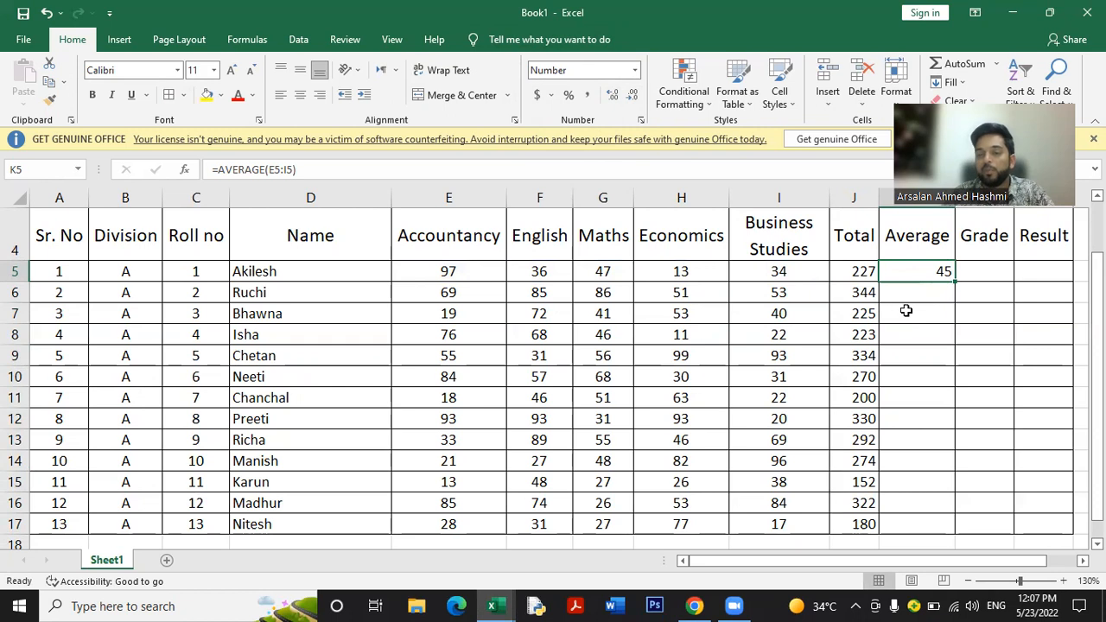
{"action": "double_click", "coordinate": [954, 279]}
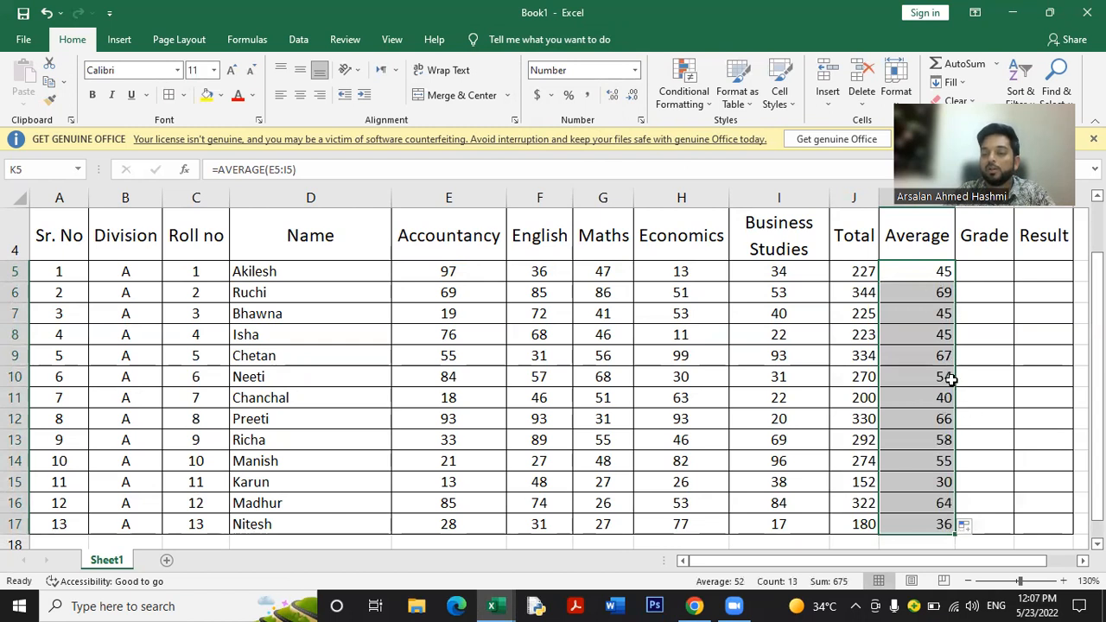
Start a grade formula in cell L5 with an IF that returns "F" when K5 is less than 32
{"action": "left_click", "coordinate": [991, 271]}
{"action": "left_click_drag", "start_coordinate": [726, 567], "coordinate": [870, 562]}
{"action": "scroll", "coordinate": [966, 411], "scroll_direction": "up", "scroll_amount": 1, "text": "ctrl"}
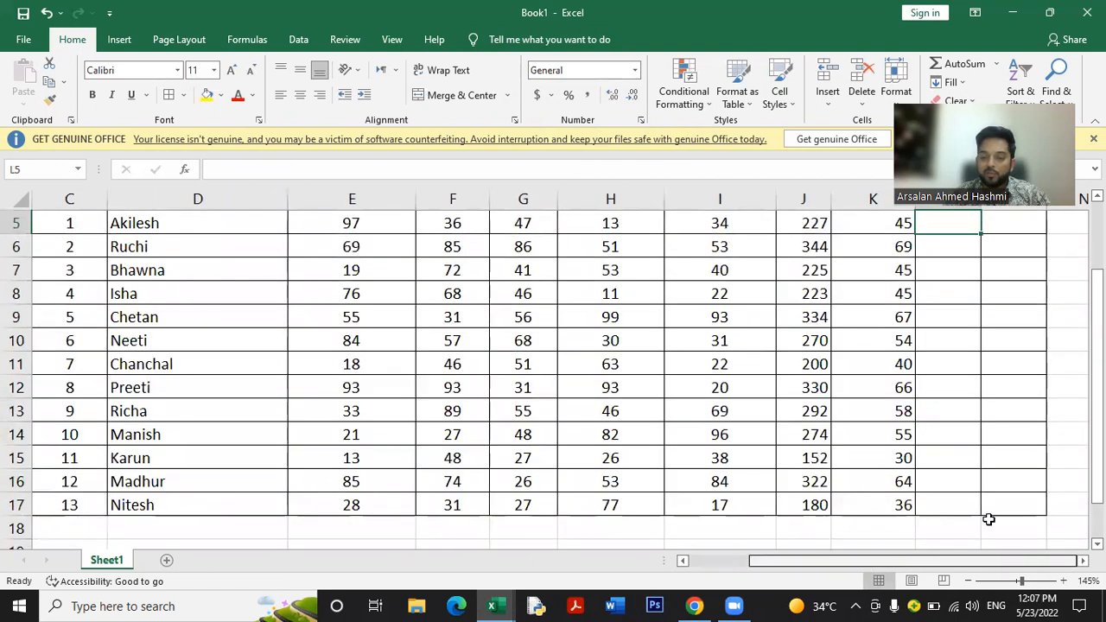
{"action": "scroll", "coordinate": [1077, 438], "scroll_direction": "up", "scroll_amount": 3}
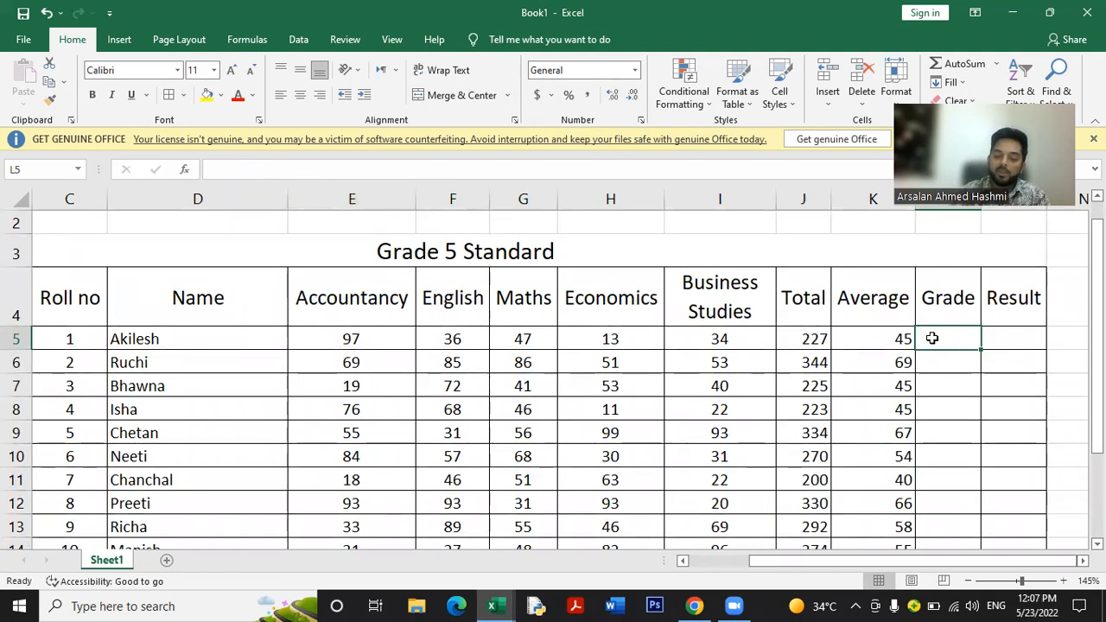
{"action": "type", "text": "="}
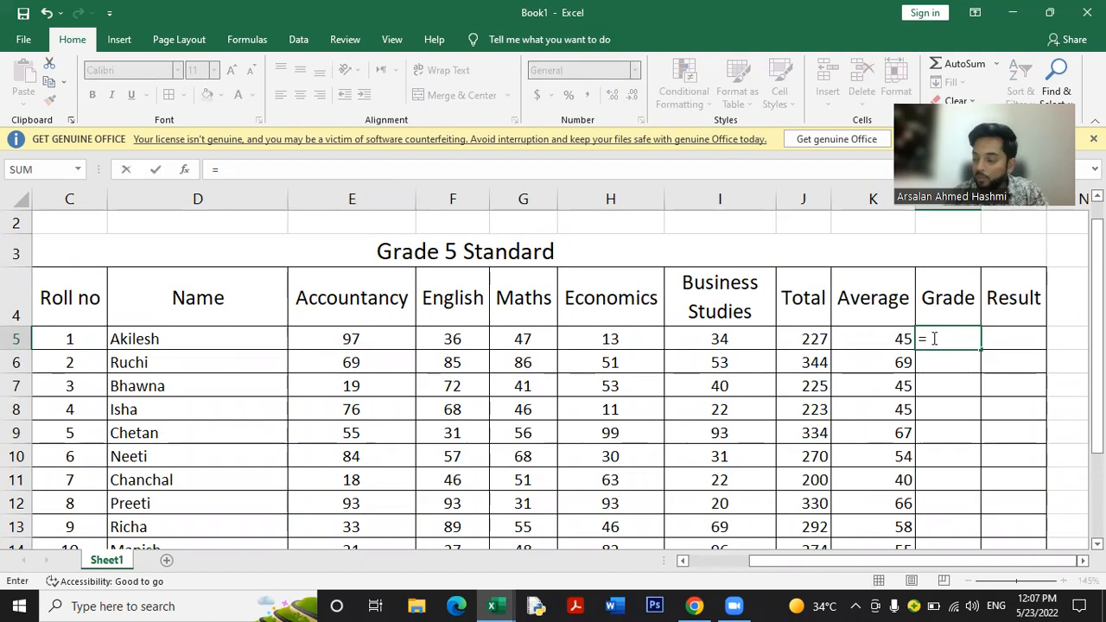
{"action": "type", "text": "if"}
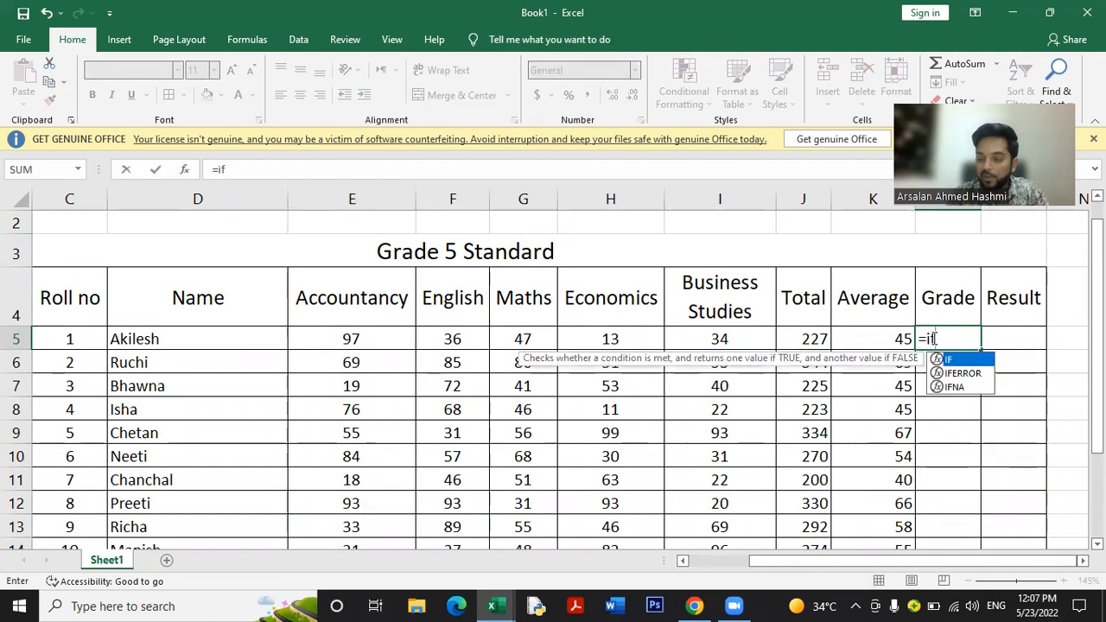
{"action": "type", "text": "("}
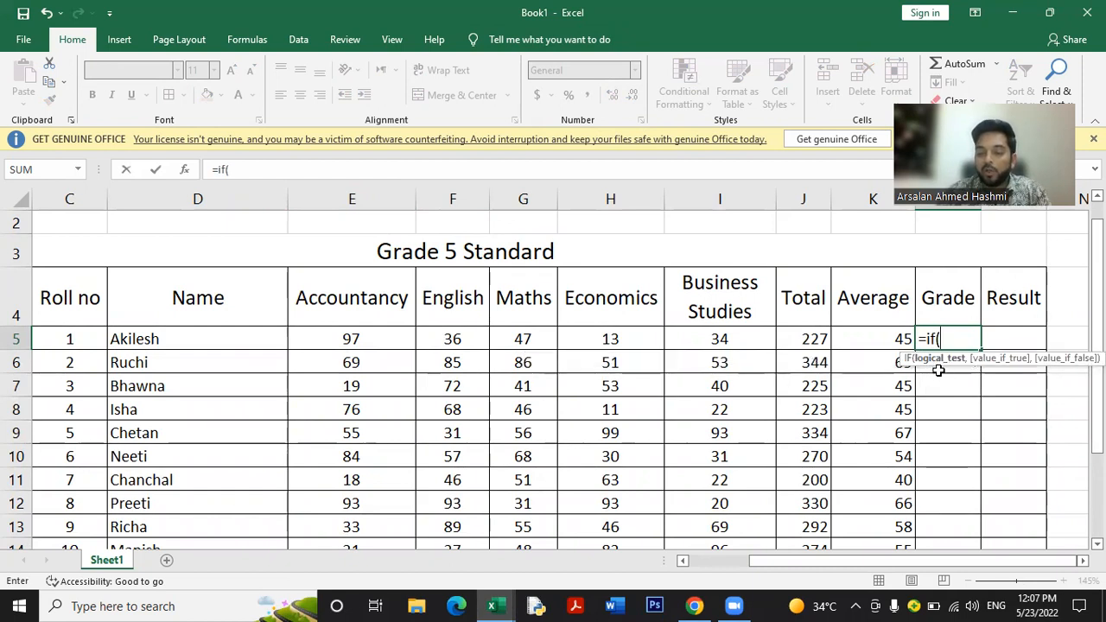
{"action": "left_click", "coordinate": [867, 342]}
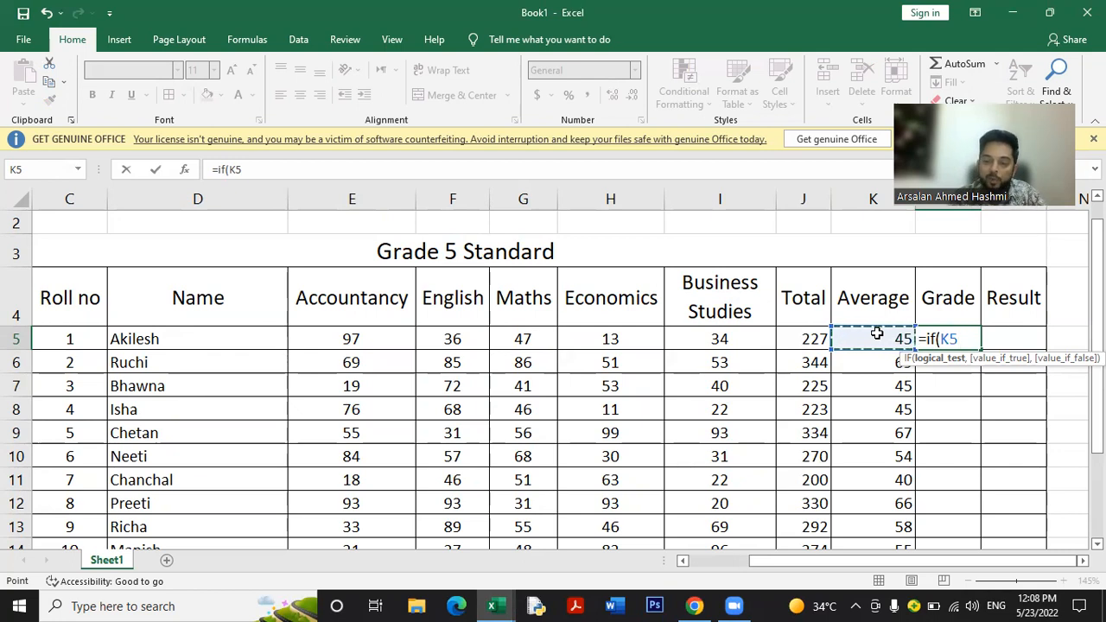
{"action": "type", "text": "<"}
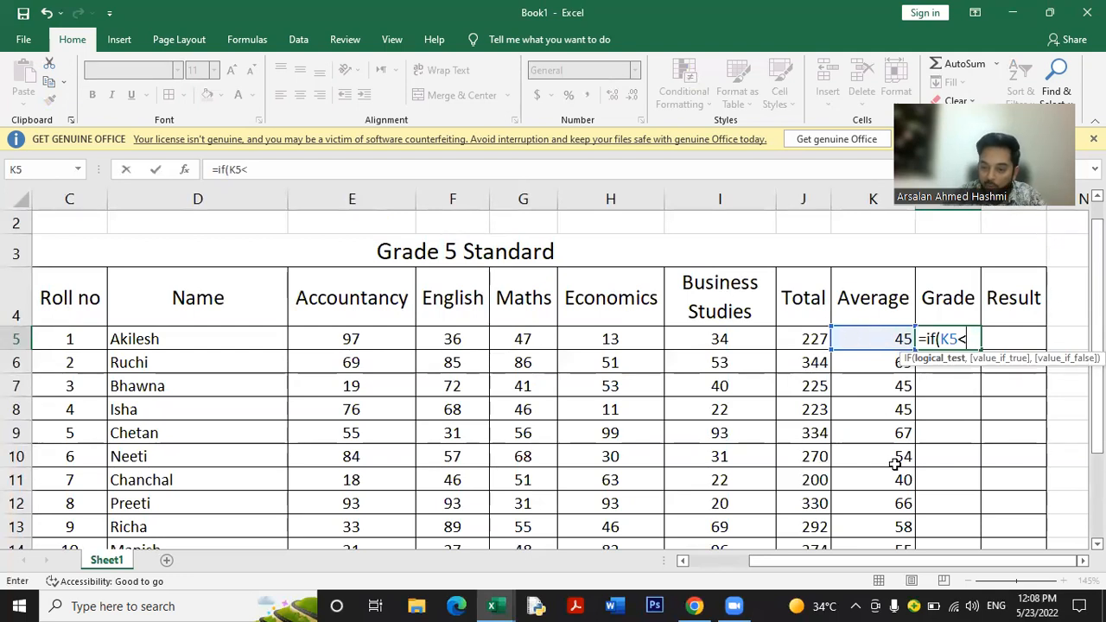
{"action": "scroll", "coordinate": [882, 449], "scroll_direction": "down", "scroll_amount": 1}
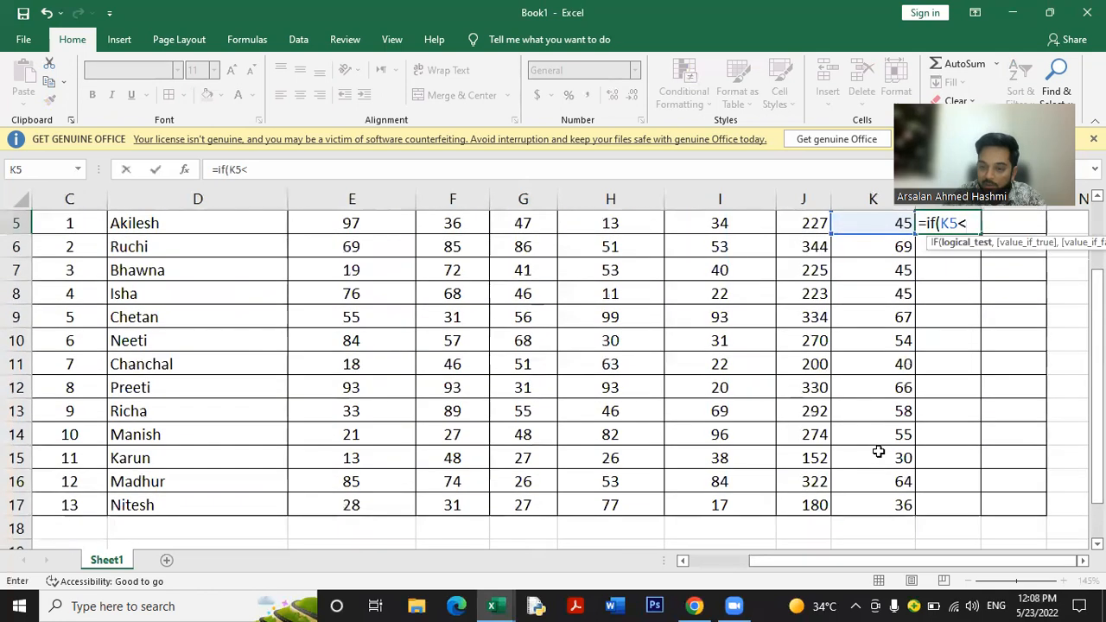
{"action": "scroll", "coordinate": [876, 447], "scroll_direction": "up", "scroll_amount": 1}
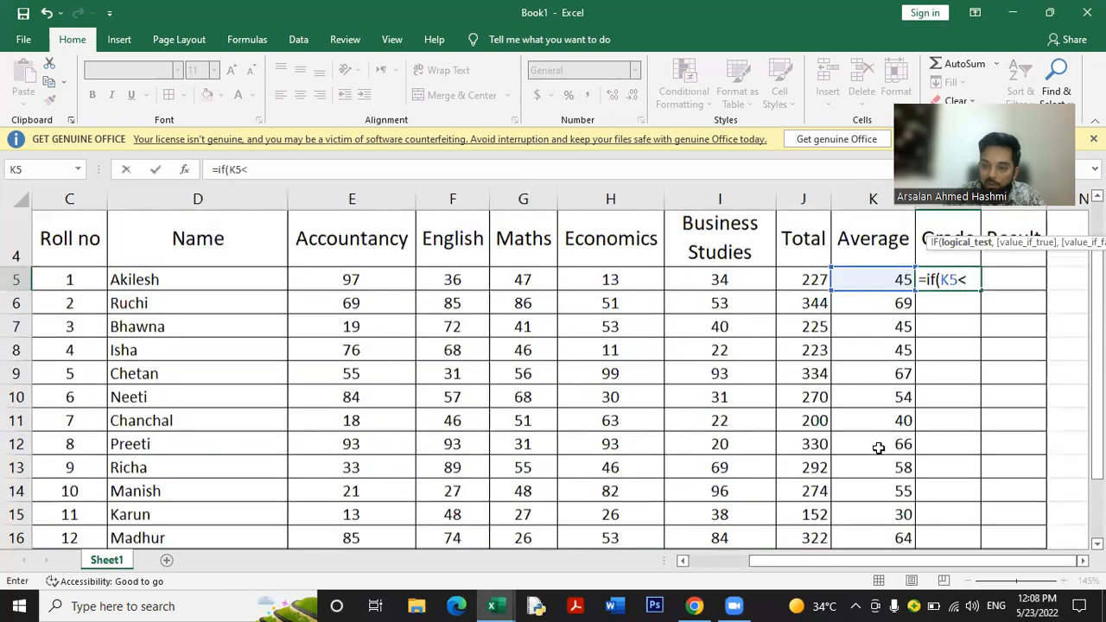
{"action": "type", "text": "32"}
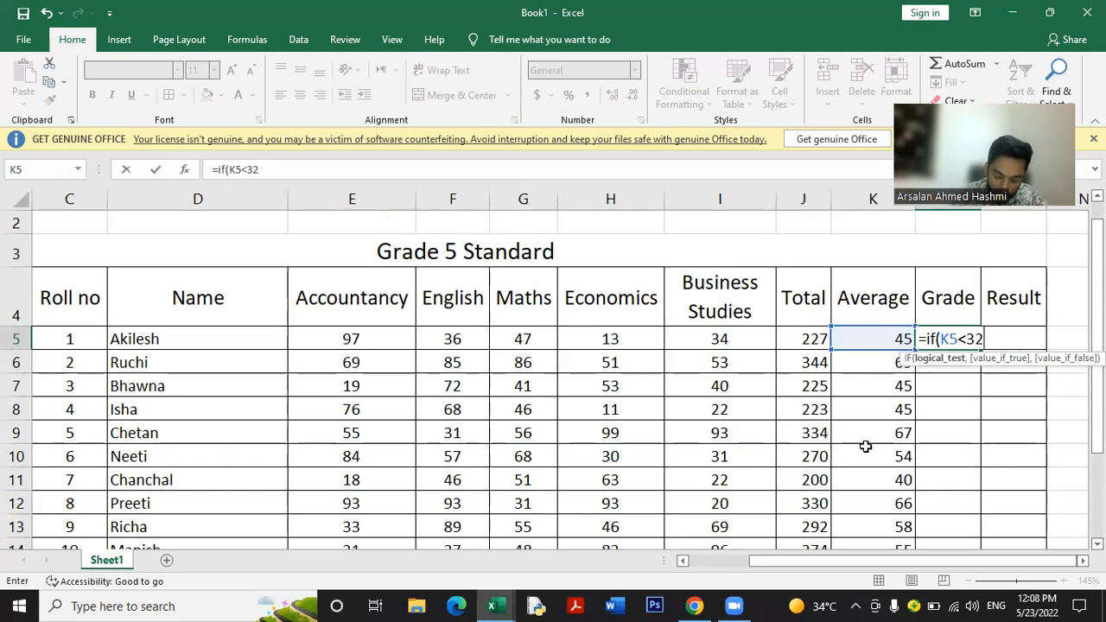
{"action": "type", "text": ",\"F\""}
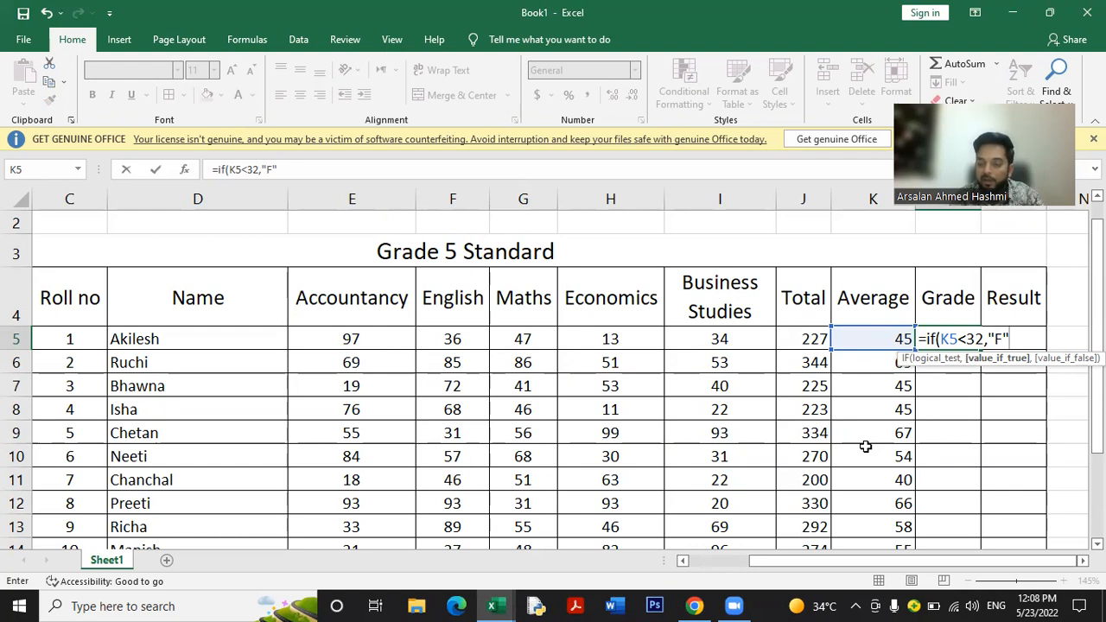
Nest a second IF in the L5 grade formula that returns "B" when K5 is less than 60
{"action": "type", "text": ","}
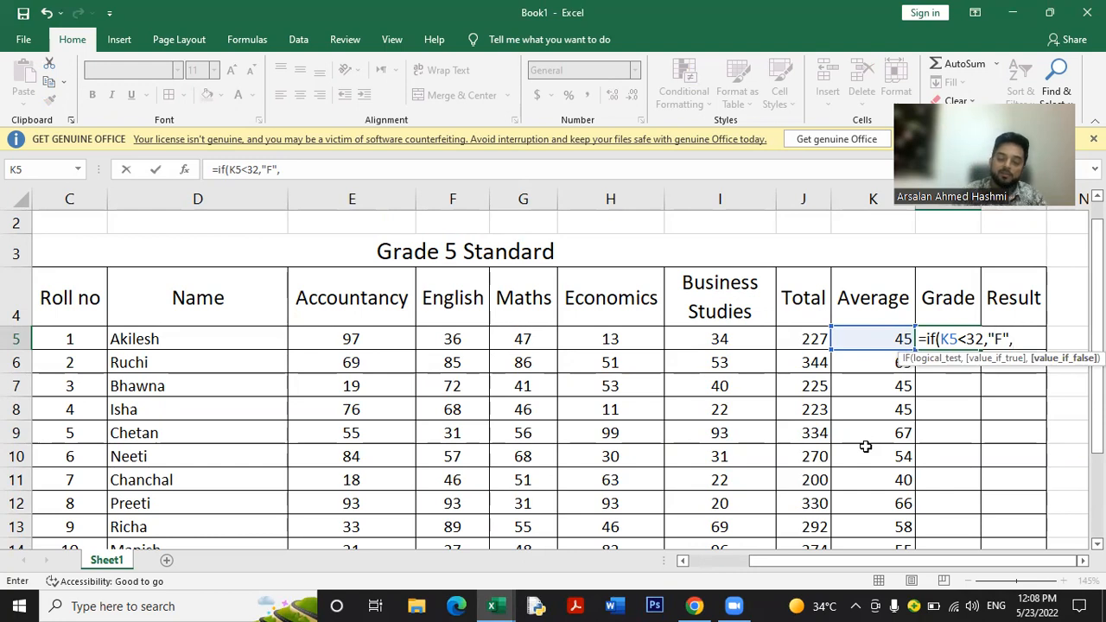
{"action": "type", "text": "if("}
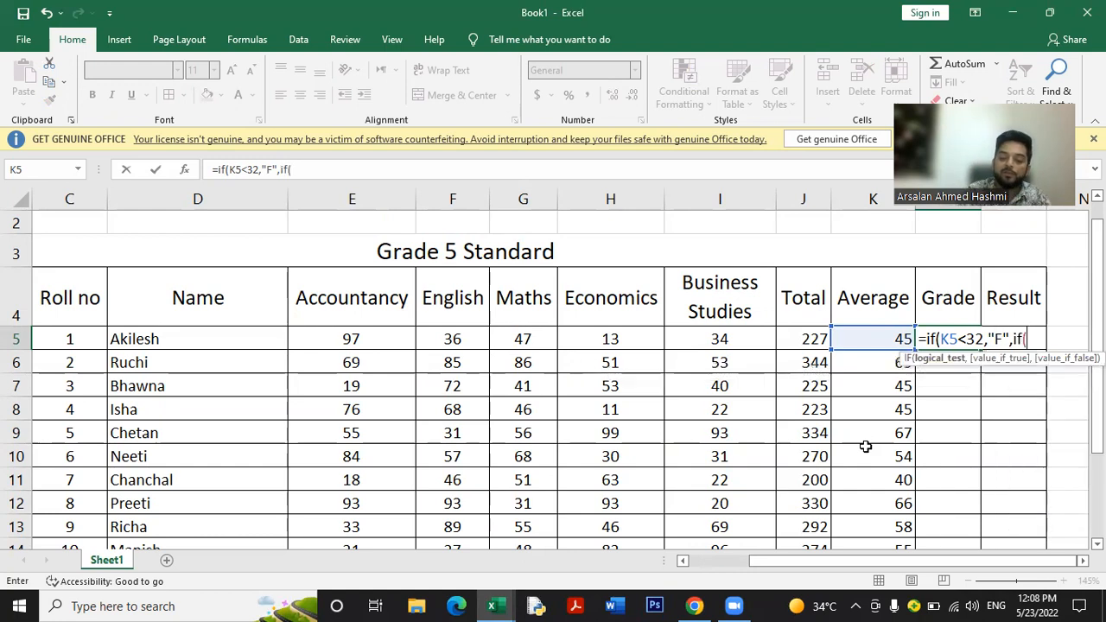
{"action": "type", "text": "k5"}
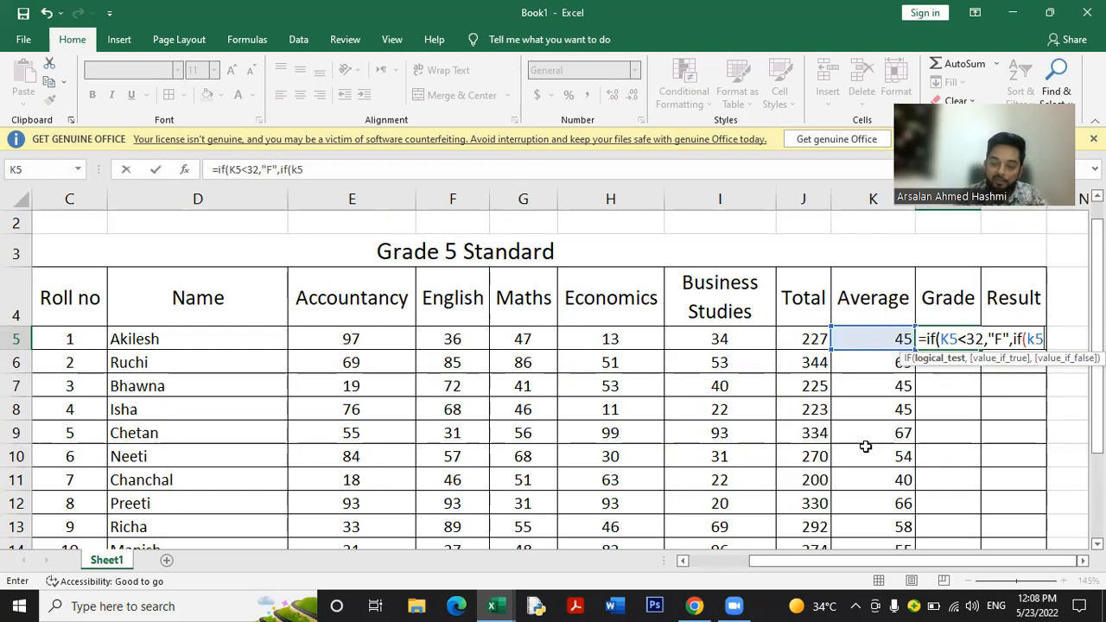
{"action": "type", "text": "<"}
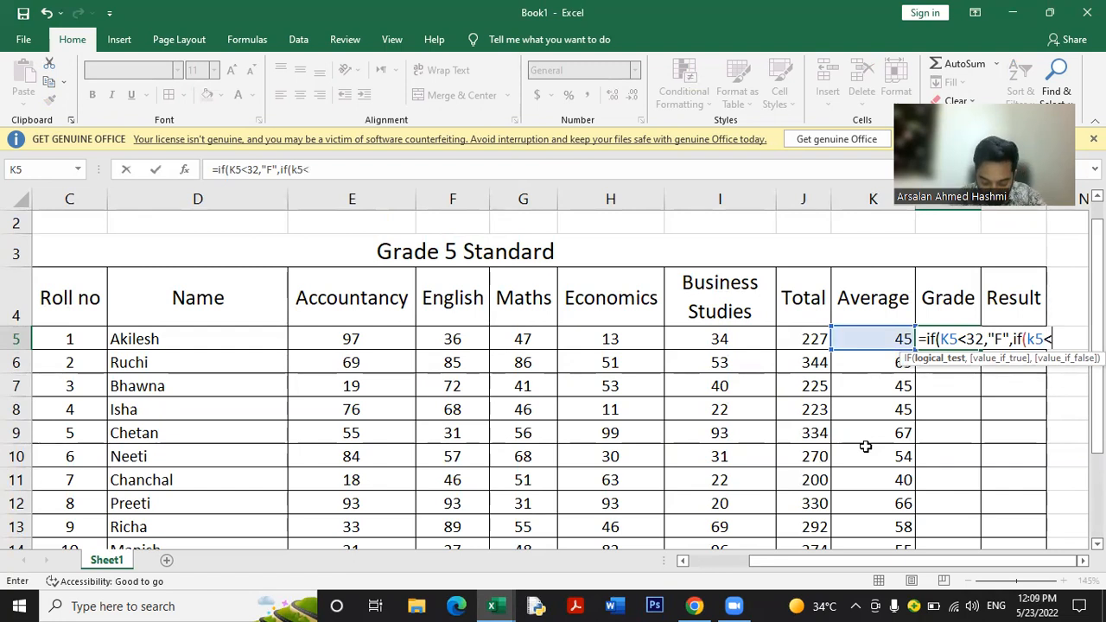
{"action": "type", "text": "60"}
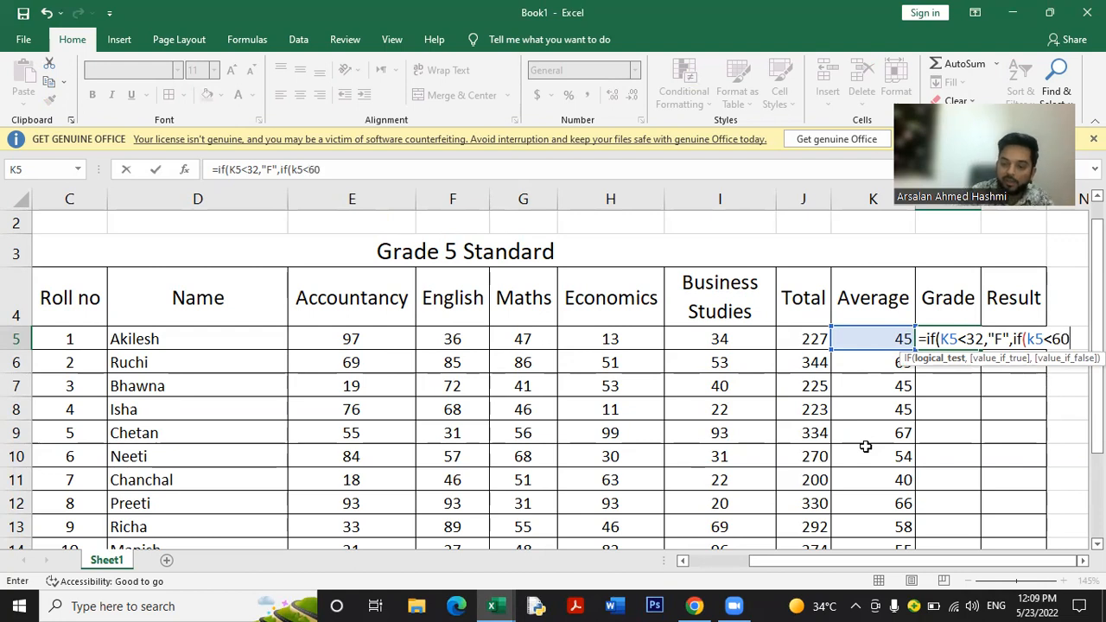
{"action": "type", "text": ",\""}
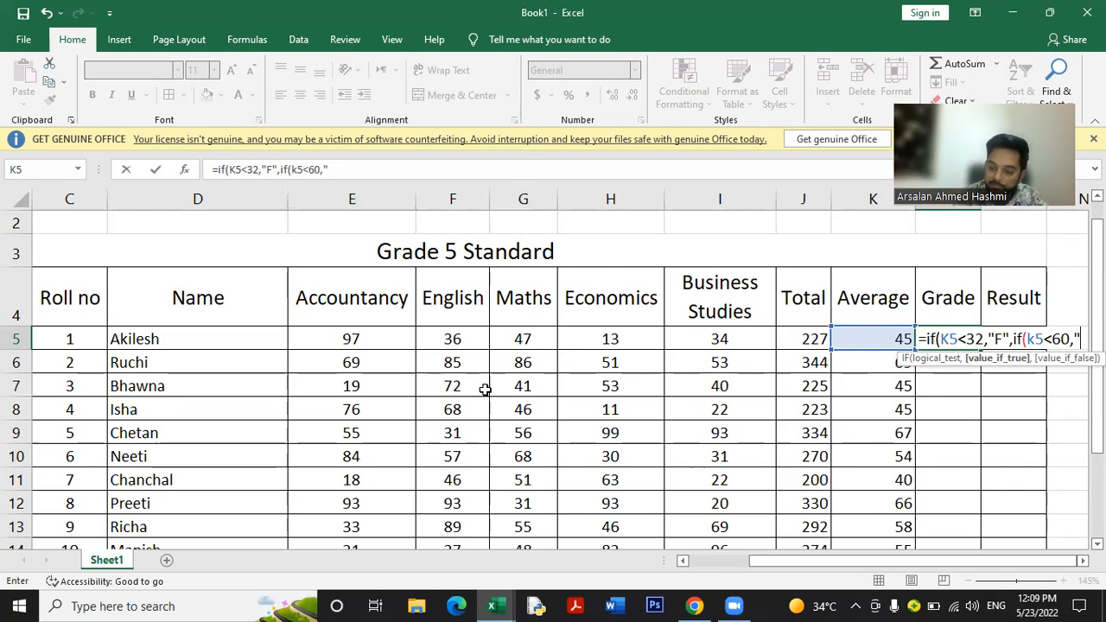
{"action": "type", "text": "B"}
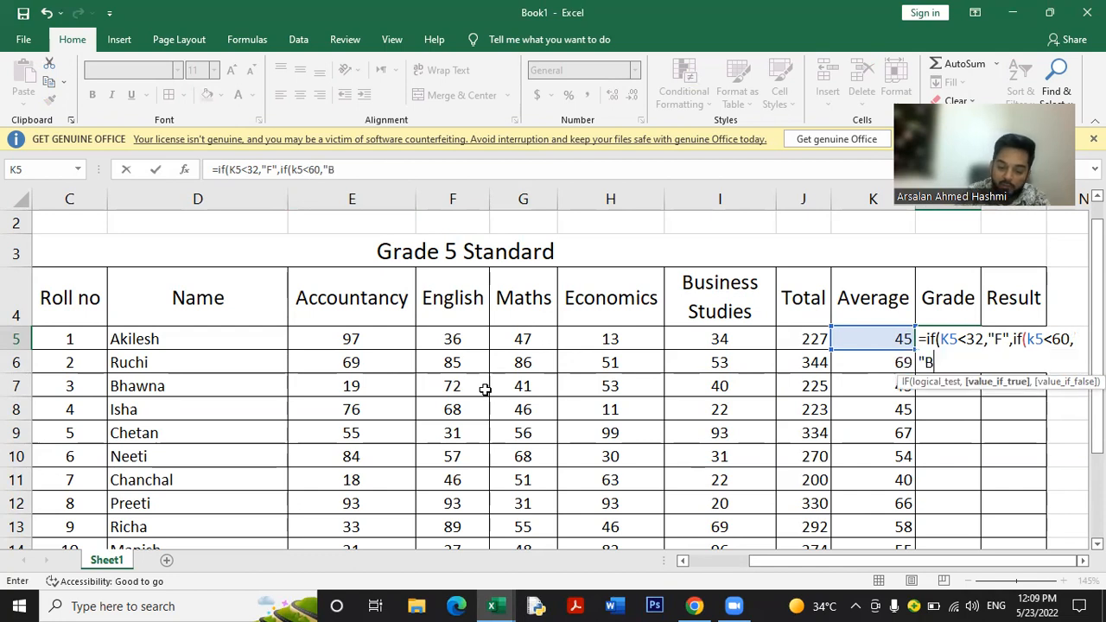
Nest a third IF in the L5 grade formula that returns "B+" when K5 is less than 70, and complete the formula
{"action": "type", "text": "\",if"}
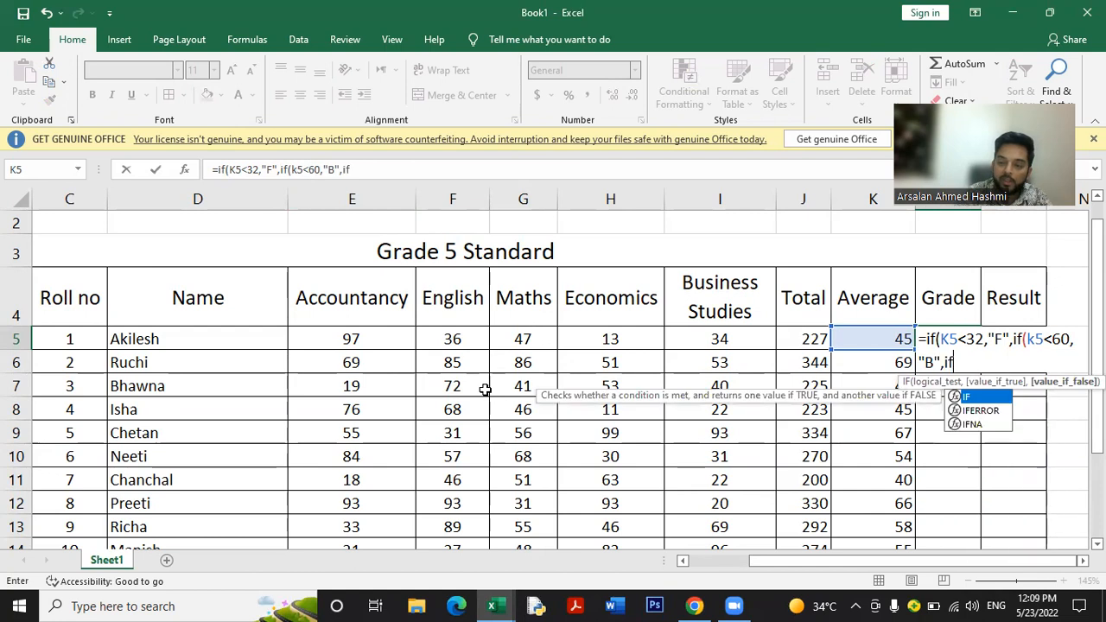
{"action": "type", "text": "(k5"}
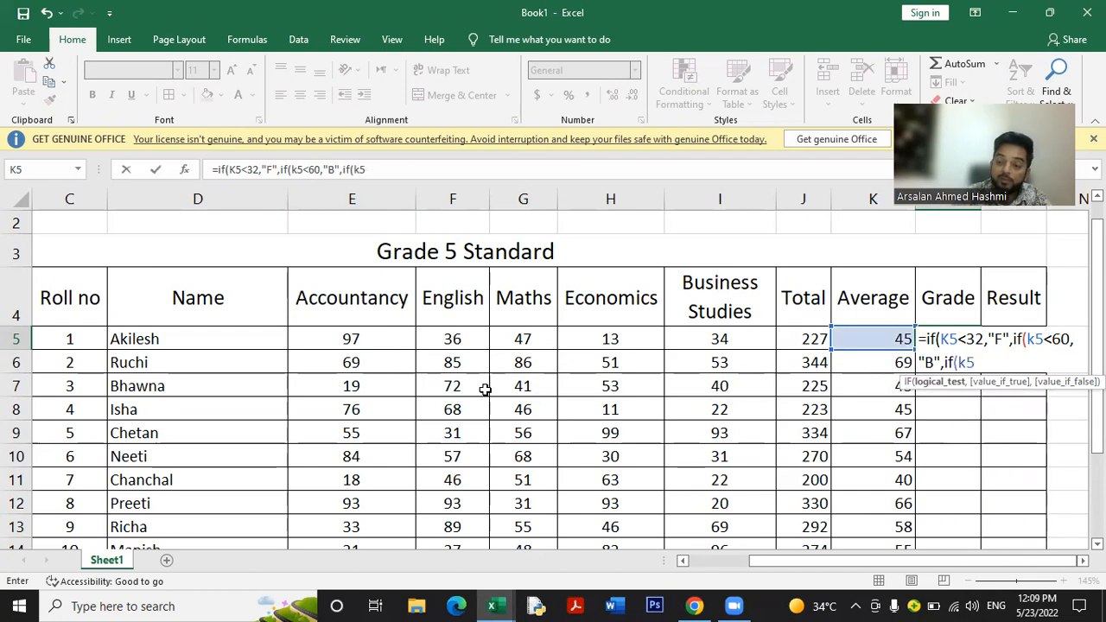
{"action": "type", "text": "<70,\"B"}
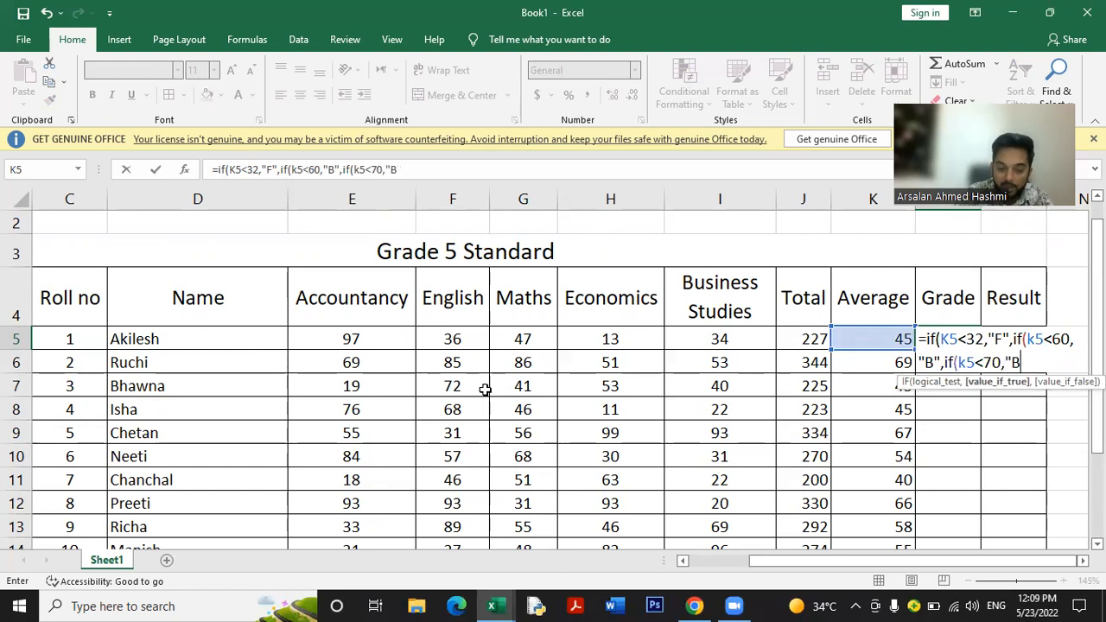
{"action": "type", "text": "+\""}
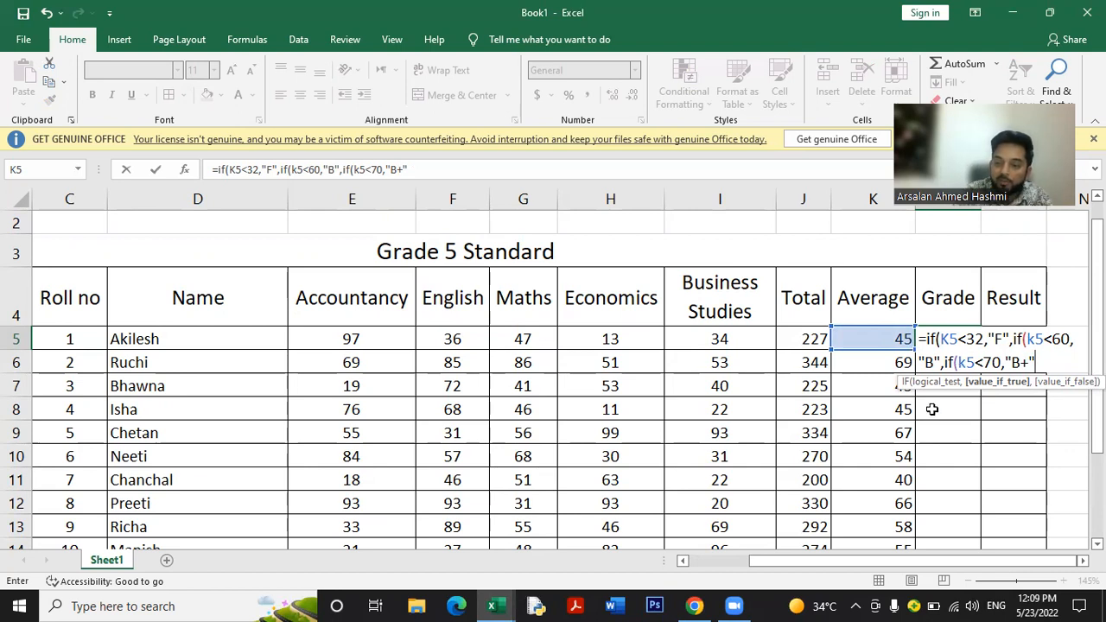
{"action": "type", "text": ")))"}
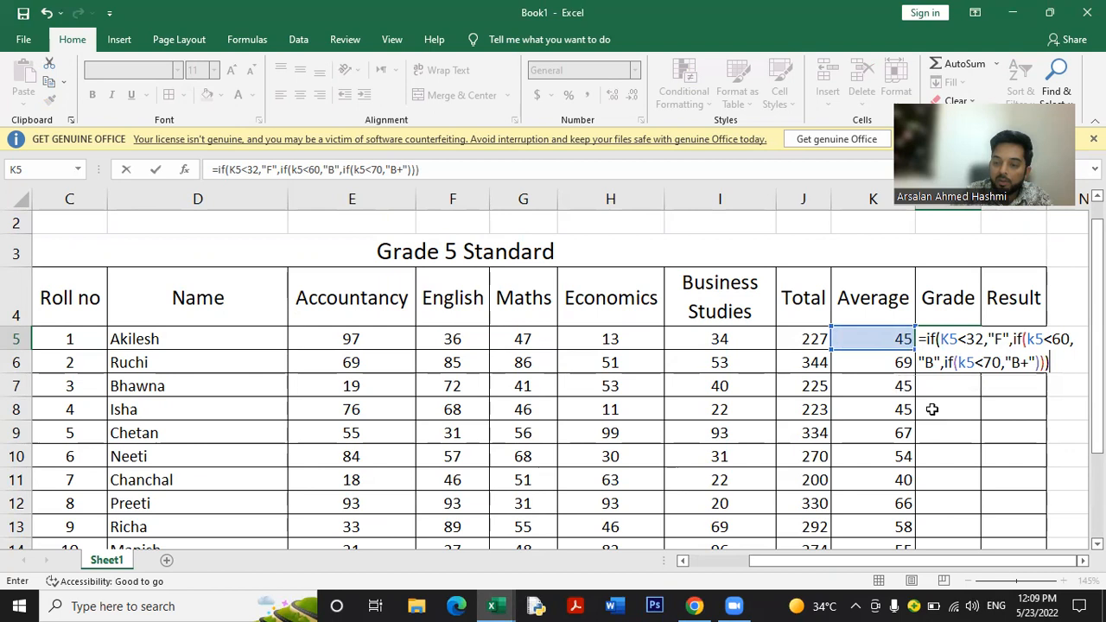
{"action": "key", "text": "Return"}
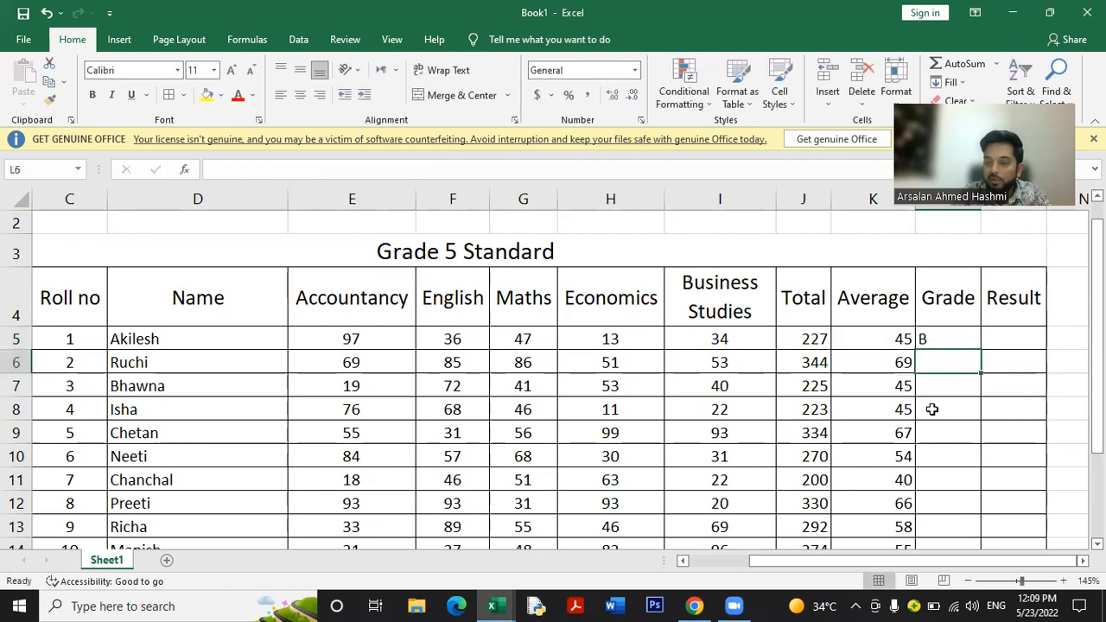
Fill the grade formula from L5 down to L17 for all students
{"action": "left_click", "coordinate": [975, 342]}
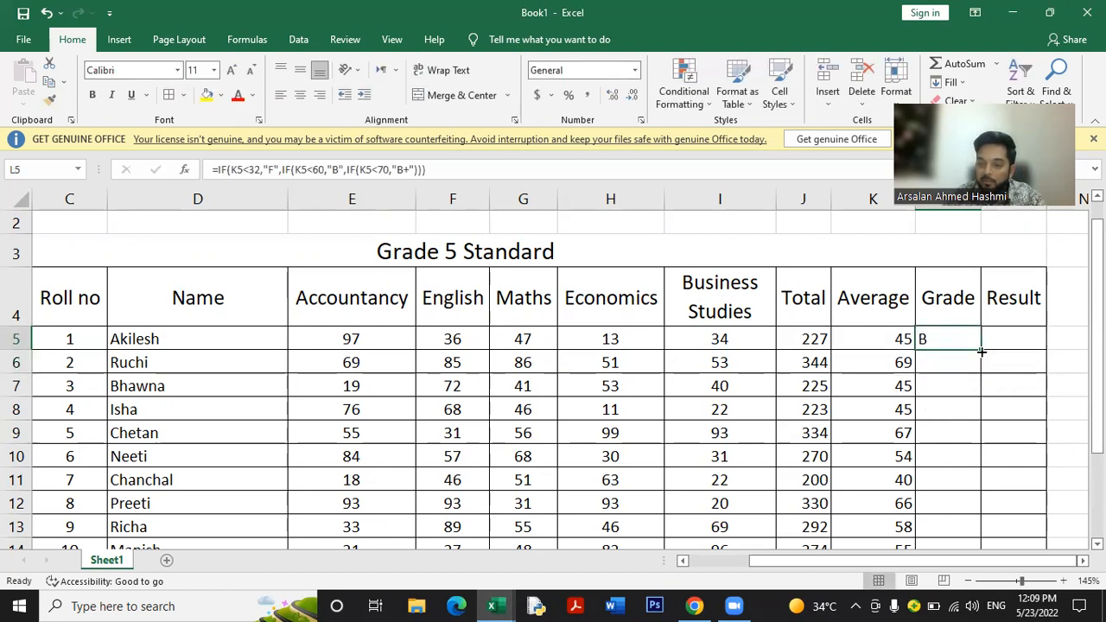
{"action": "double_click", "coordinate": [981, 351]}
{"action": "scroll", "coordinate": [961, 341], "scroll_direction": "down", "scroll_amount": 3}
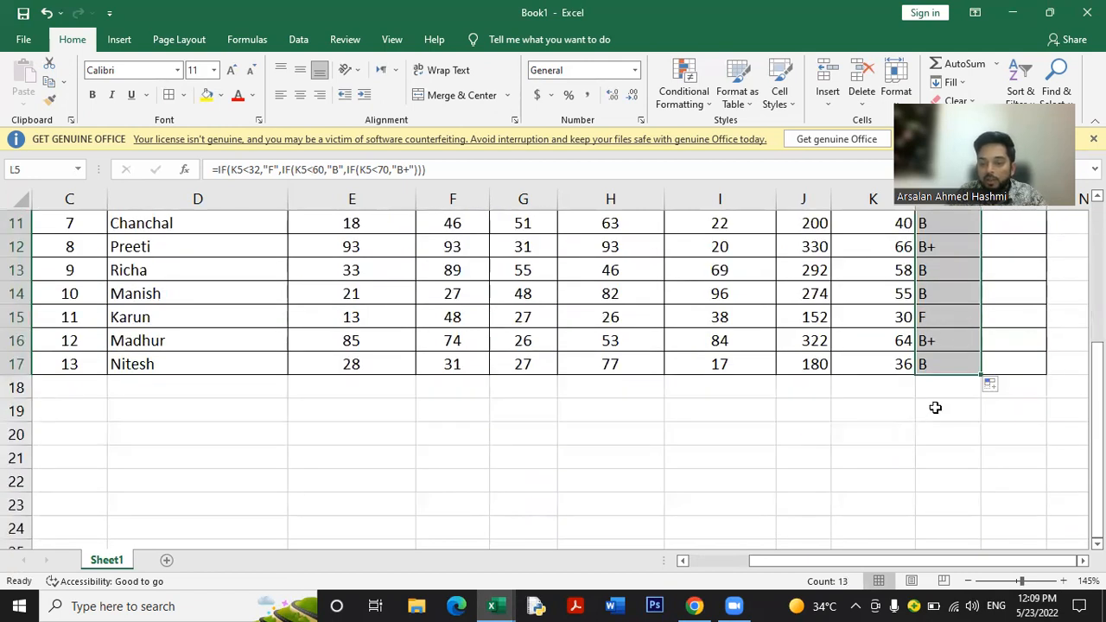
{"action": "scroll", "coordinate": [935, 407], "scroll_direction": "down", "scroll_amount": 1}
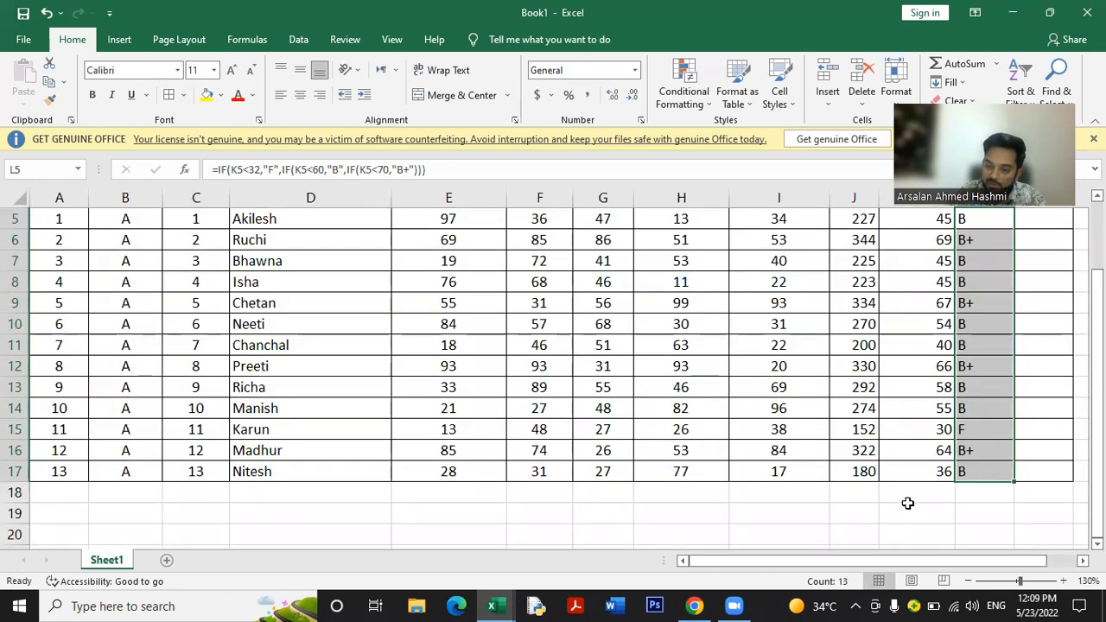
{"action": "scroll", "coordinate": [908, 503], "scroll_direction": "up", "scroll_amount": 1}
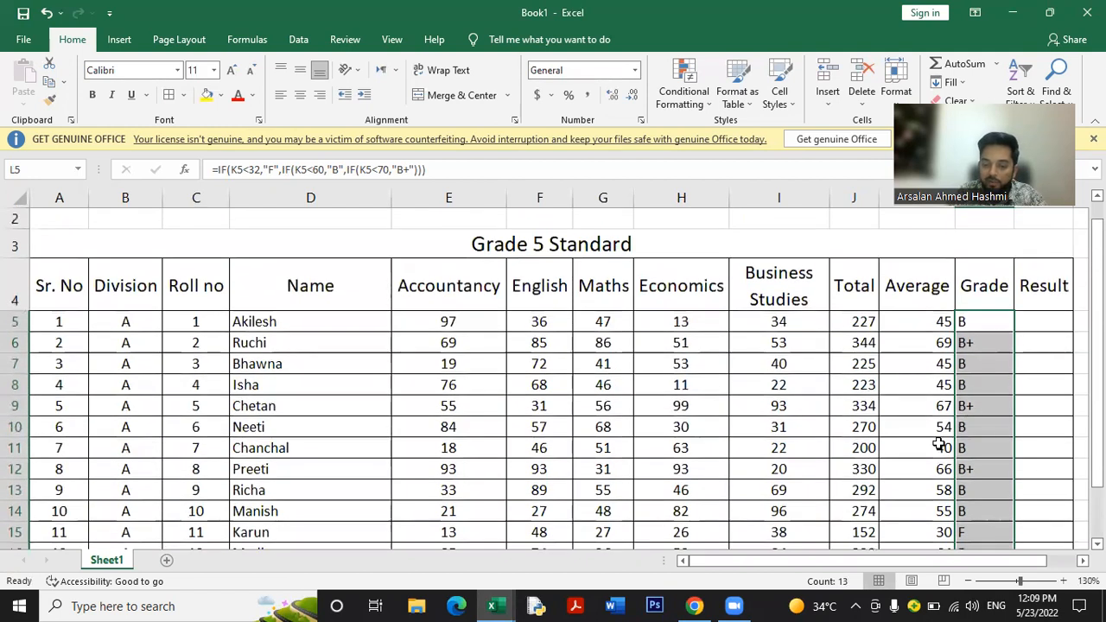
Start a result formula in cell M5 with an IF that returns "Failed" when K5 is less than 40
{"action": "left_click_drag", "start_coordinate": [851, 563], "coordinate": [918, 563]}
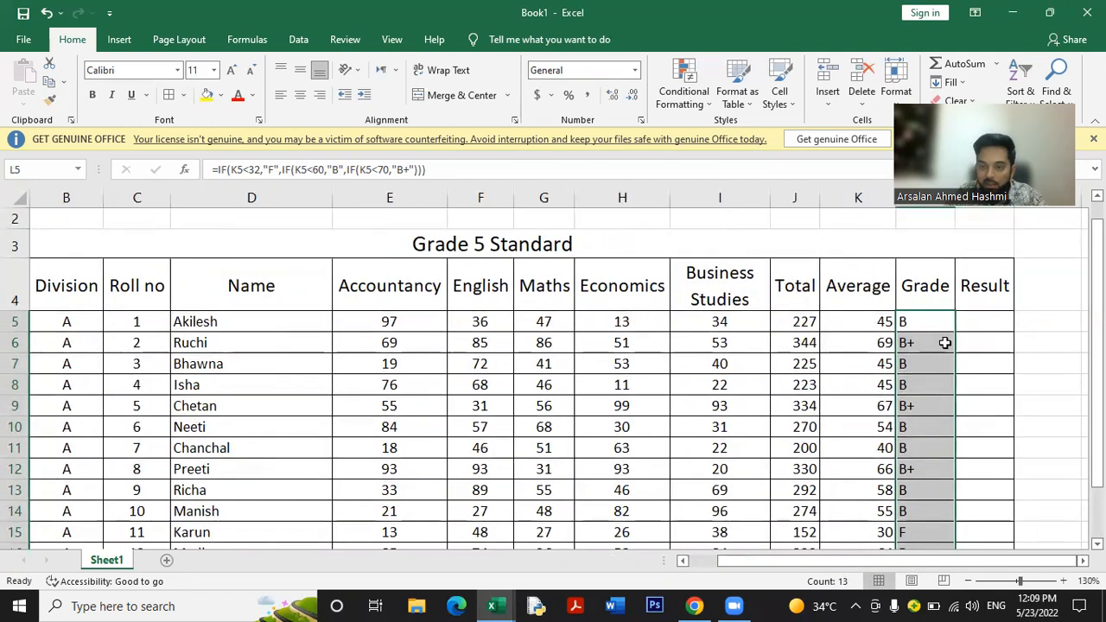
{"action": "left_click", "coordinate": [972, 318]}
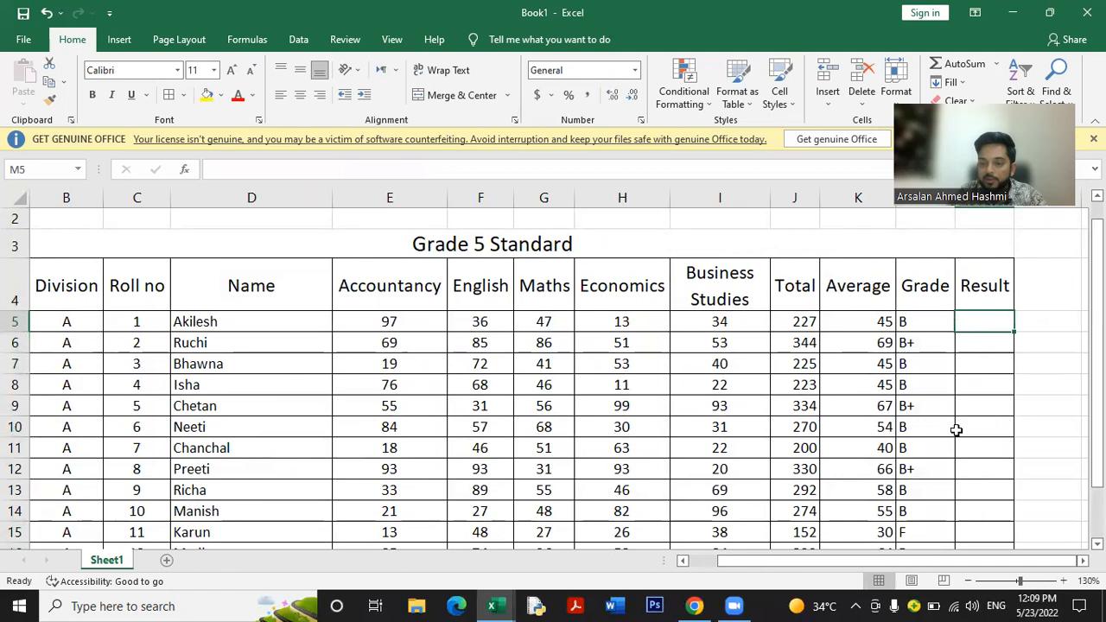
{"action": "type", "text": "="}
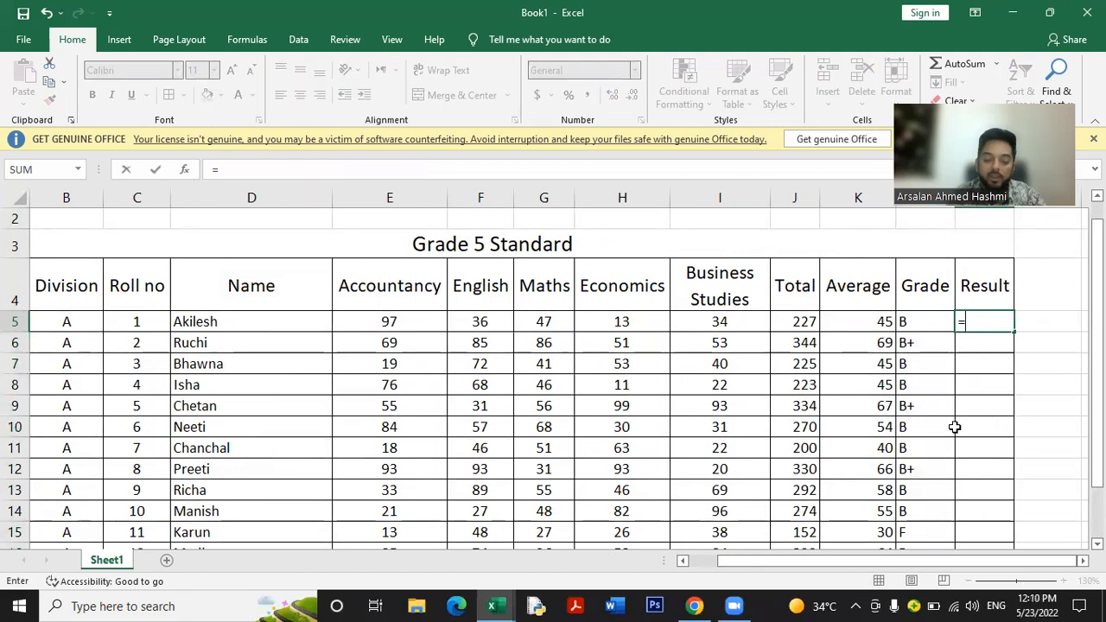
{"action": "type", "text": "if("}
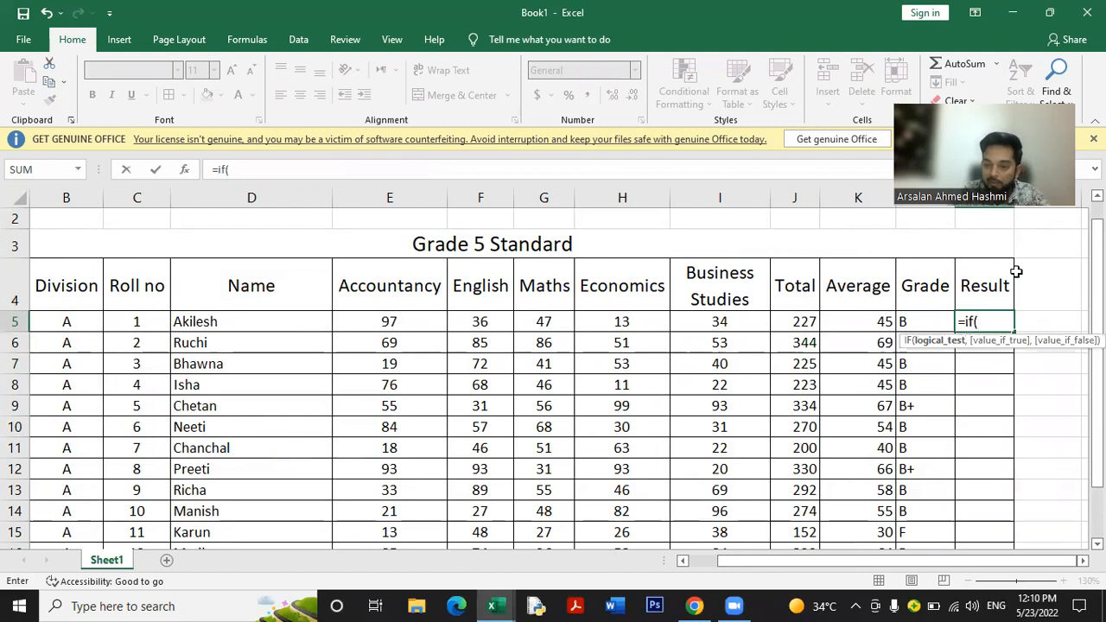
{"action": "left_click", "coordinate": [855, 321]}
{"action": "type", "text": "<"}
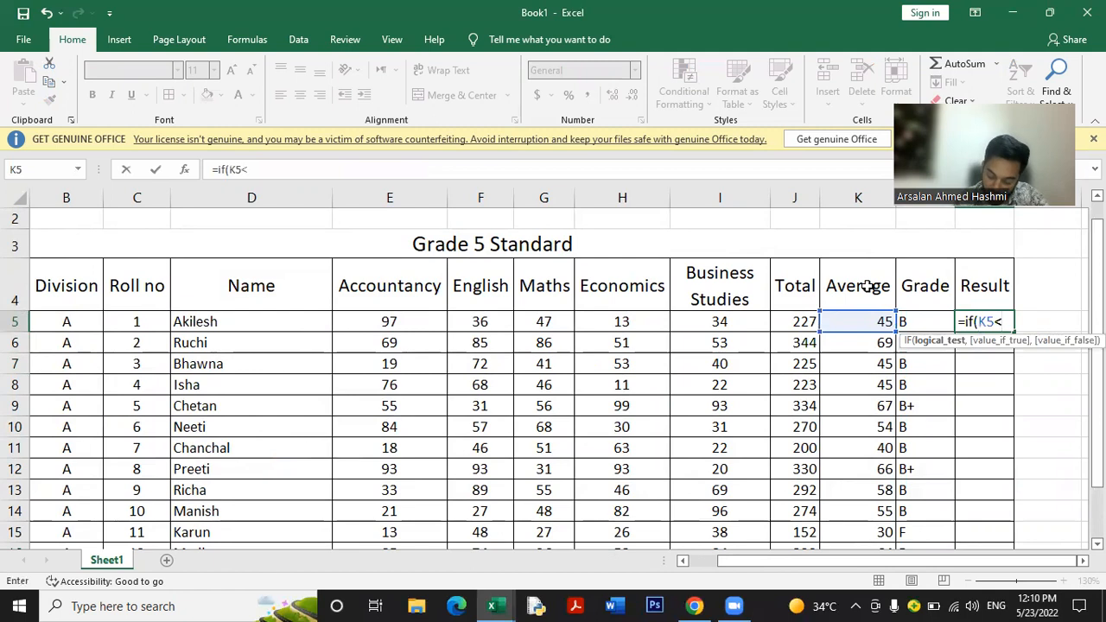
{"action": "type", "text": "40,\"Failed"}
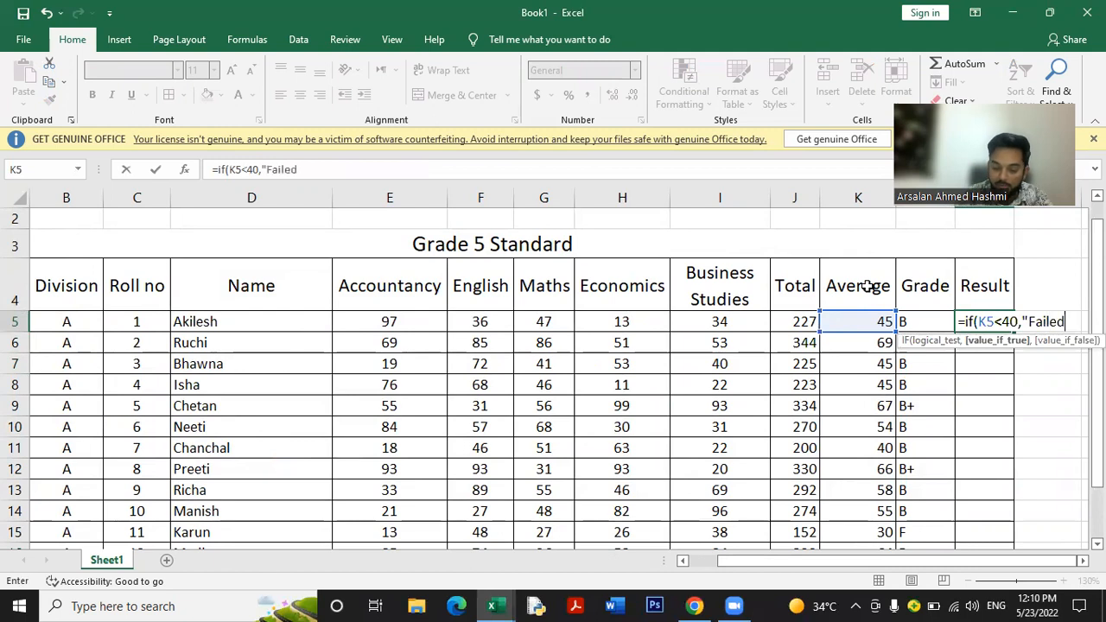
{"action": "type", "text": "\","}
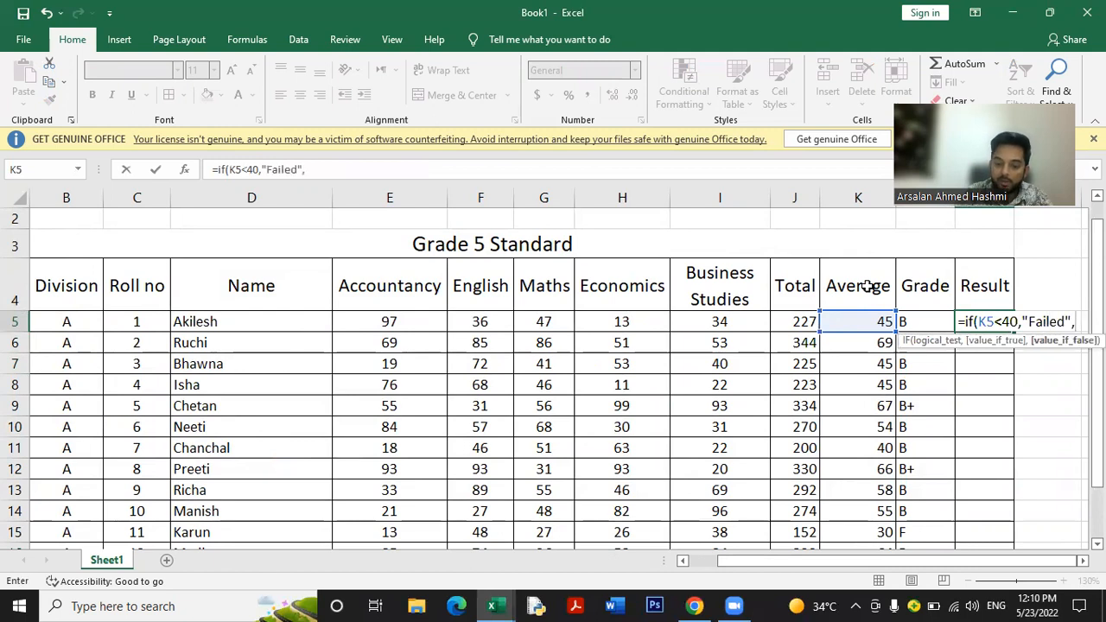
Nest a second IF in the M5 result formula that returns "ER" when K5 is less than 60
{"action": "type", "text": "if"}
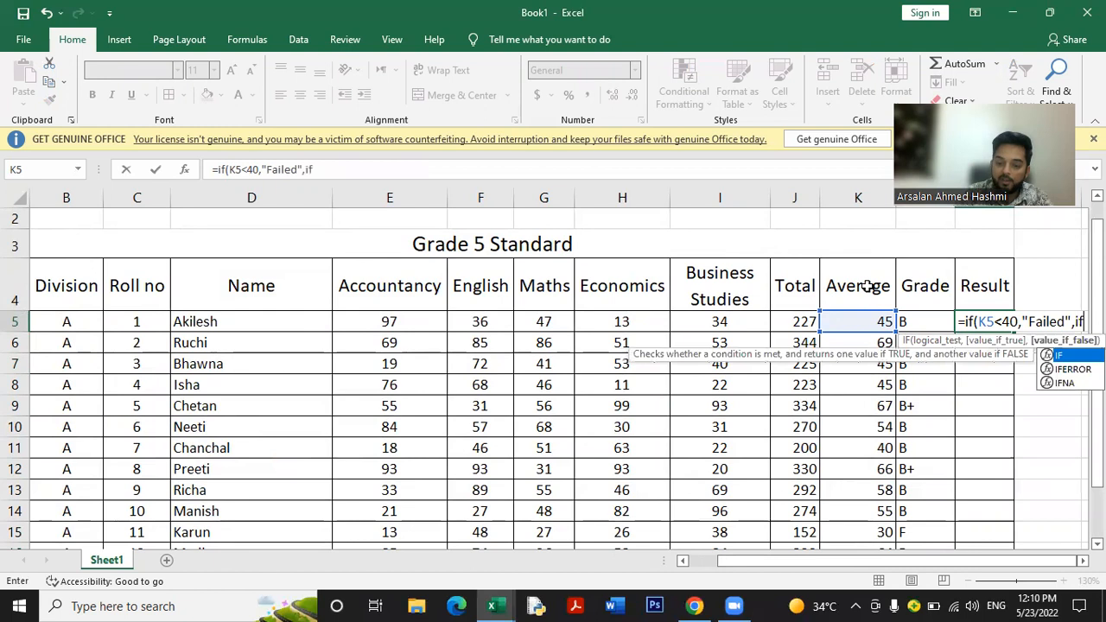
{"action": "type", "text": "("}
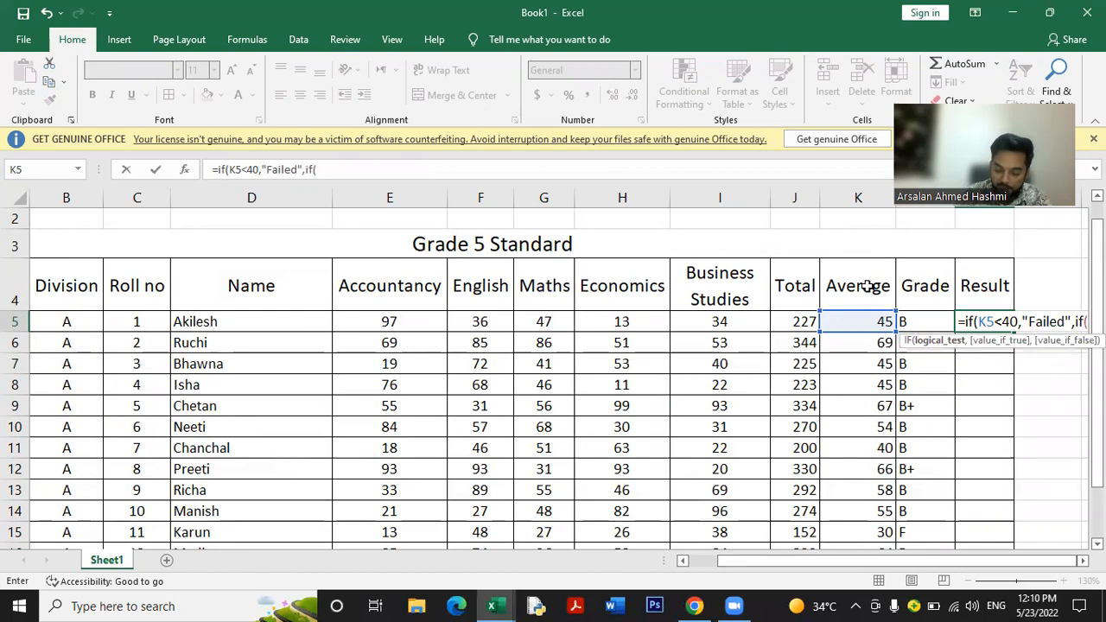
{"action": "type", "text": "k"}
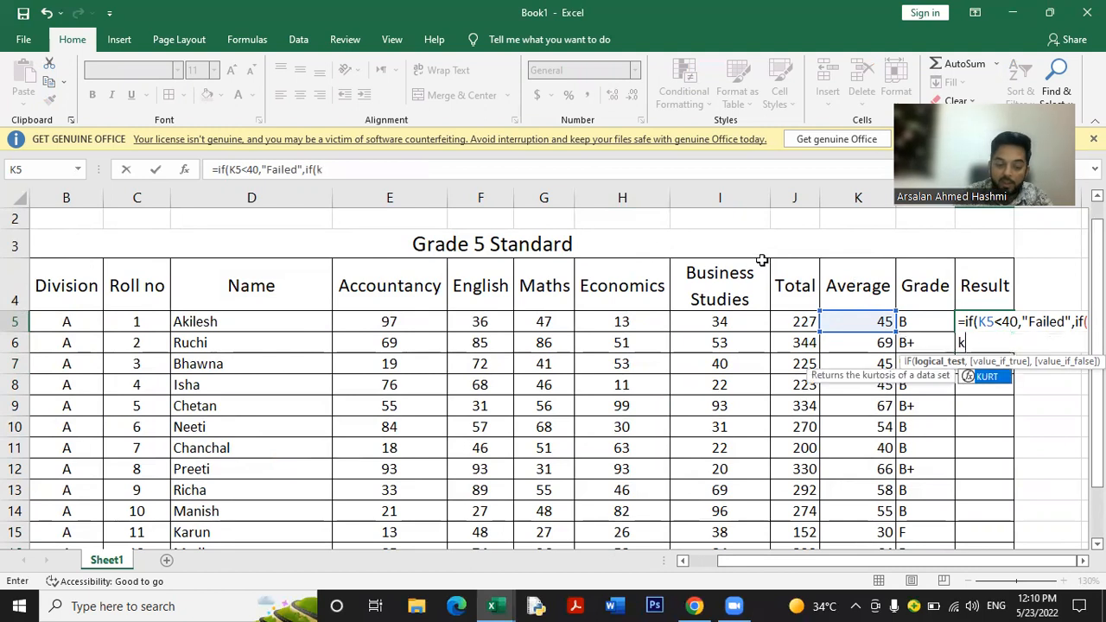
{"action": "type", "text": "5<"}
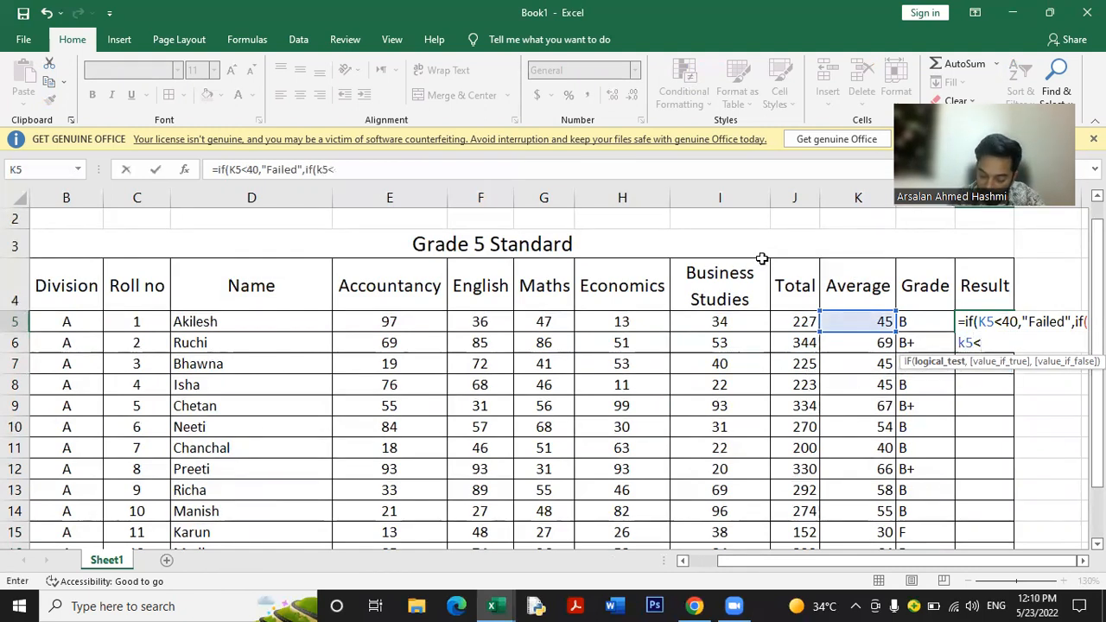
{"action": "type", "text": "60,\"ER"}
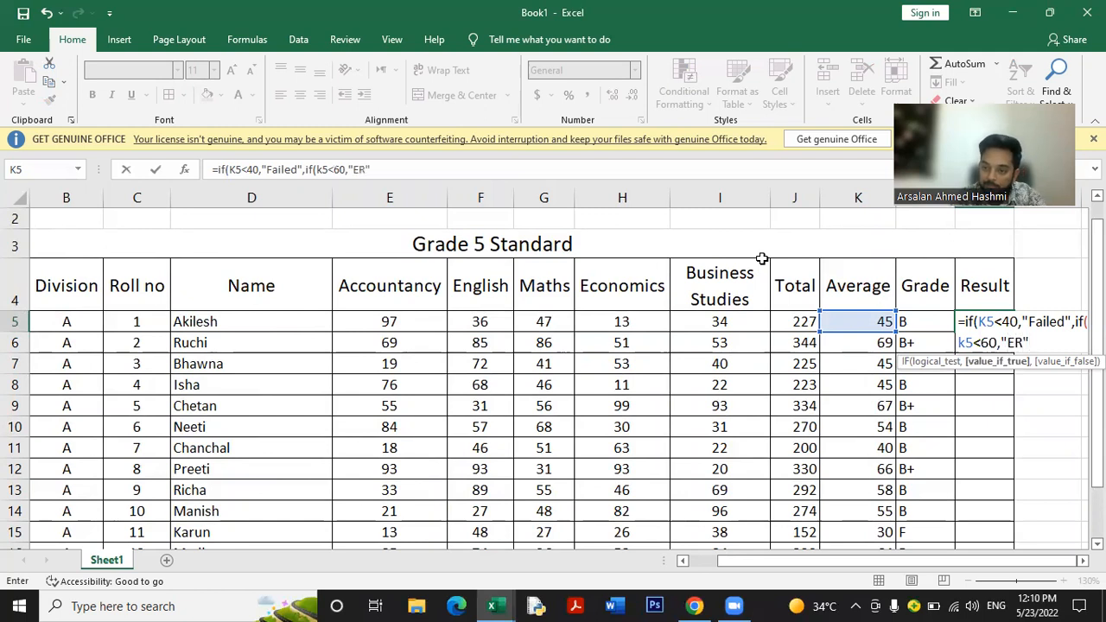
{"action": "type", "text": "\","}
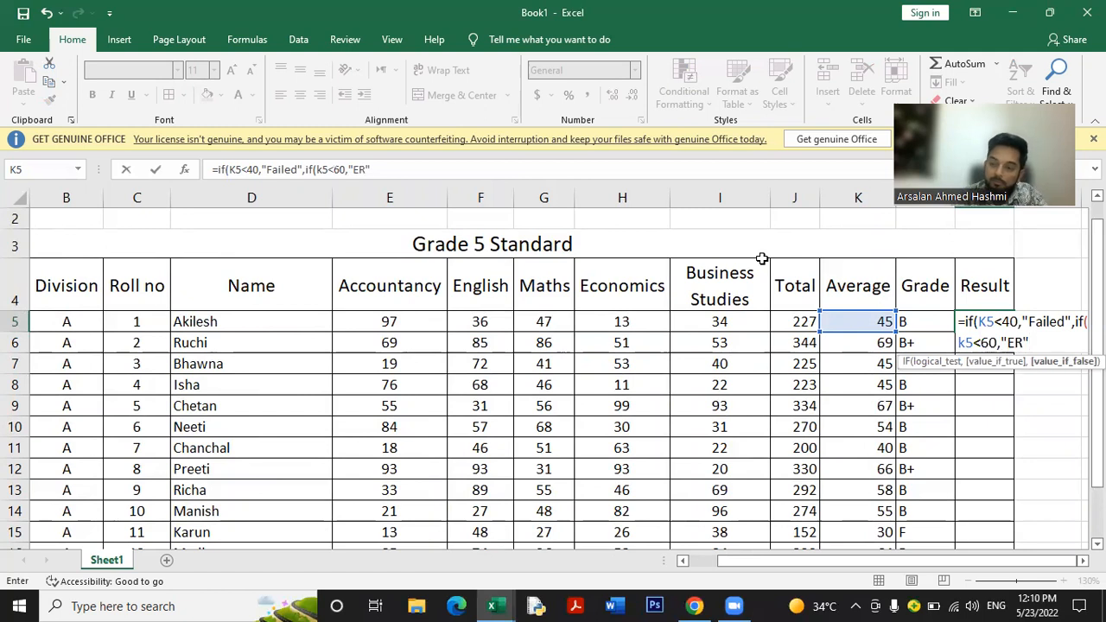
Nest a third IF in the M5 result formula that returns "Passed" when K5 is less than 70, and complete the formula
{"action": "type", "text": "if"}
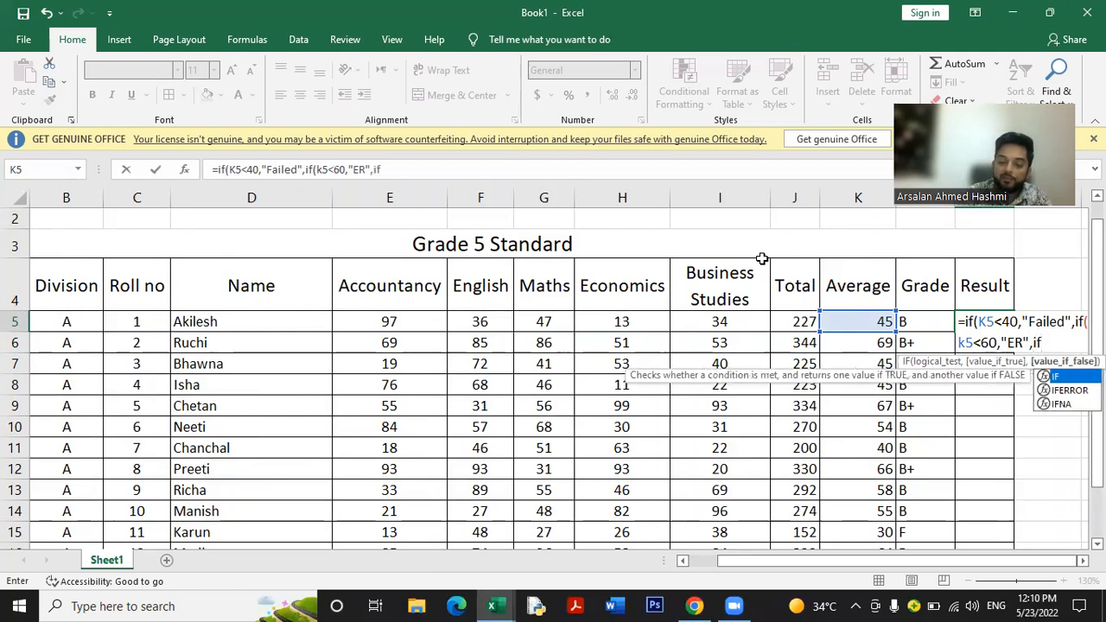
{"action": "type", "text": "(k5<70"}
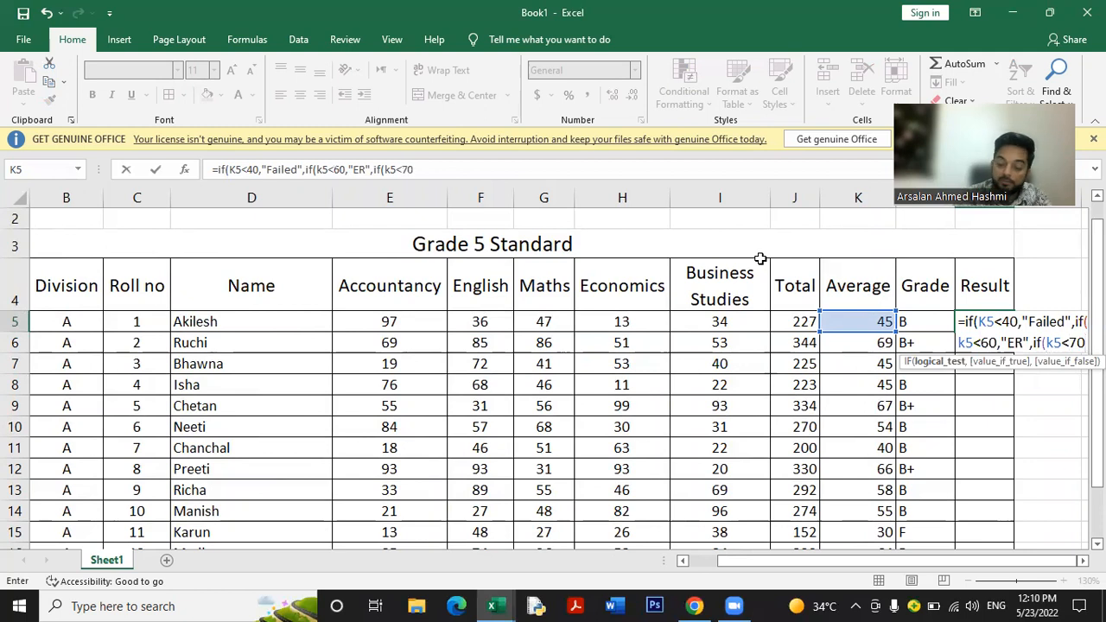
{"action": "type", "text": ","}
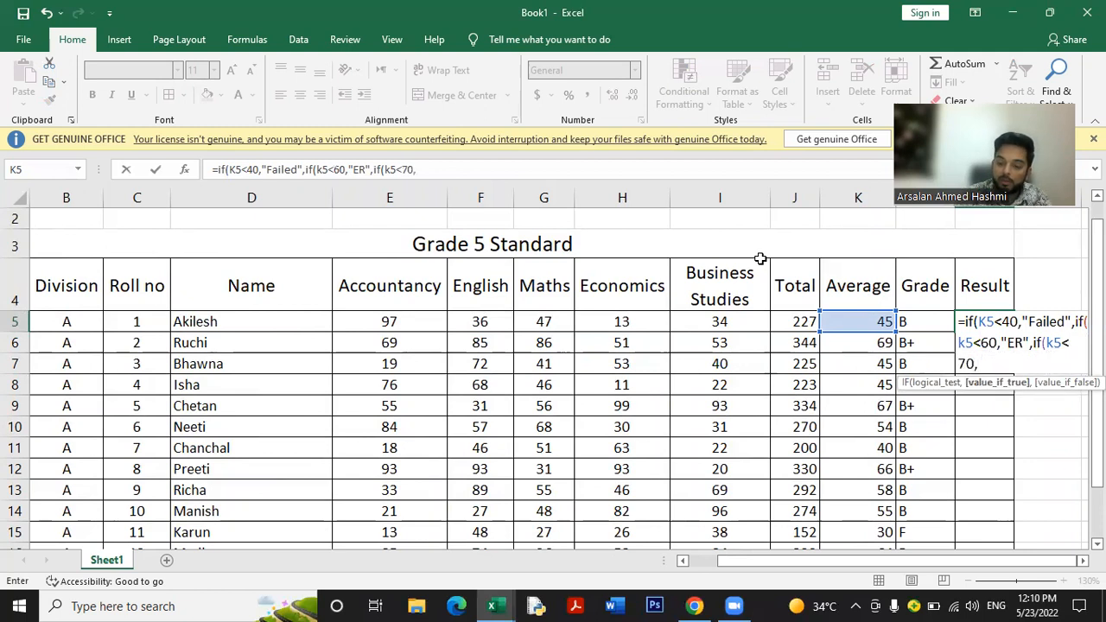
{"action": "type", "text": "\"Passed\")"}
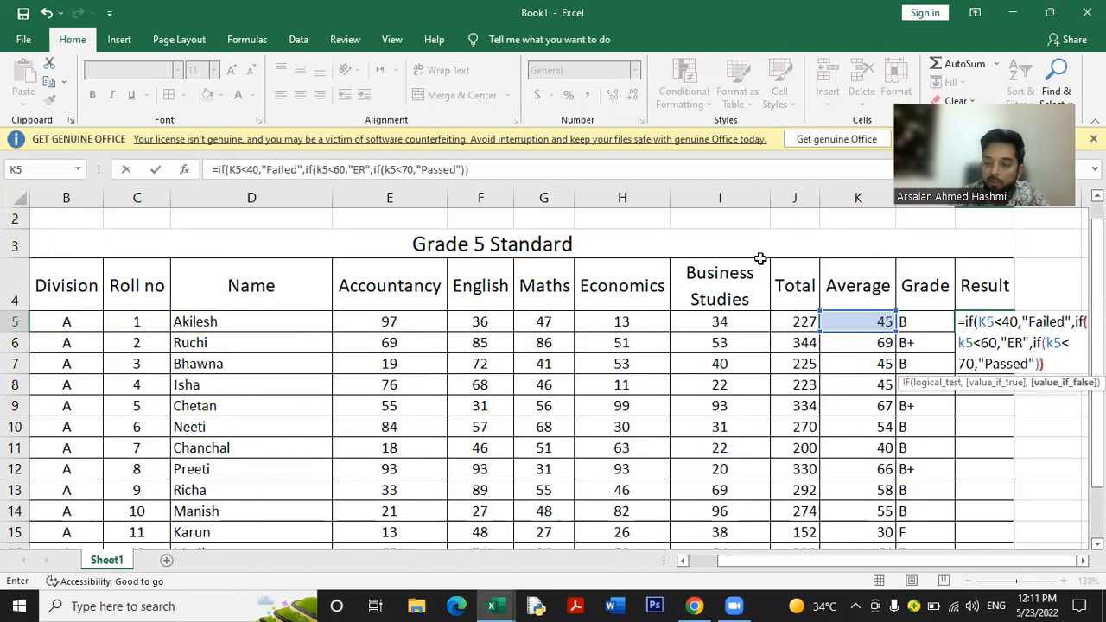
{"action": "type", "text": "))"}
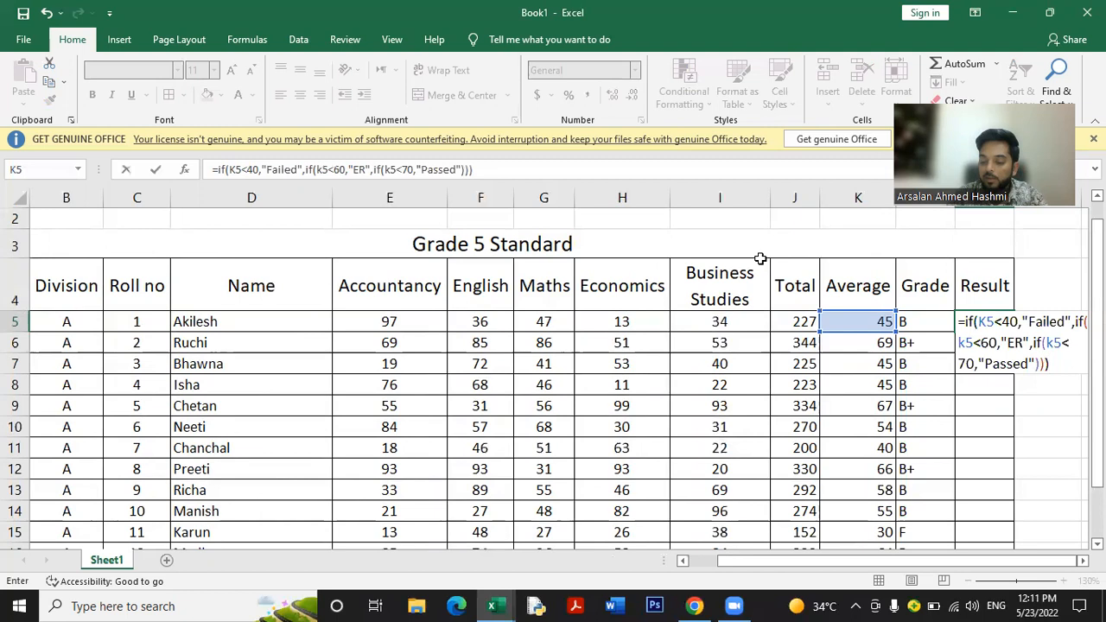
{"action": "key", "text": "Return"}
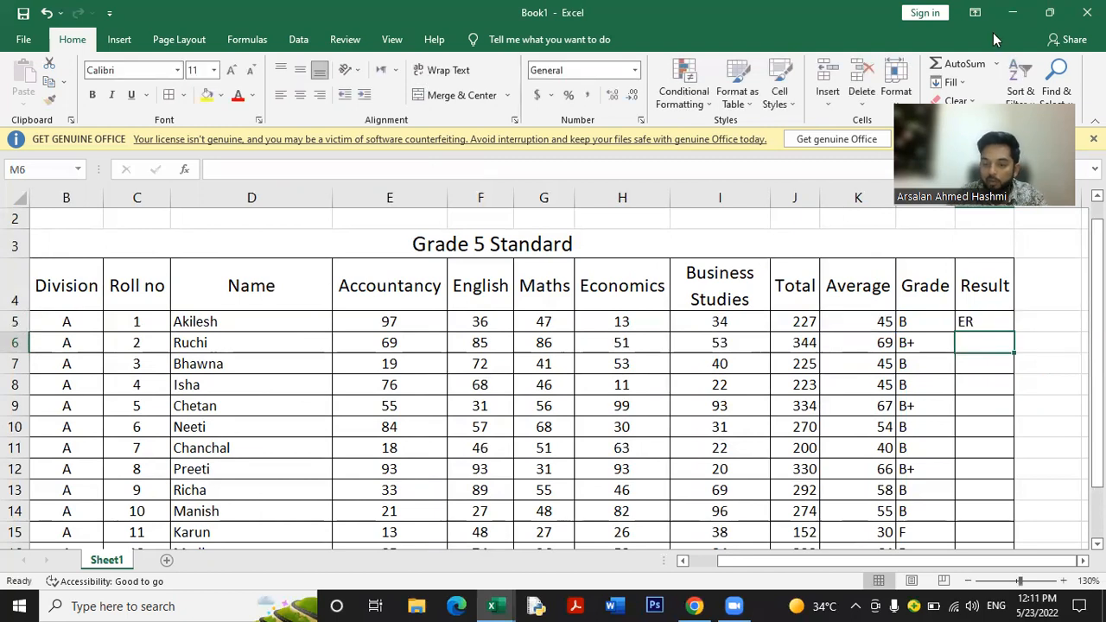
Fill the result formula from M5 down to M17 for all students and select the result in M15
{"action": "left_click", "coordinate": [986, 319]}
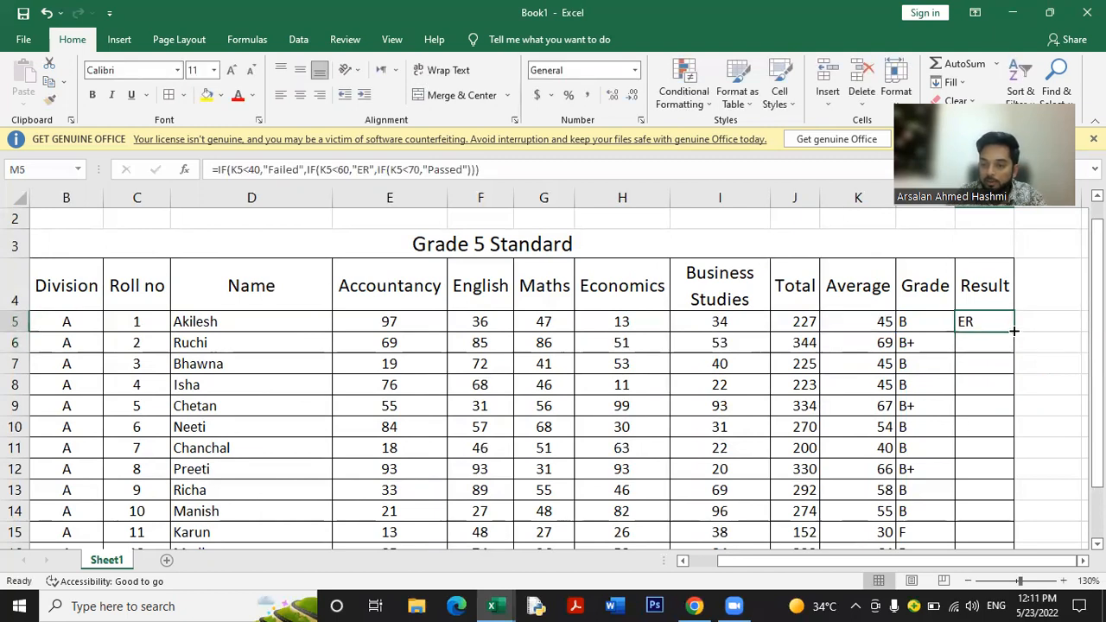
{"action": "double_click", "coordinate": [1014, 331]}
{"action": "scroll", "coordinate": [957, 383], "scroll_direction": "down", "scroll_amount": 1}
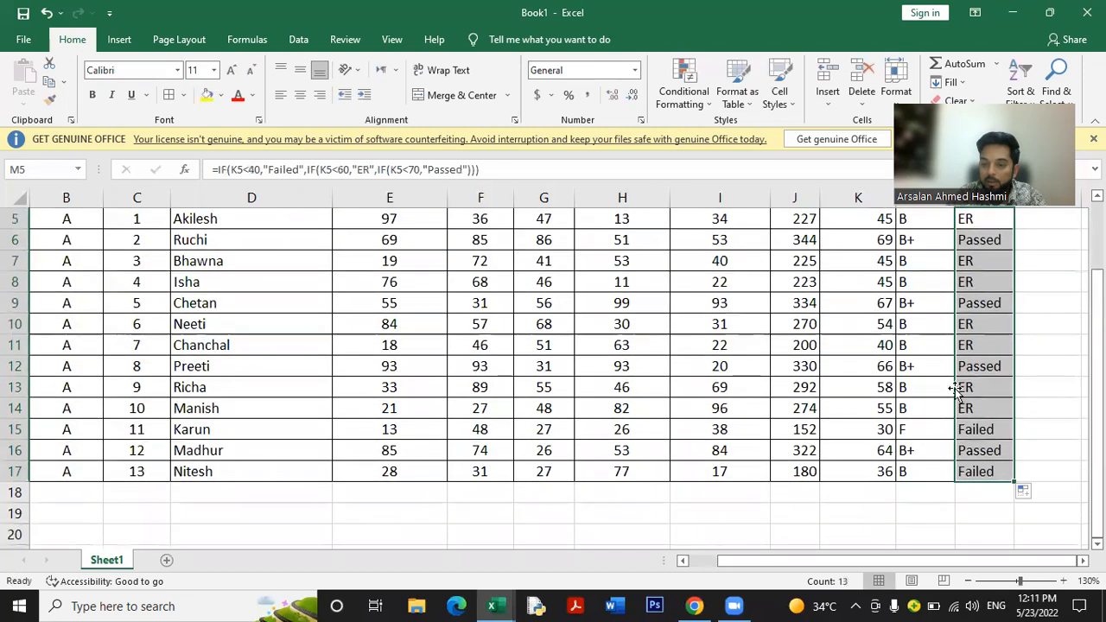
{"action": "scroll", "coordinate": [958, 391], "scroll_direction": "up", "scroll_amount": 2}
{"action": "scroll", "coordinate": [953, 386], "scroll_direction": "down", "scroll_amount": 2}
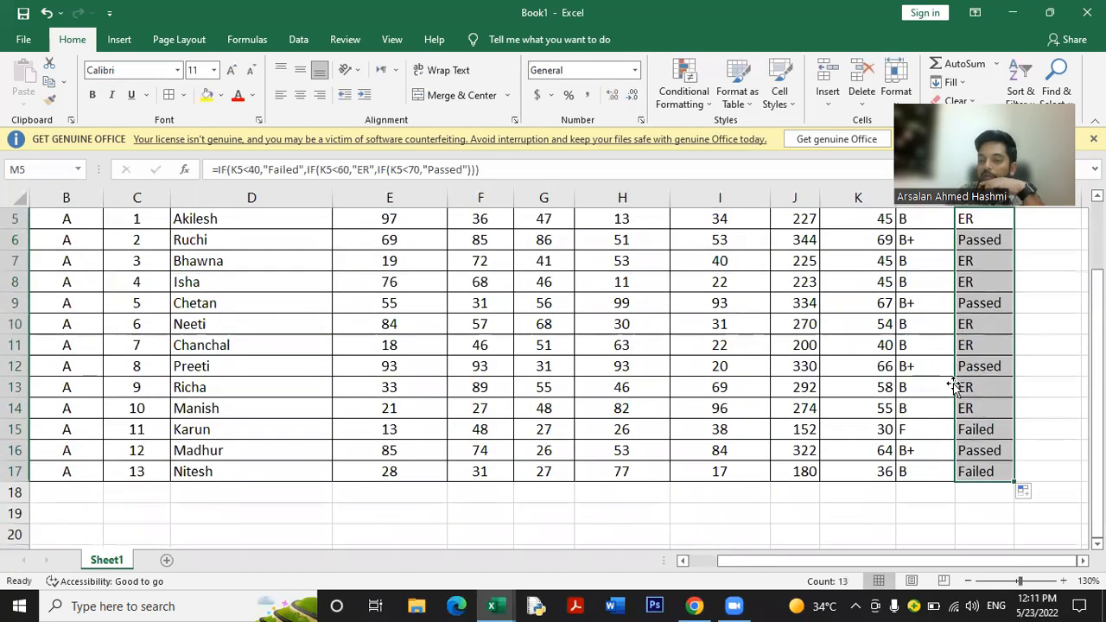
{"action": "scroll", "coordinate": [953, 385], "scroll_direction": "up", "scroll_amount": 1}
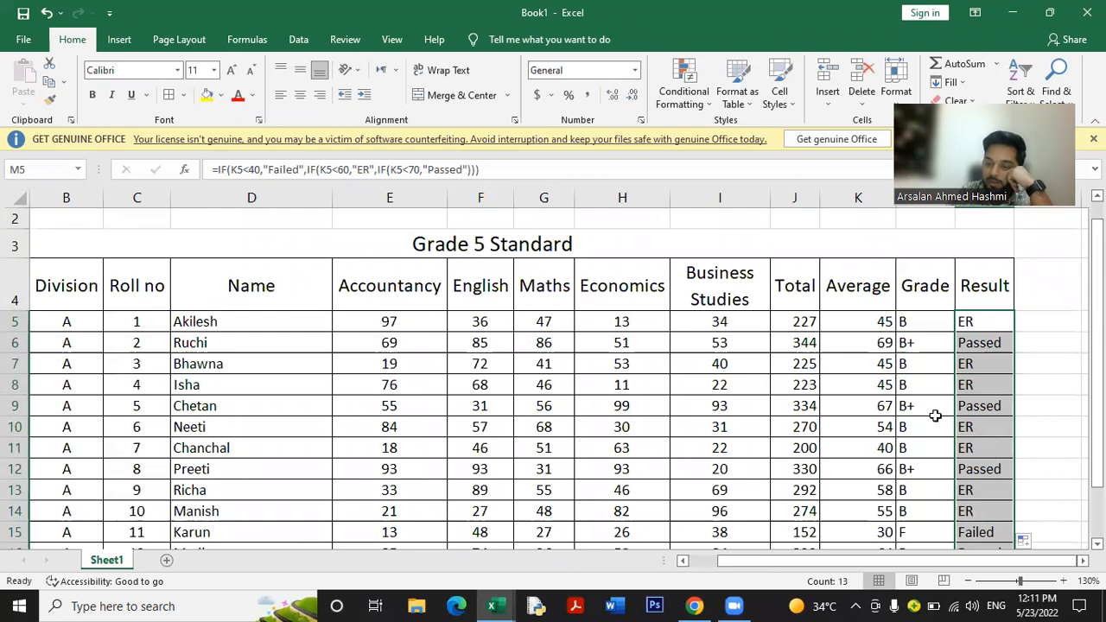
{"action": "scroll", "coordinate": [940, 418], "scroll_direction": "down", "scroll_amount": 1}
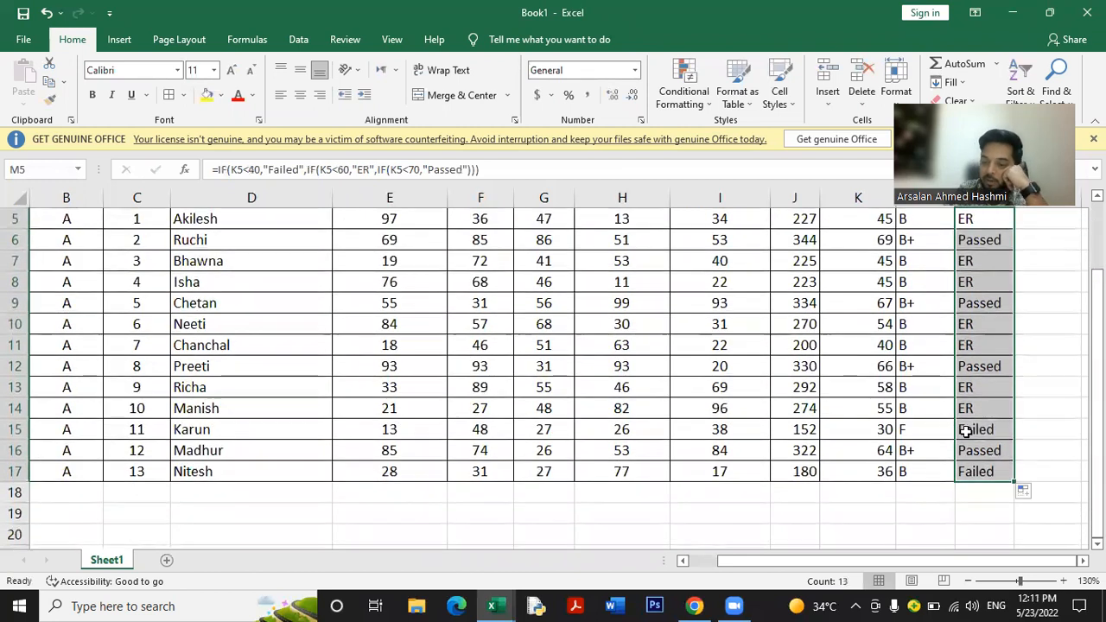
{"action": "left_click", "coordinate": [966, 431]}
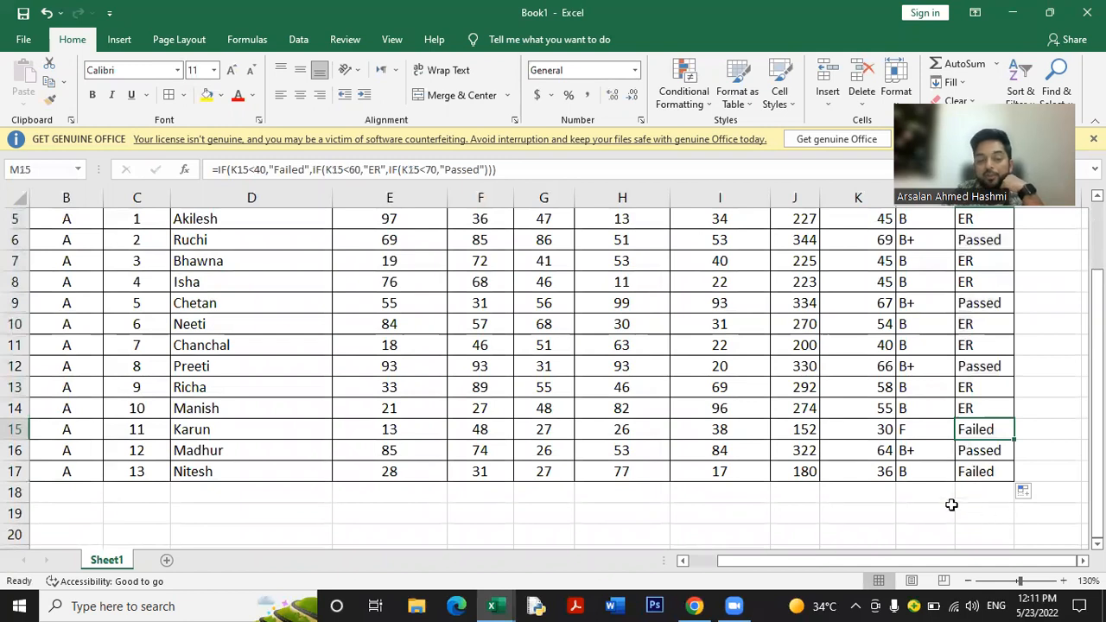
Centre the contents of all student rows from B5 to M17 horizontally
{"action": "scroll", "coordinate": [943, 509], "scroll_direction": "up", "scroll_amount": 1}
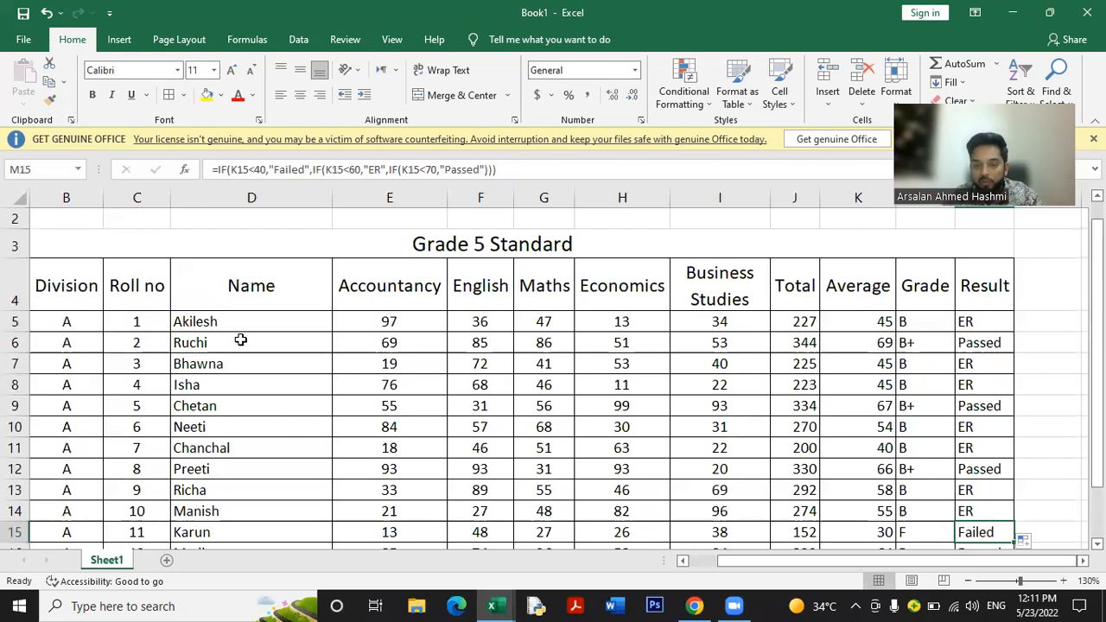
{"action": "left_click_drag", "start_coordinate": [101, 323], "coordinate": [986, 471]}
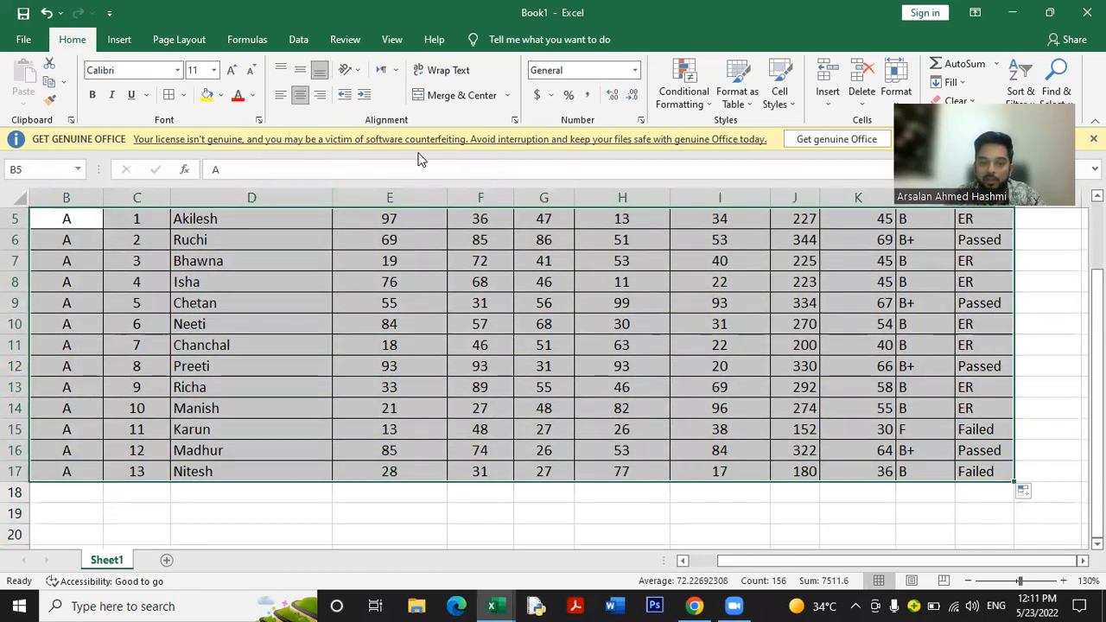
{"action": "left_click", "coordinate": [302, 100]}
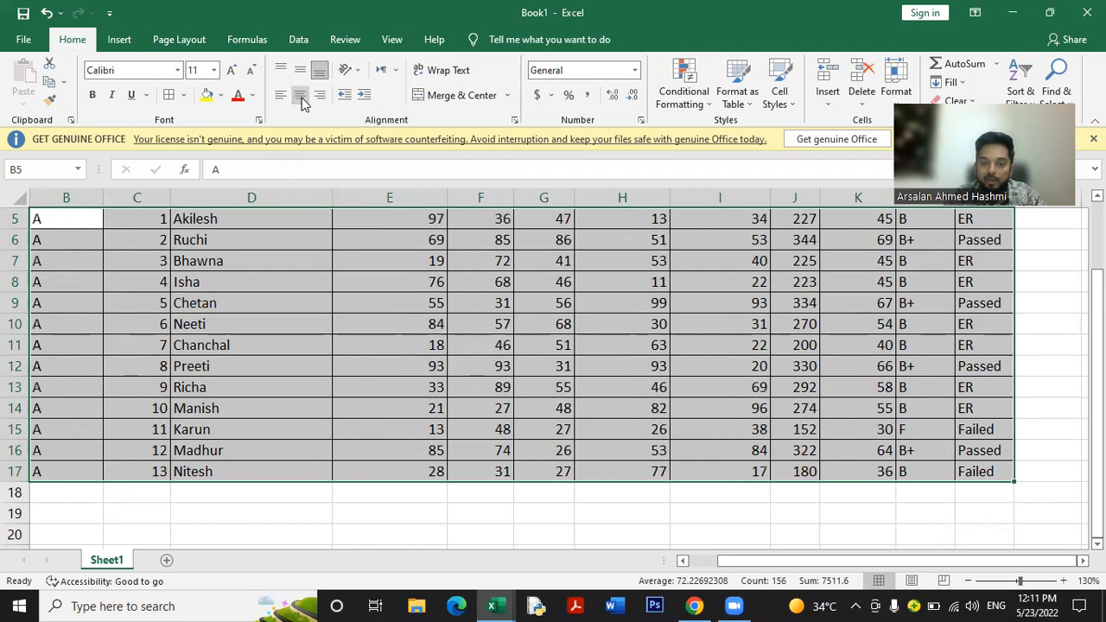
{"action": "left_click", "coordinate": [301, 100]}
{"action": "left_click", "coordinate": [466, 302]}
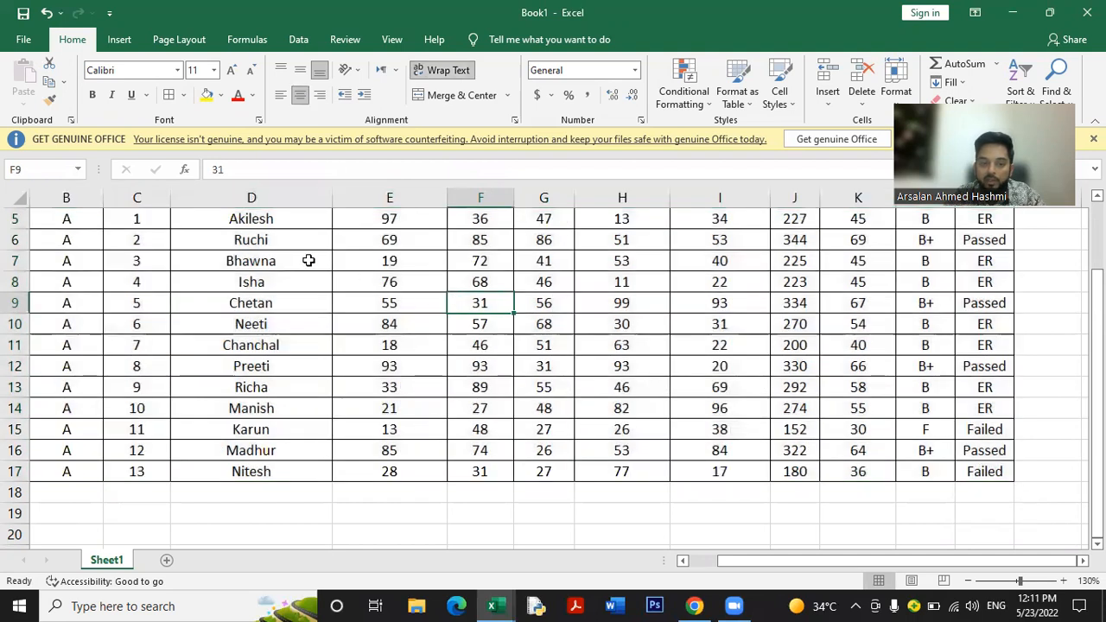
Left-align the student names in D5 to D17
{"action": "scroll", "coordinate": [293, 252], "scroll_direction": "up", "scroll_amount": 1}
{"action": "scroll", "coordinate": [272, 250], "scroll_direction": "up", "scroll_amount": 1}
{"action": "left_click_drag", "start_coordinate": [256, 361], "coordinate": [299, 469]}
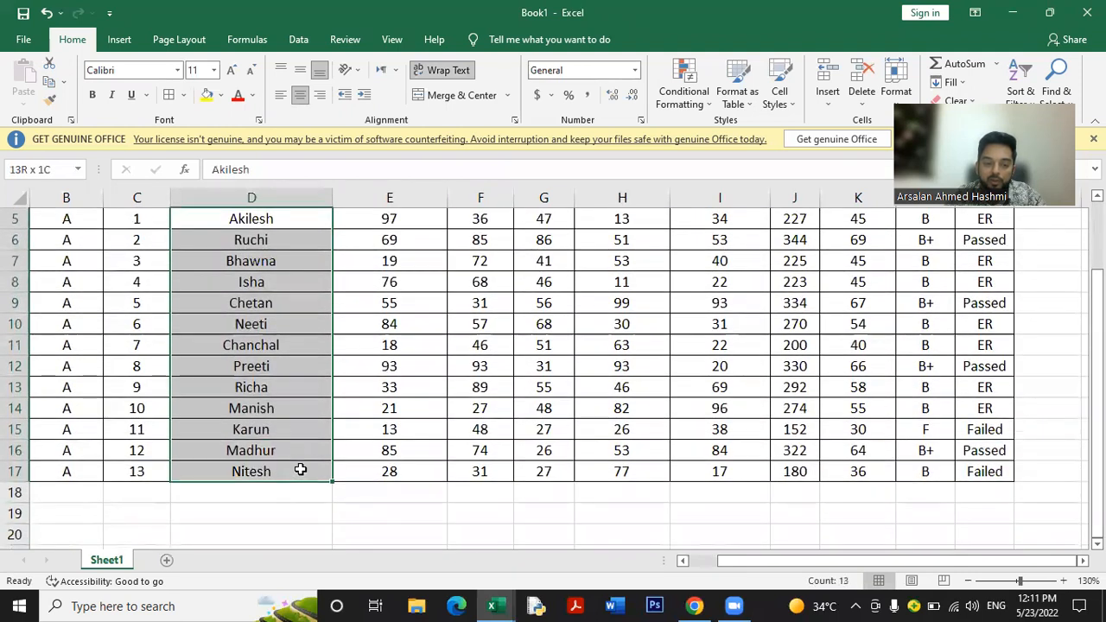
{"action": "left_click", "coordinate": [281, 94]}
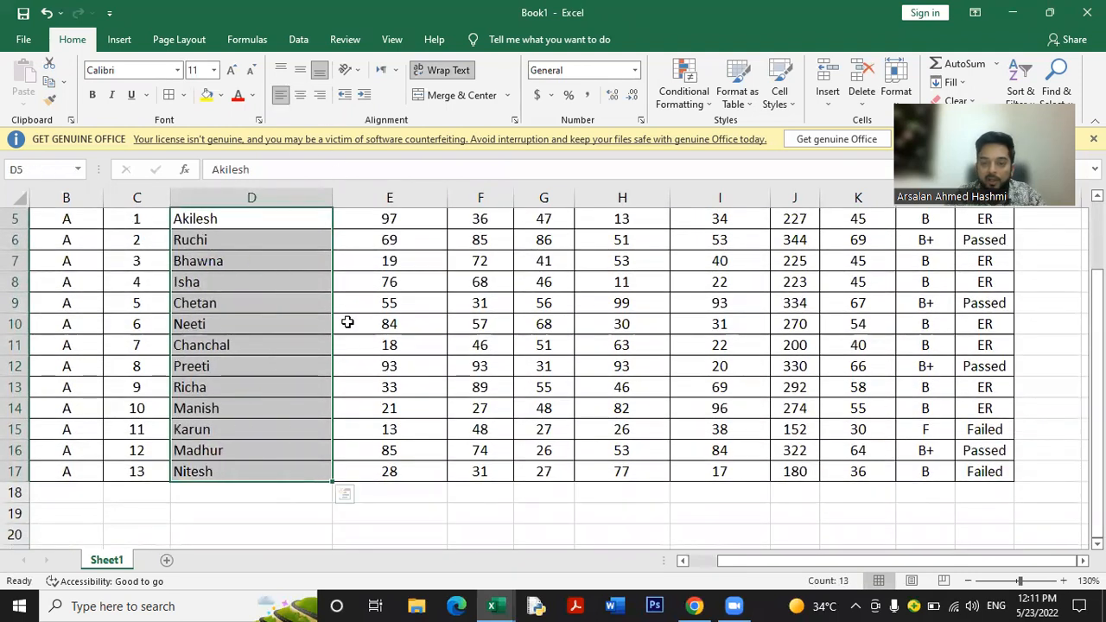
Format the range B4:M17 as an orange medium-style table with headers
{"action": "scroll", "coordinate": [617, 407], "scroll_direction": "up", "scroll_amount": 2}
{"action": "left_click_drag", "start_coordinate": [69, 334], "coordinate": [963, 469]}
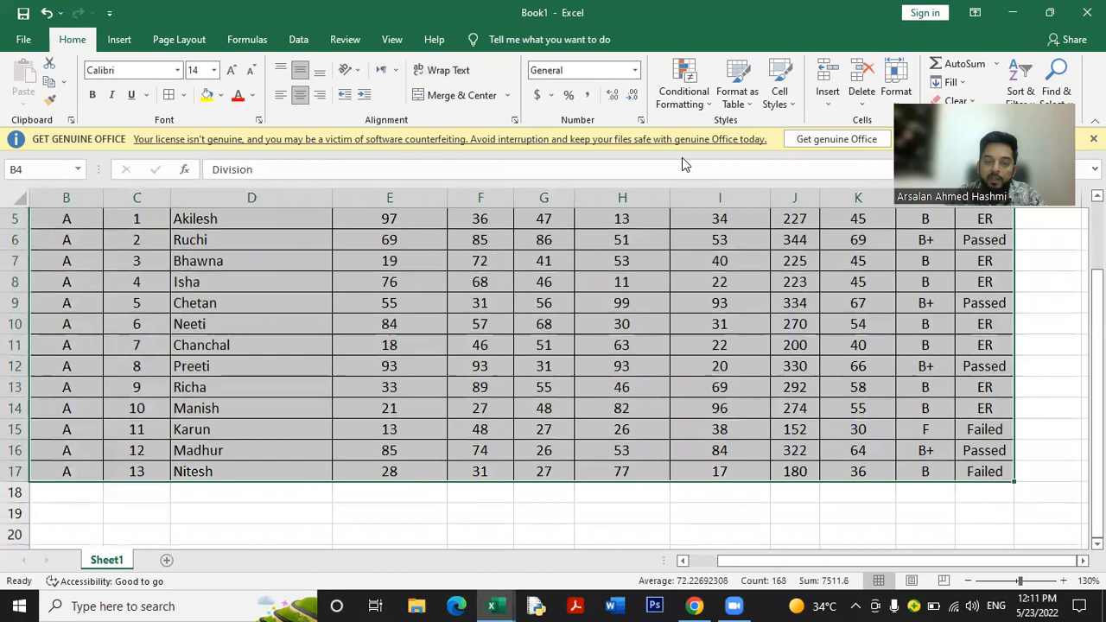
{"action": "left_click", "coordinate": [750, 104]}
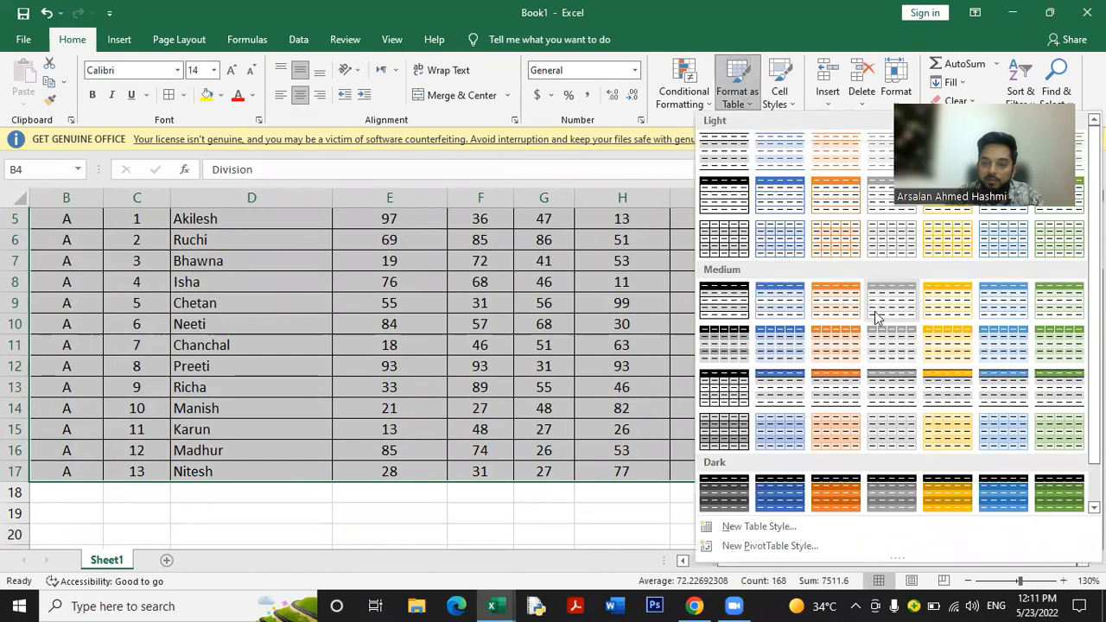
{"action": "left_click", "coordinate": [832, 348]}
{"action": "left_click", "coordinate": [628, 294]}
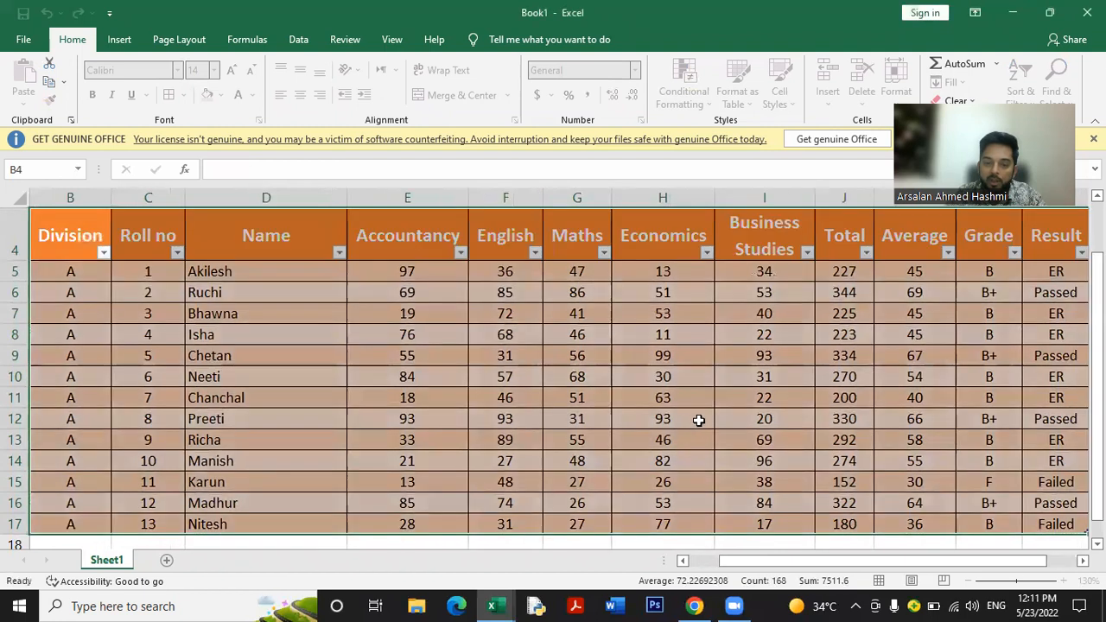
Turn off the filter buttons in the header row of the table that starts at Division
{"action": "left_click", "coordinate": [136, 244]}
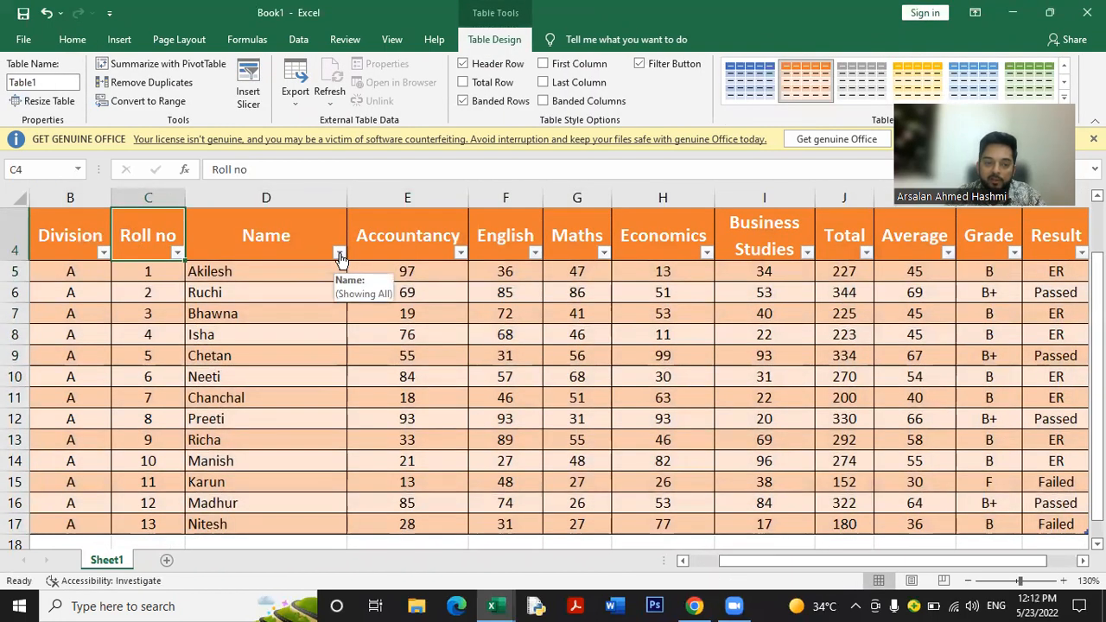
{"action": "left_click", "coordinate": [91, 241]}
{"action": "left_click", "coordinate": [304, 47]}
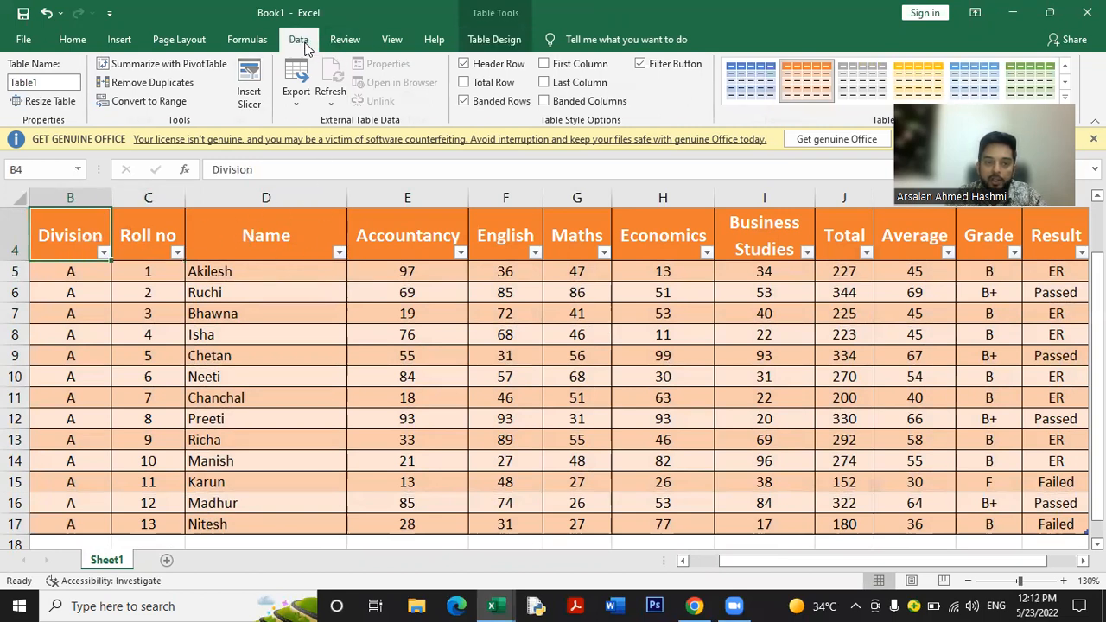
{"action": "left_click", "coordinate": [408, 415]}
{"action": "scroll", "coordinate": [415, 406], "scroll_direction": "up", "scroll_amount": 1}
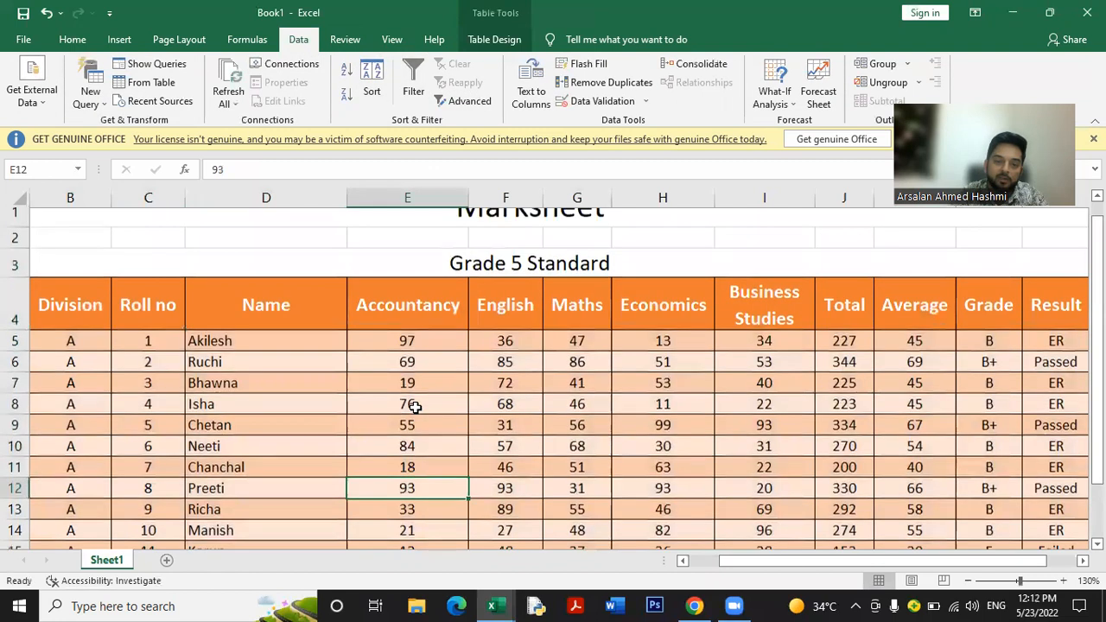
{"action": "scroll", "coordinate": [415, 406], "scroll_direction": "up", "scroll_amount": 1}
{"action": "scroll", "coordinate": [413, 393], "scroll_direction": "down", "scroll_amount": 1, "text": "ctrl"}
{"action": "scroll", "coordinate": [418, 398], "scroll_direction": "down", "scroll_amount": 1}
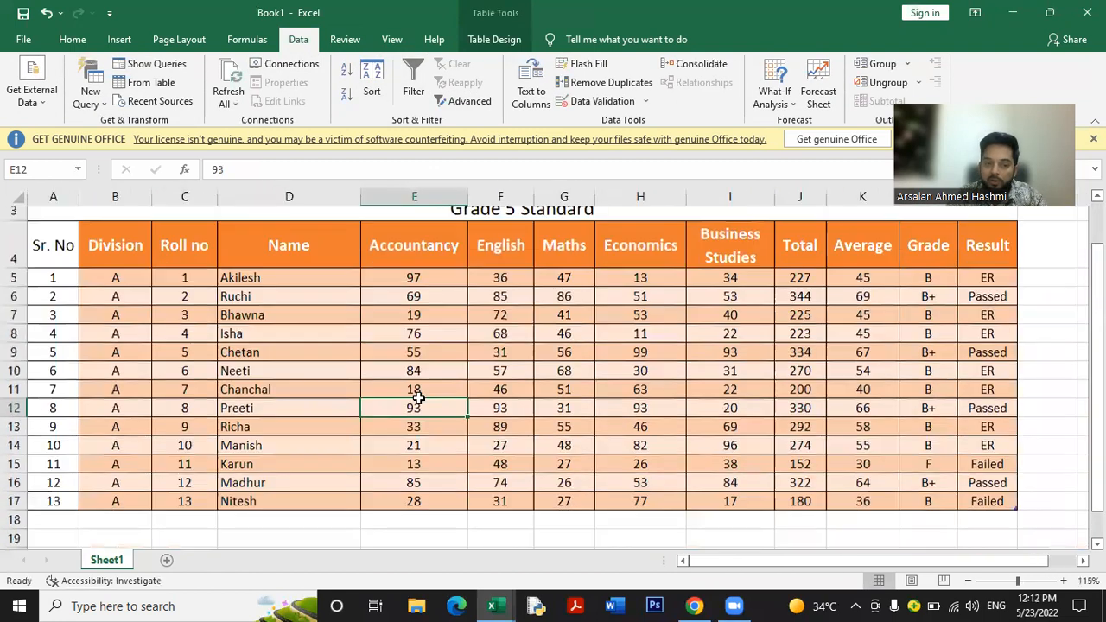
{"action": "scroll", "coordinate": [418, 397], "scroll_direction": "down", "scroll_amount": 1}
Undo the filter change and the table formatting applied to B4:M17
{"action": "left_click_drag", "start_coordinate": [44, 231], "coordinate": [965, 484]}
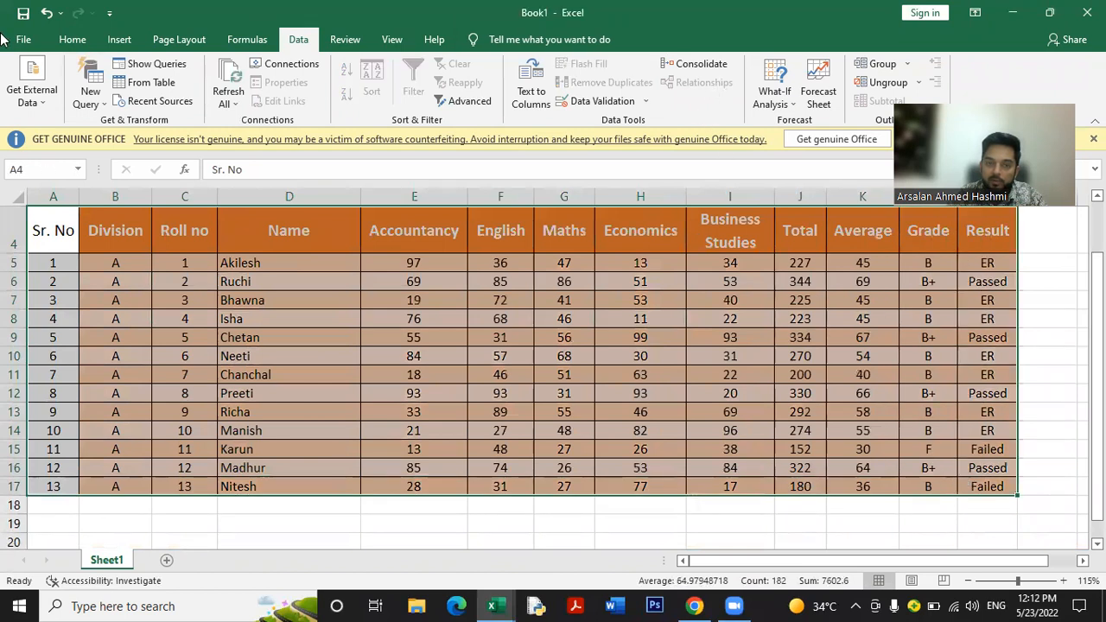
{"action": "left_click", "coordinate": [77, 40]}
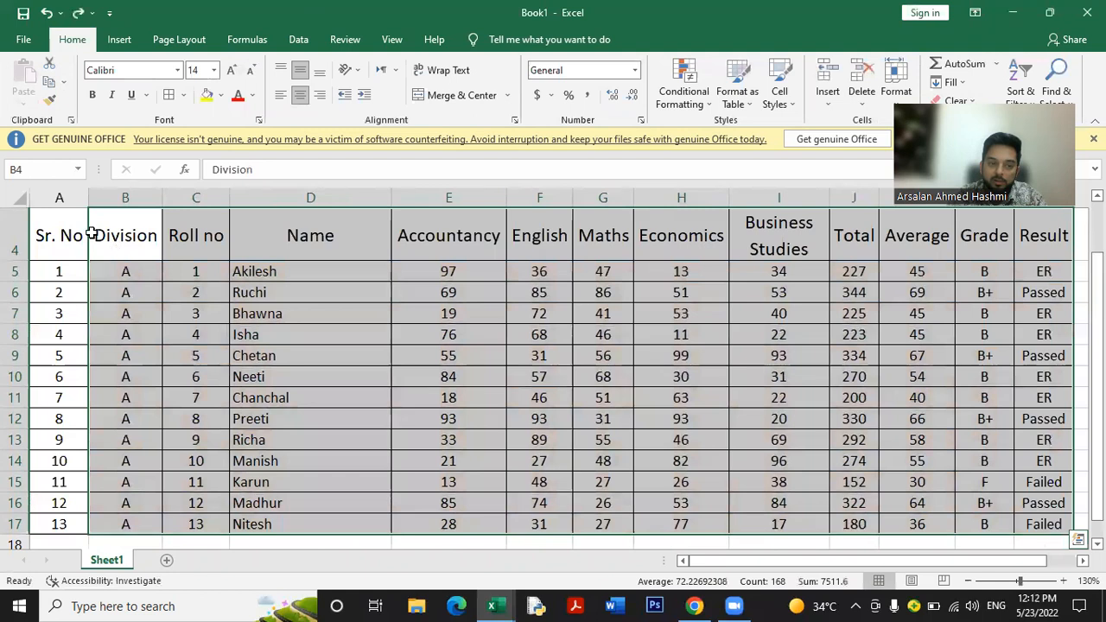
{"action": "left_click", "coordinate": [86, 234]}
Format the whole range A4:M17, including the Sr. No column, as an orange medium-style table with headers
{"action": "scroll", "coordinate": [78, 247], "scroll_direction": "down", "scroll_amount": 2}
{"action": "left_click_drag", "start_coordinate": [121, 352], "coordinate": [790, 517]}
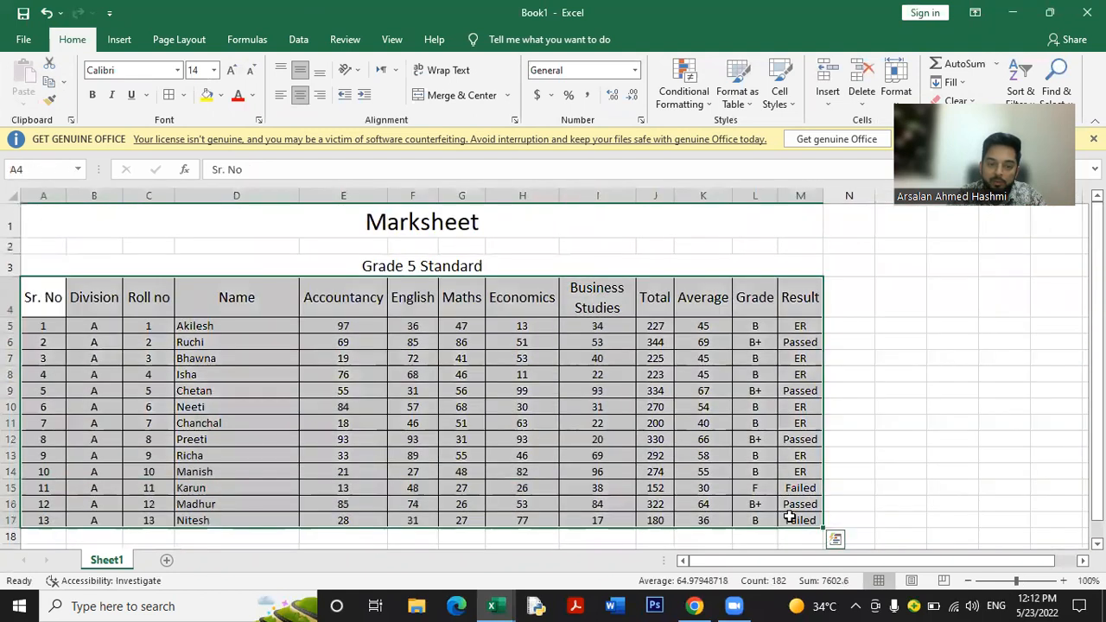
{"action": "left_click", "coordinate": [728, 102]}
{"action": "left_click", "coordinate": [828, 346]}
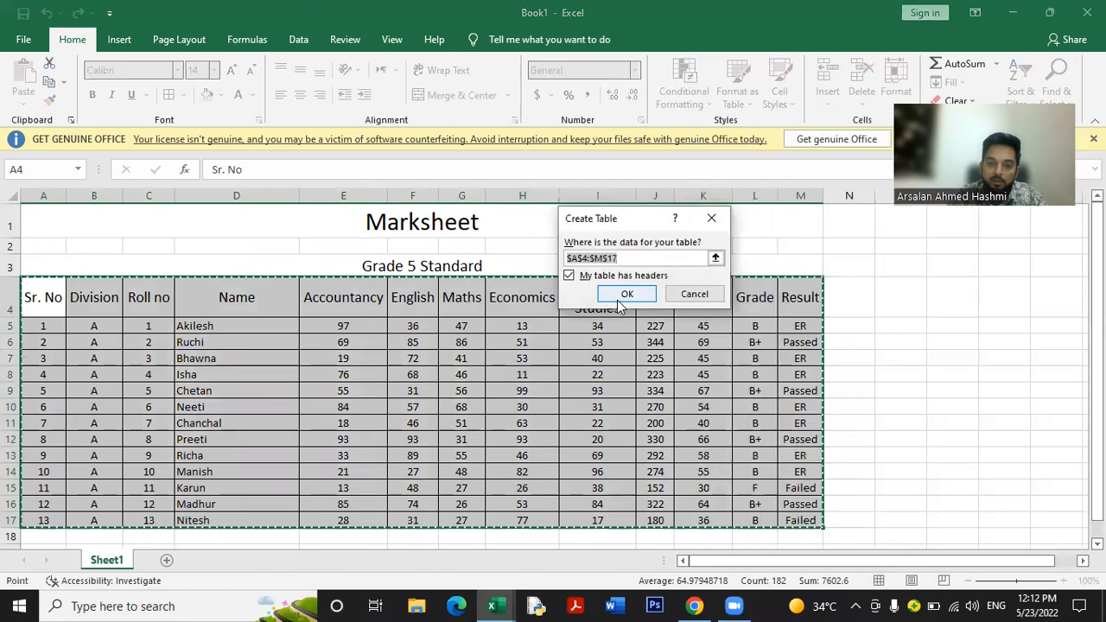
{"action": "left_click", "coordinate": [620, 302]}
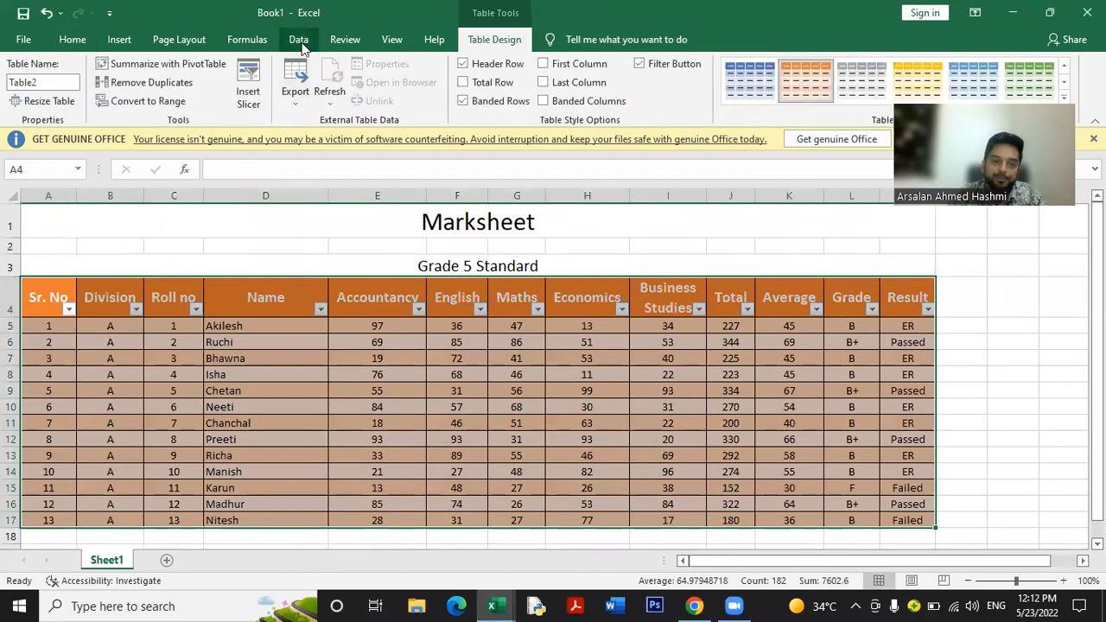
Remove the filter buttons from the header row of the A4:M17 table
{"action": "left_click", "coordinate": [298, 40]}
{"action": "left_click", "coordinate": [413, 86]}
{"action": "left_click", "coordinate": [381, 307]}
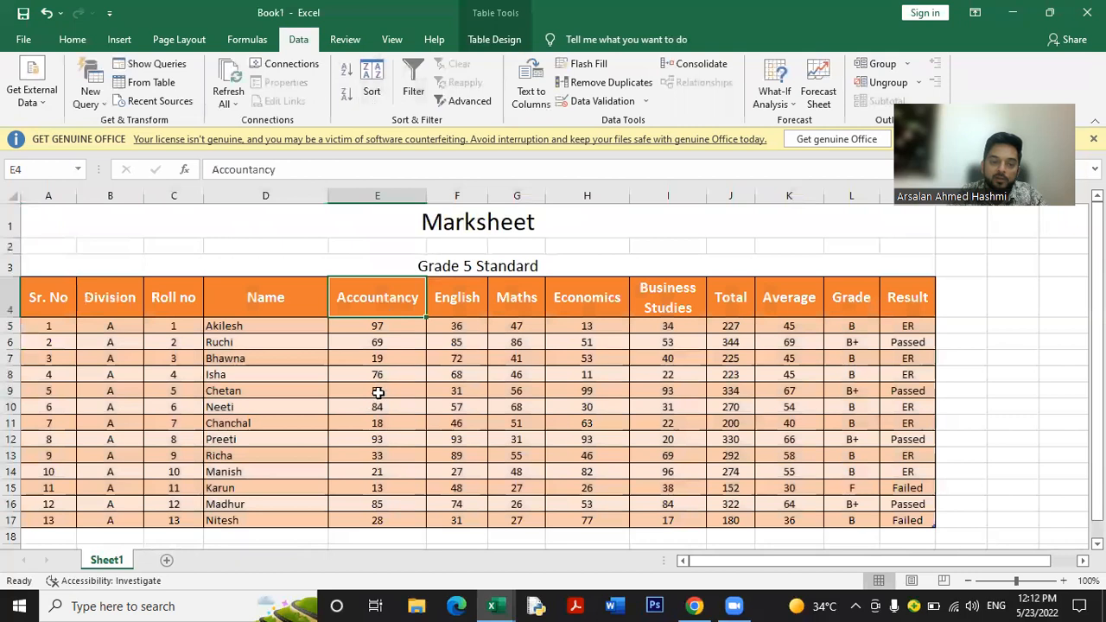
Set the font colour of the "Grade 5 Standard" heading in row 3 to red
{"action": "left_click", "coordinate": [360, 264]}
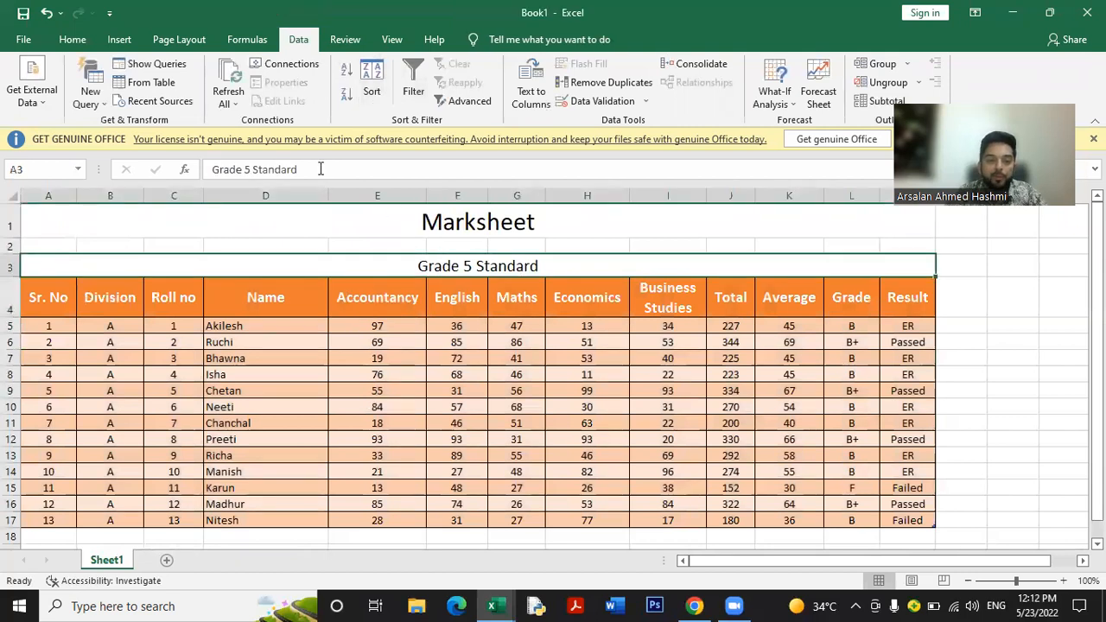
{"action": "left_click", "coordinate": [73, 40]}
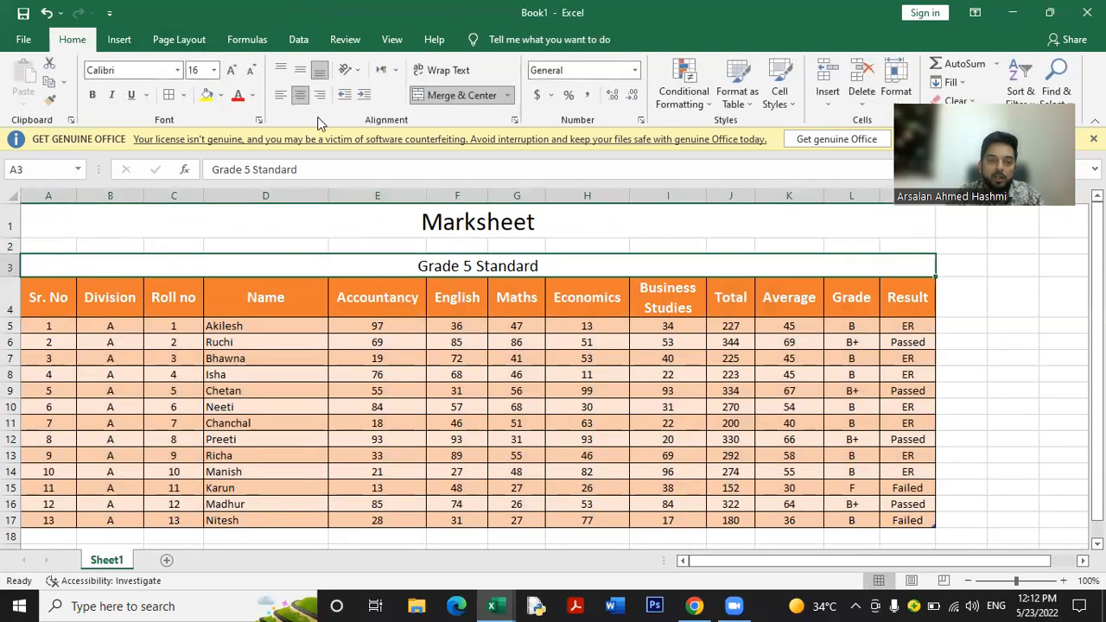
{"action": "left_click", "coordinate": [221, 95]}
{"action": "left_click", "coordinate": [396, 261]}
{"action": "left_click", "coordinate": [238, 95]}
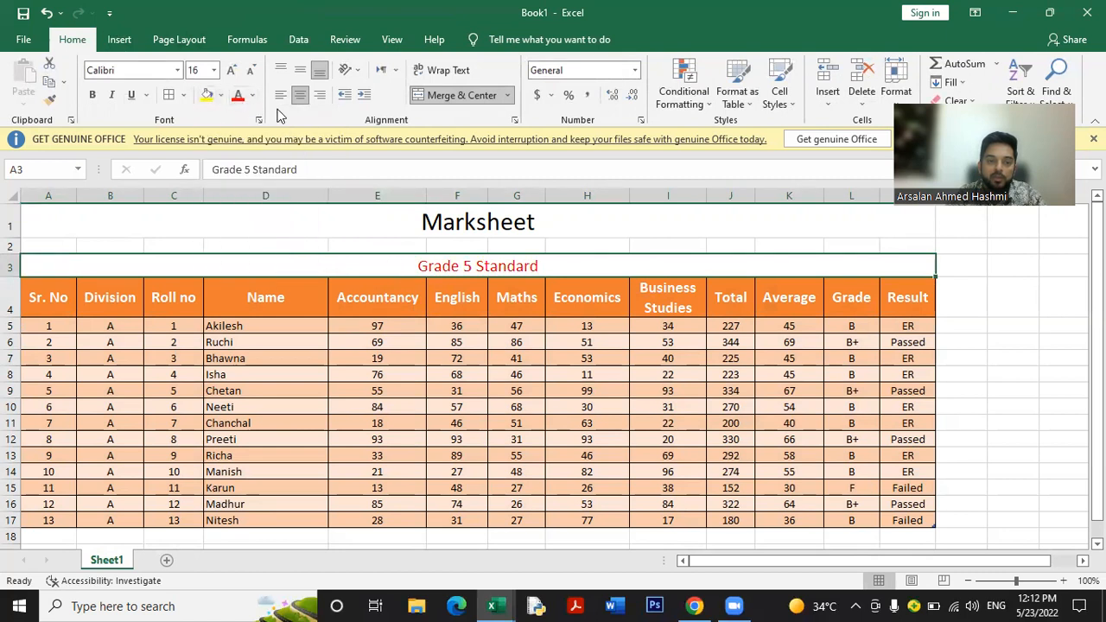
Fill the merged "Grade 5 Standard" heading cell with light grey
{"action": "left_click", "coordinate": [221, 95]}
{"action": "left_click", "coordinate": [486, 298]}
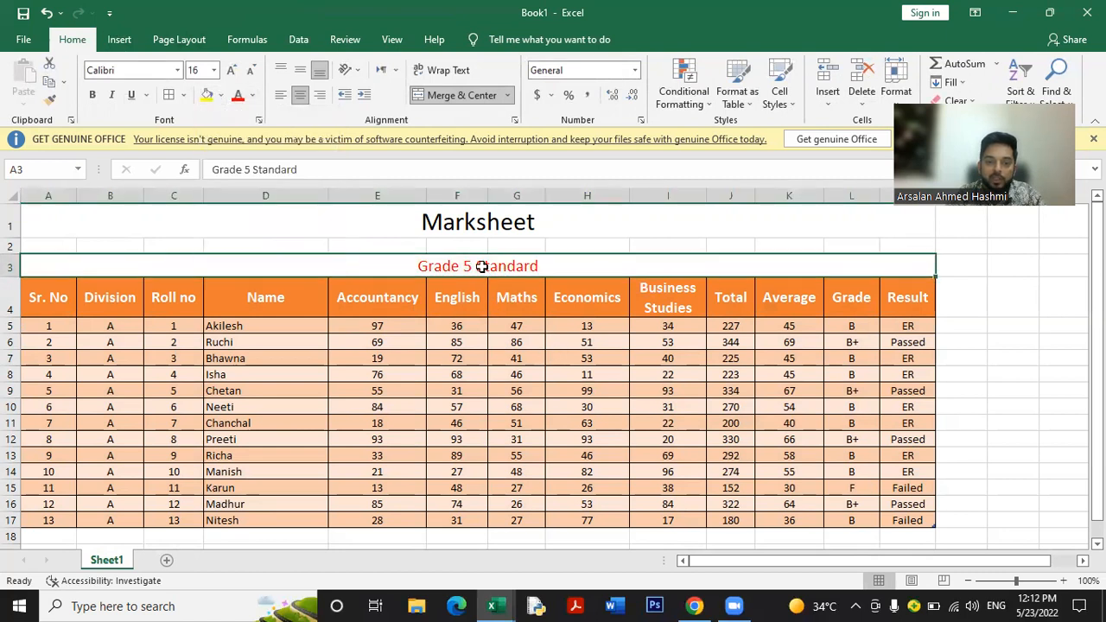
{"action": "left_click", "coordinate": [221, 95]}
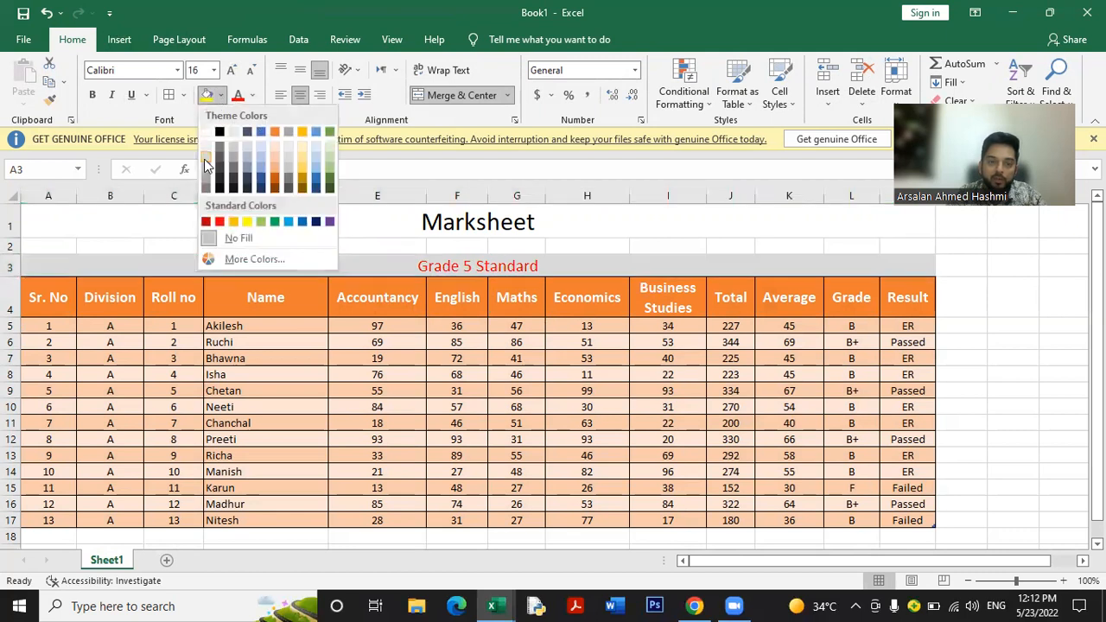
{"action": "left_click", "coordinate": [205, 160]}
Hide the worksheet gridlines and select the empty cell N4 beside the table
{"action": "left_click", "coordinate": [402, 222]}
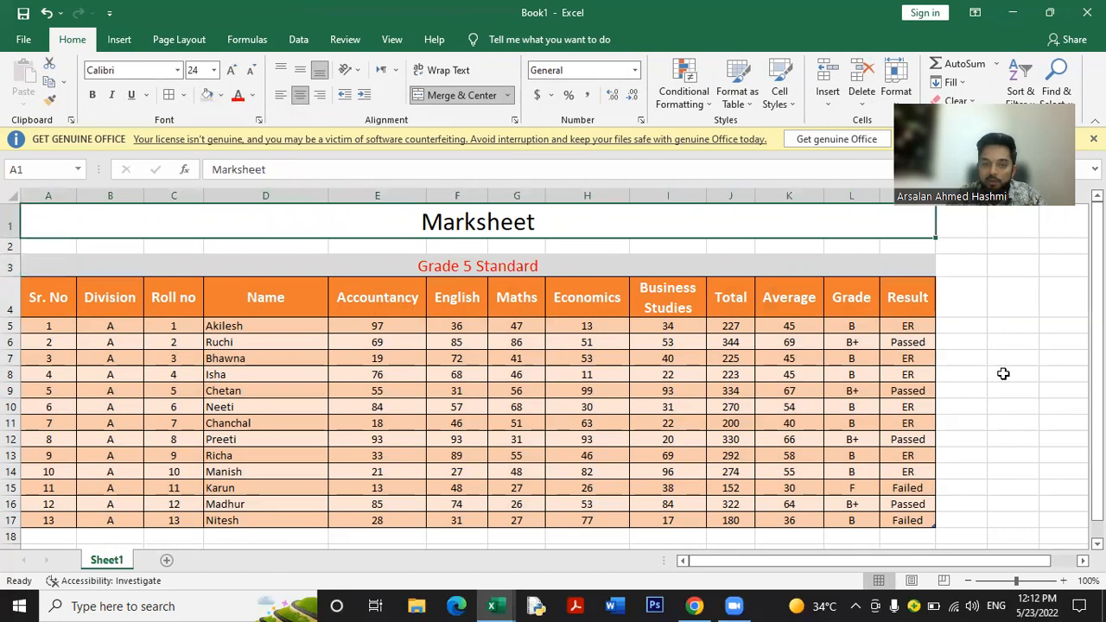
{"action": "left_click", "coordinate": [392, 39]}
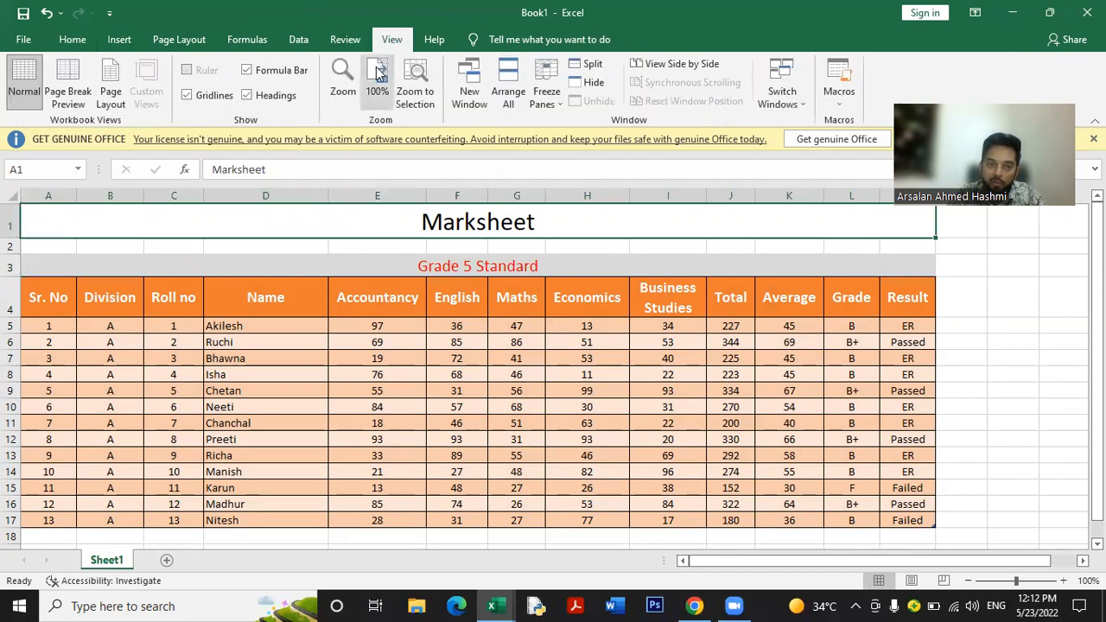
{"action": "left_click", "coordinate": [946, 306]}
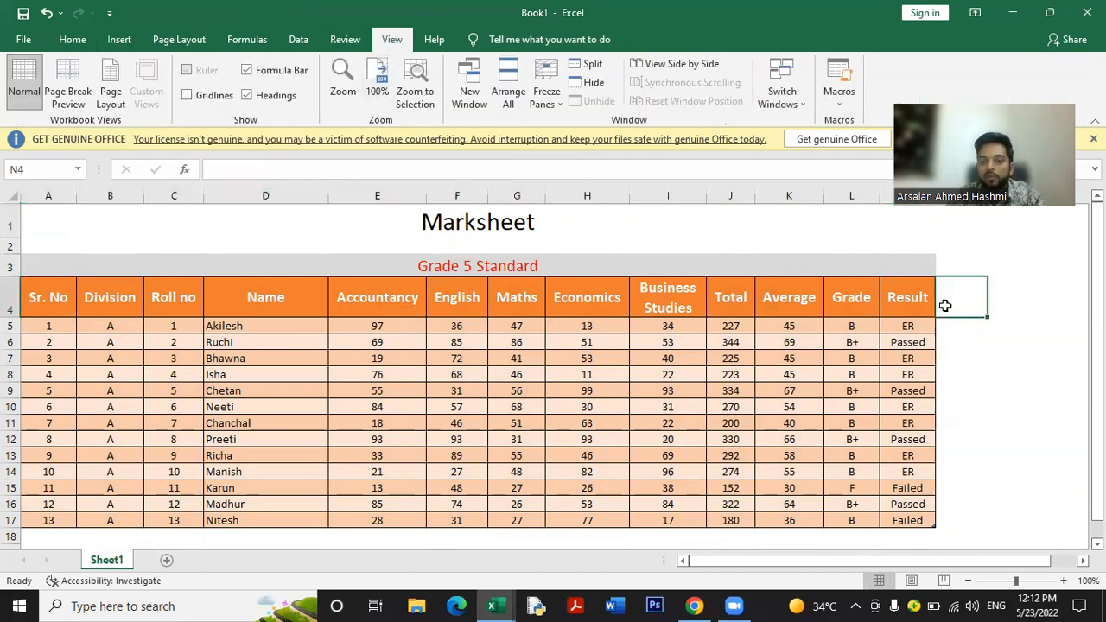